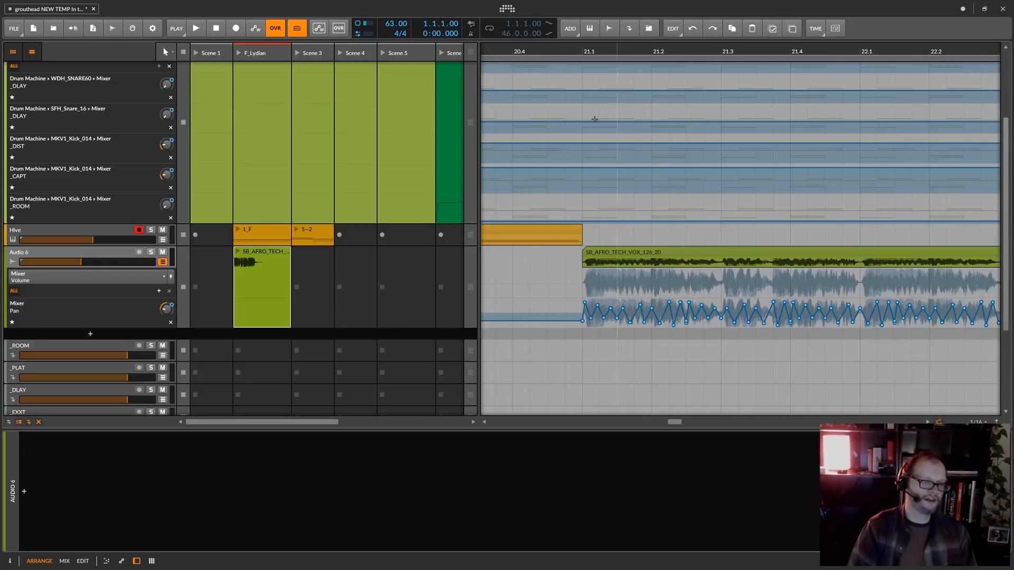
Step: Select the SB_AFRO_TECH_VOX_126_20 clip at bar 21 and set the playback start to 21.3.2
left_click(631, 252)
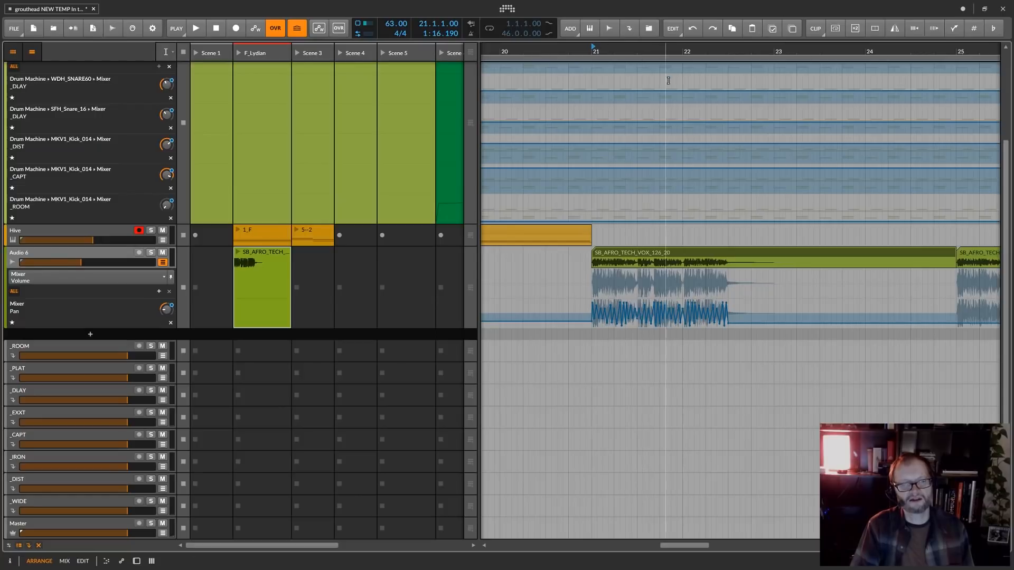
left_click_drag(649, 58, 607, 87)
left_click(643, 48)
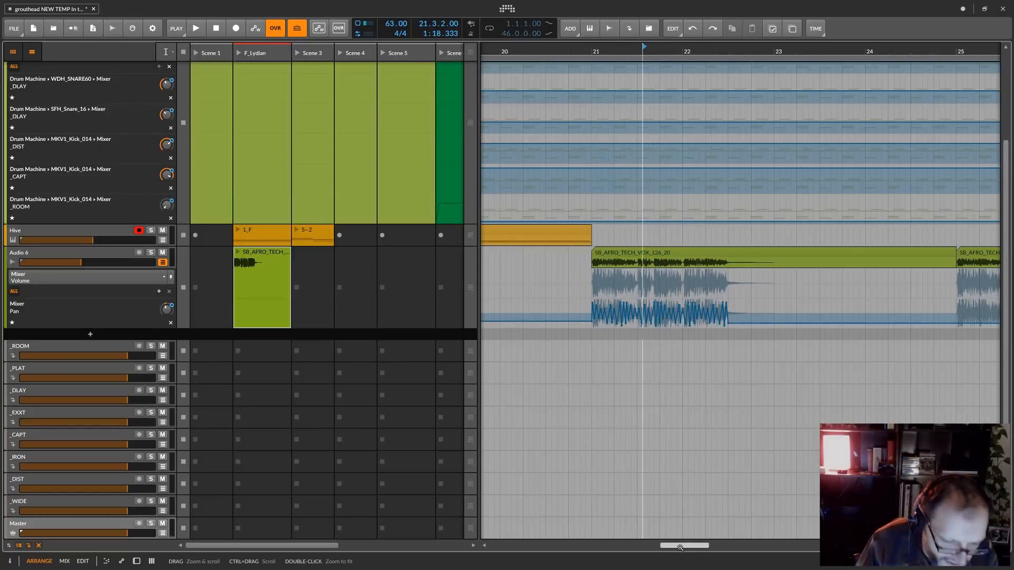
left_click_drag(621, 50, 599, 76)
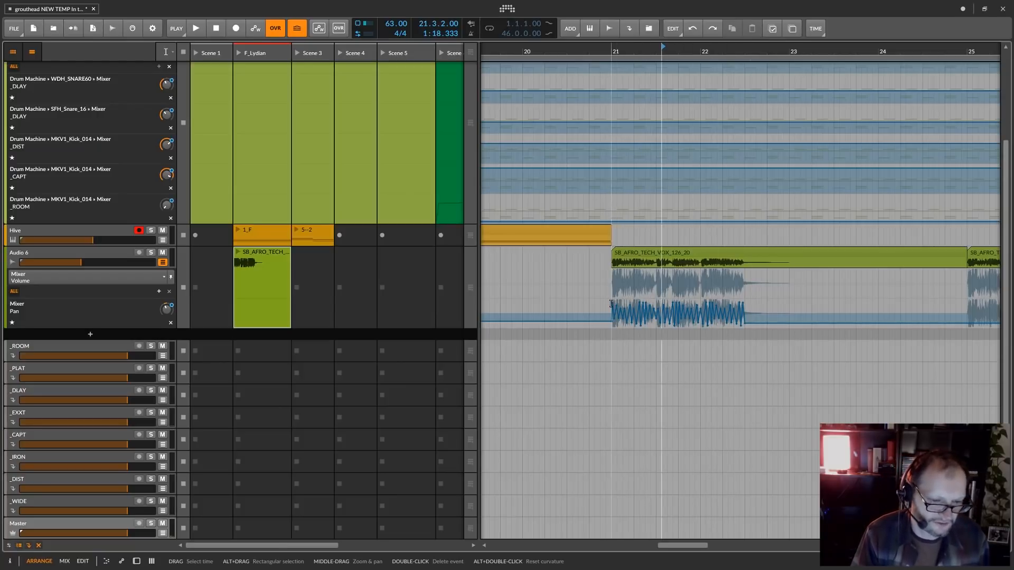
Step: Try copying the Pan automation under the first vocal clip onto the second vocal clip at bar 25, and undo the copy
left_click_drag(611, 306, 746, 328)
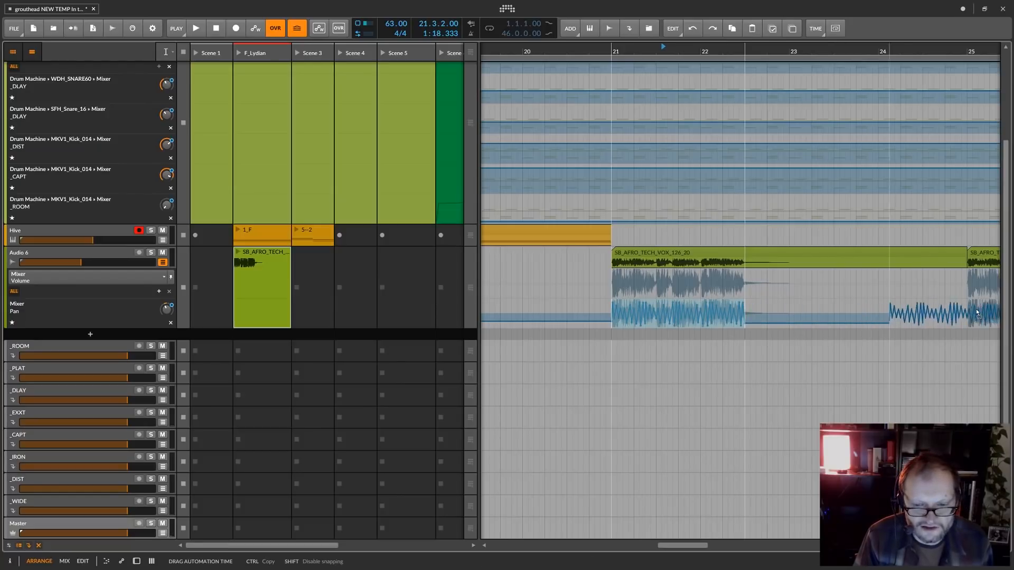
mouse_move(690, 320)
left_mouse_down()
mouse_move(712, 323)
mouse_move(673, 319)
mouse_move(690, 322)
left_mouse_up()
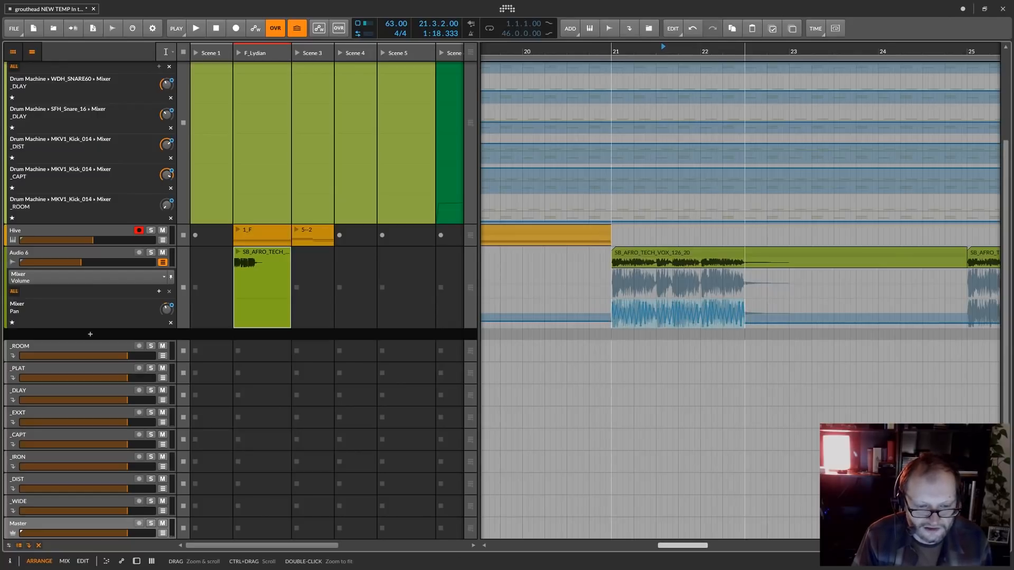
left_click_drag(683, 545, 708, 566)
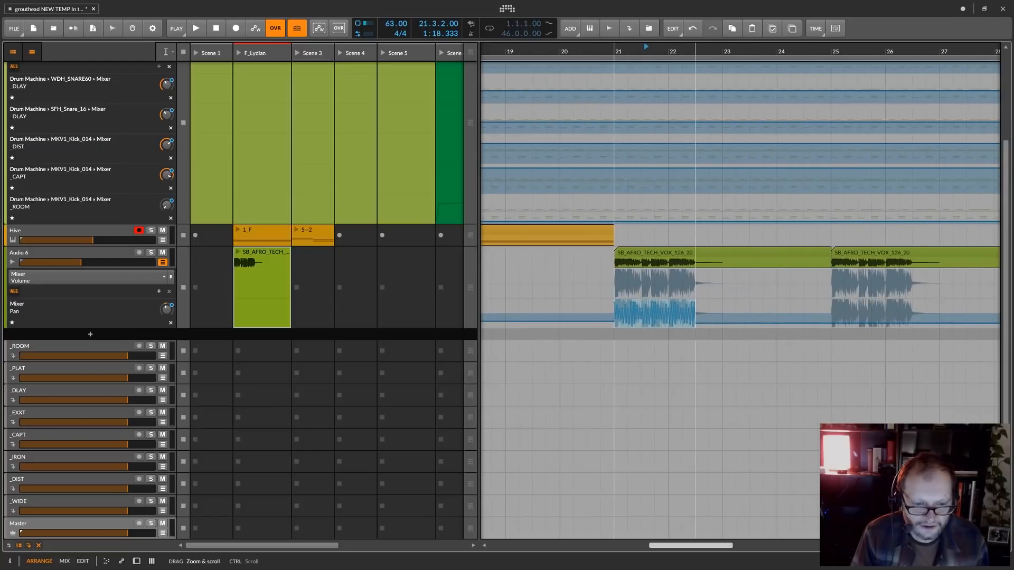
left_click_drag(654, 319, 871, 330)
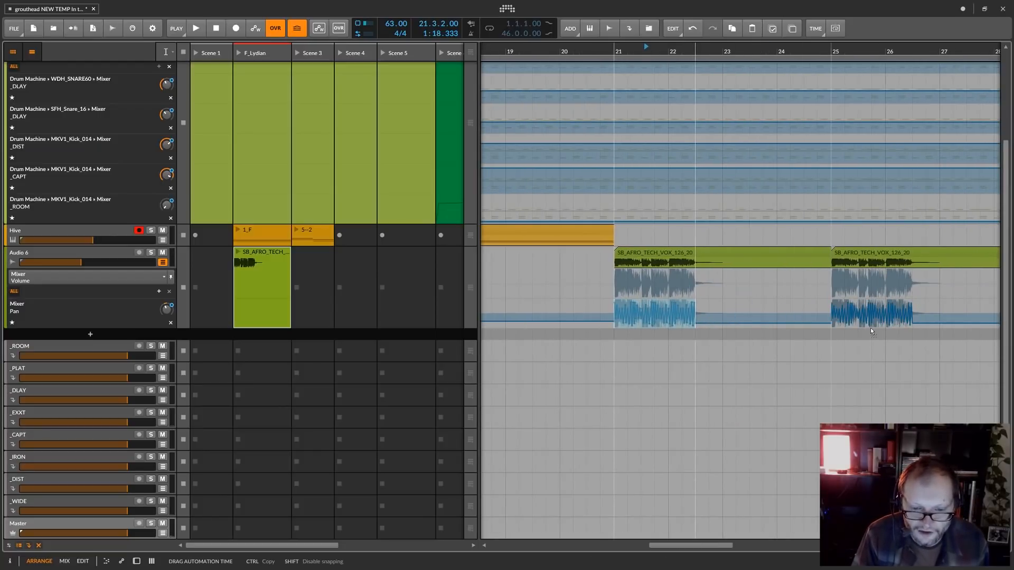
mouse_move(871, 329)
left_mouse_down()
mouse_move(880, 329)
mouse_move(870, 327)
left_mouse_up()
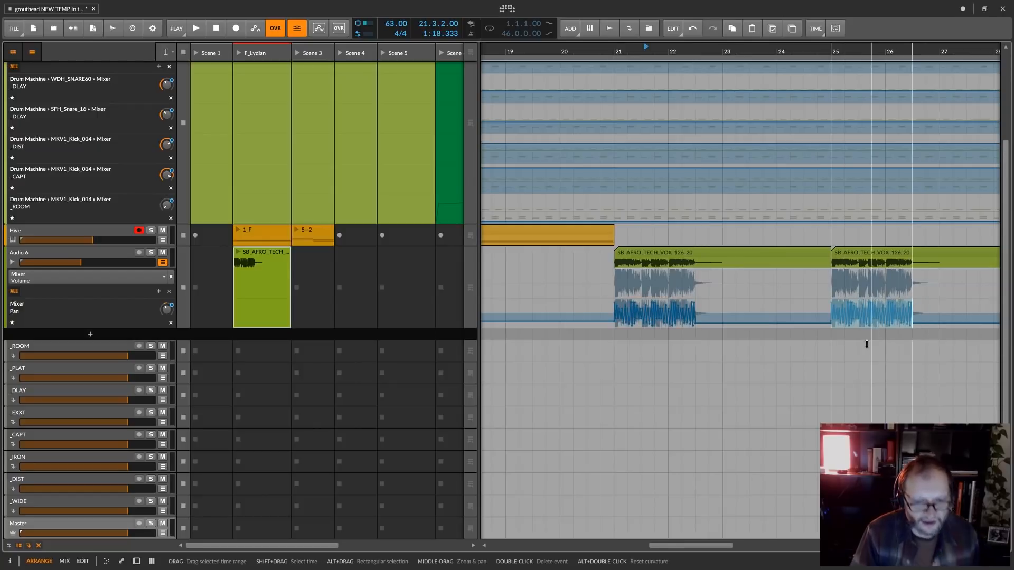
left_click(867, 344)
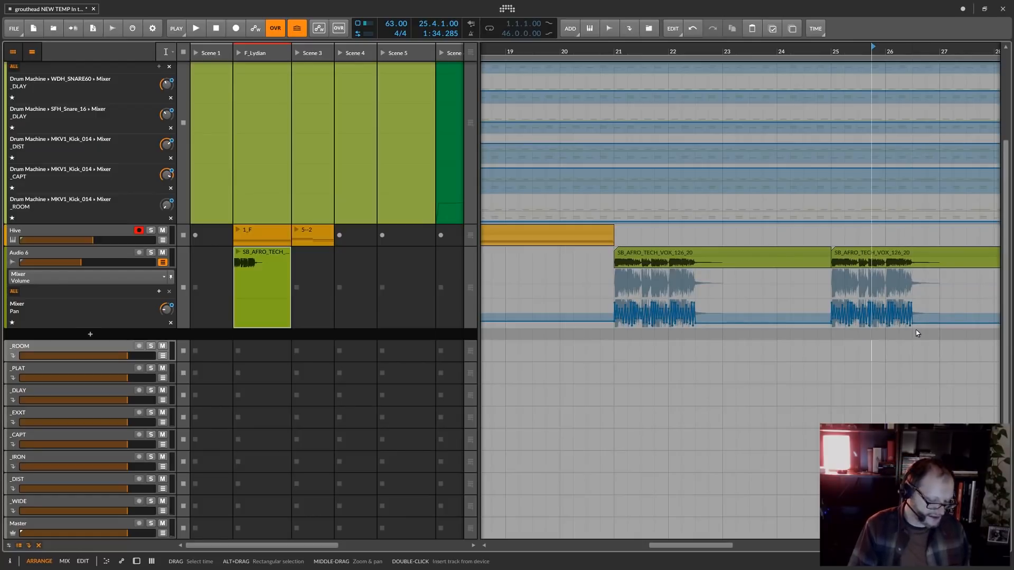
key("ctrl+z")
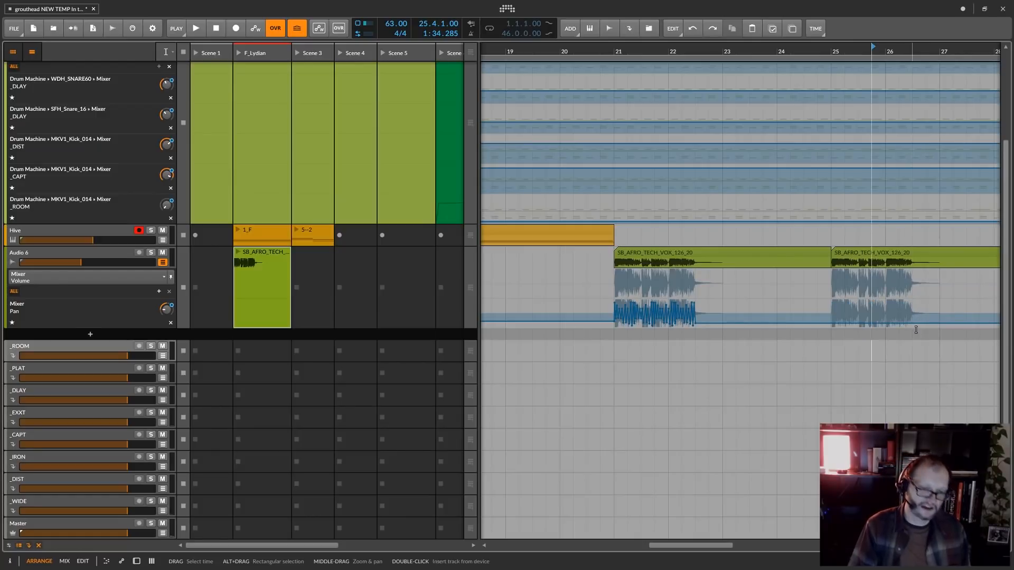
Step: Set the playback start to 21.2.1 and select the vocal track's Pan automation from 21.3.4 to 21.4
left_click(633, 49)
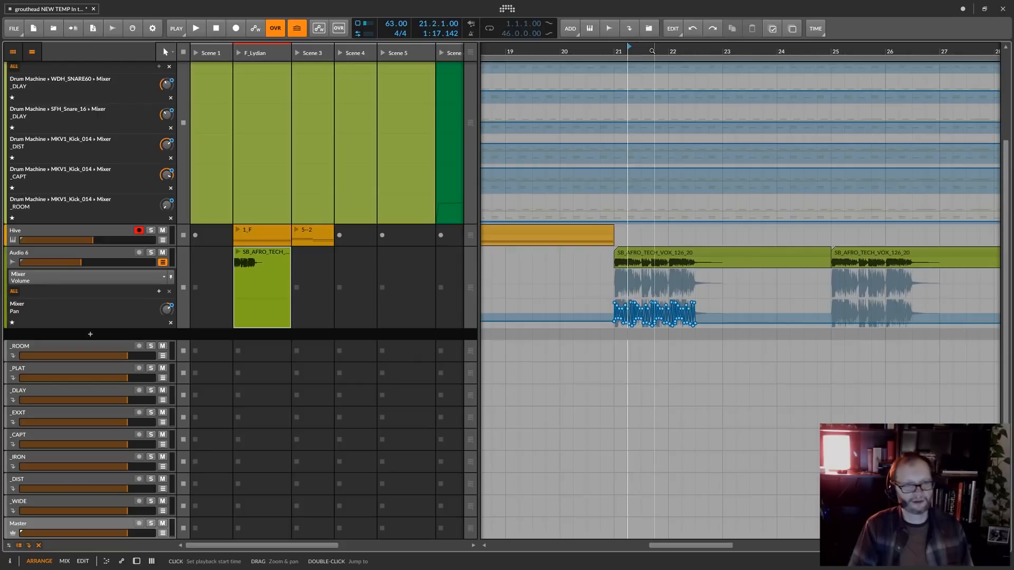
left_click_drag(655, 47, 696, 137)
left_click_drag(697, 51, 698, 66)
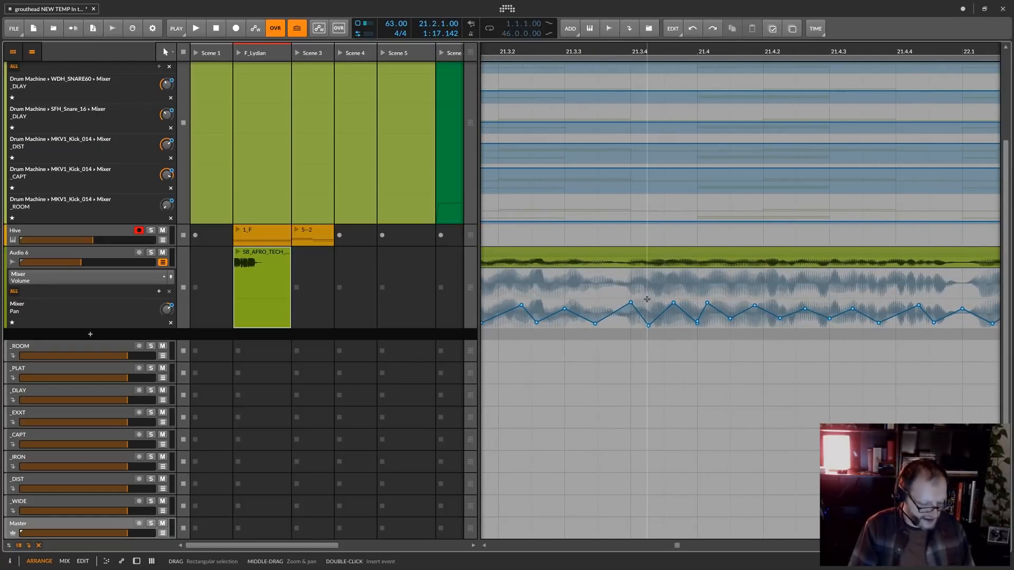
left_click_drag(631, 318, 698, 324)
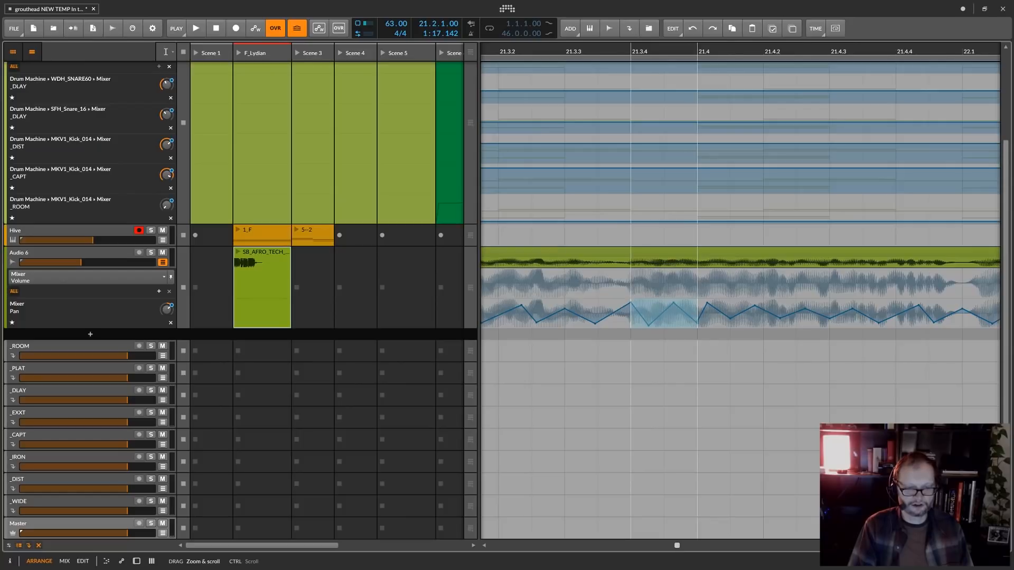
left_click_drag(664, 52, 627, 15)
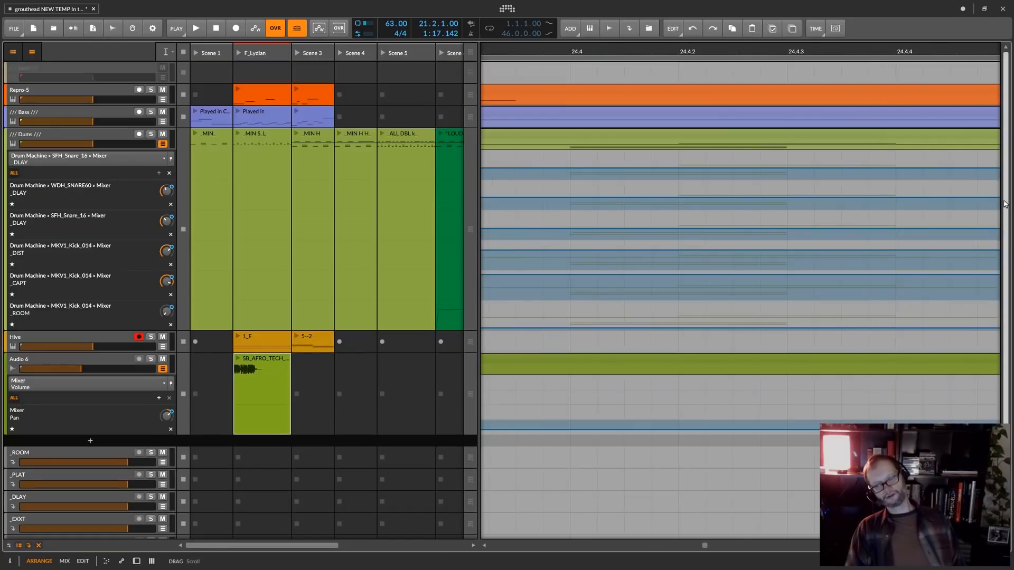
Step: Undo the inserted copies of the drum, Hive and audio tracks
left_click_drag(1006, 203, 951, 4)
left_click_drag(1006, 143, 769, 133)
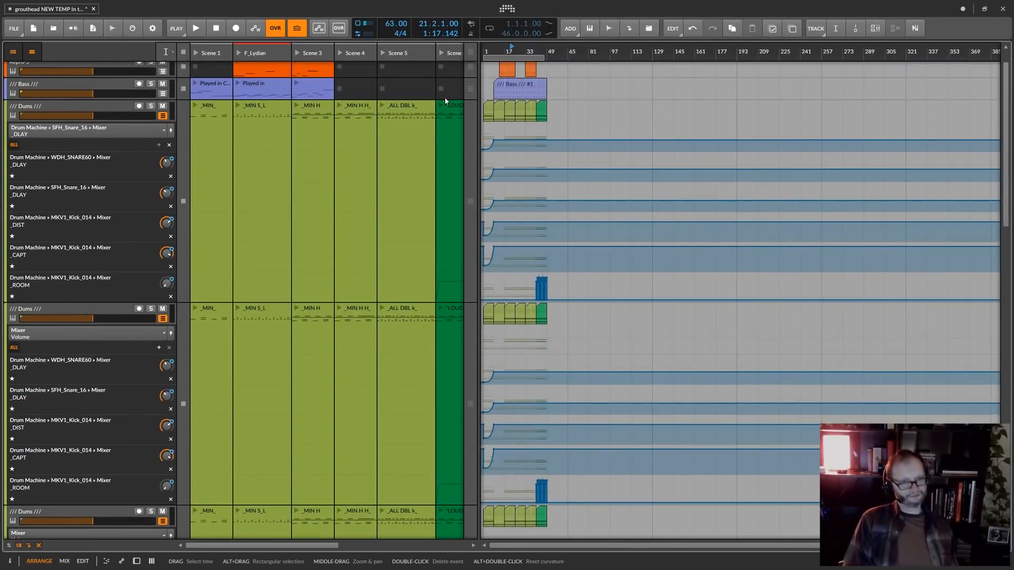
left_click(691, 29)
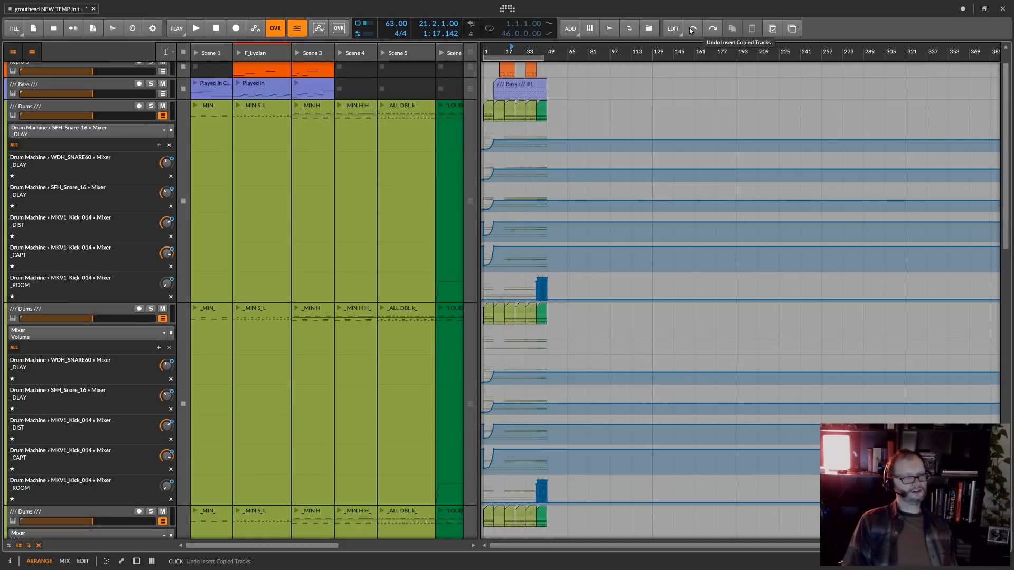
left_click(691, 30)
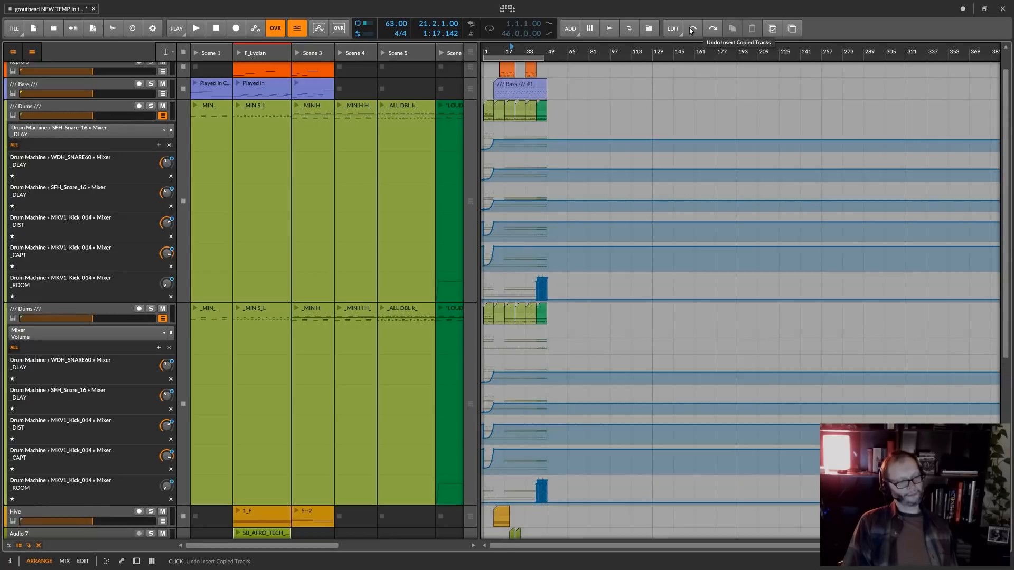
left_click(691, 30)
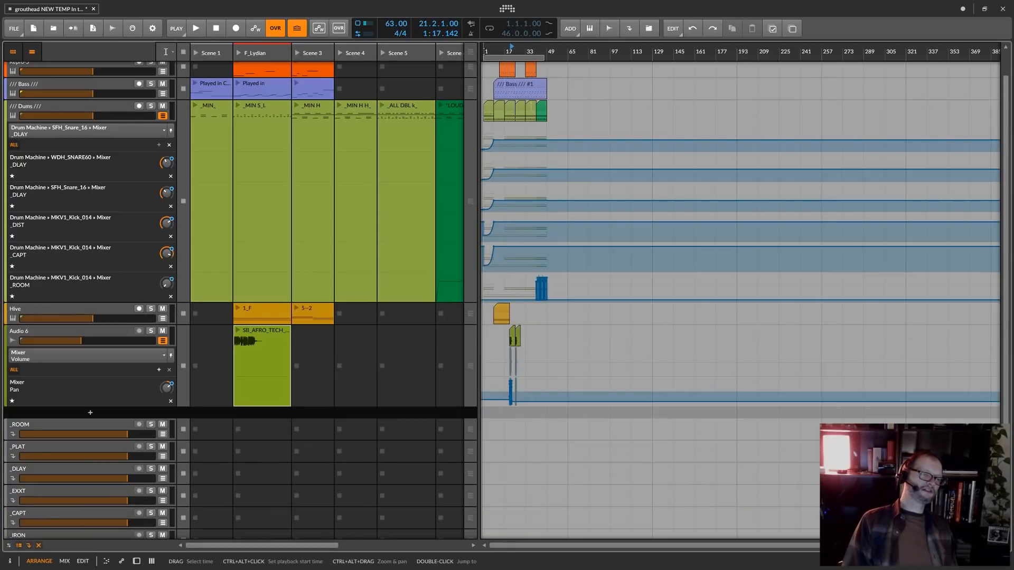
Step: Set the playback start to 1.1.1 and play the arrangement
left_click(486, 47)
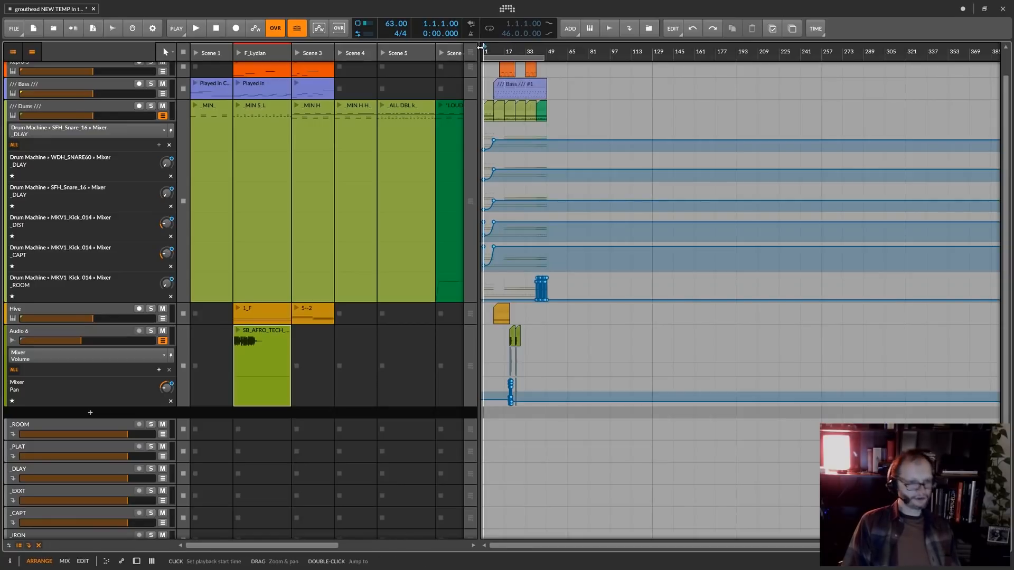
left_click_drag(489, 49, 564, 87)
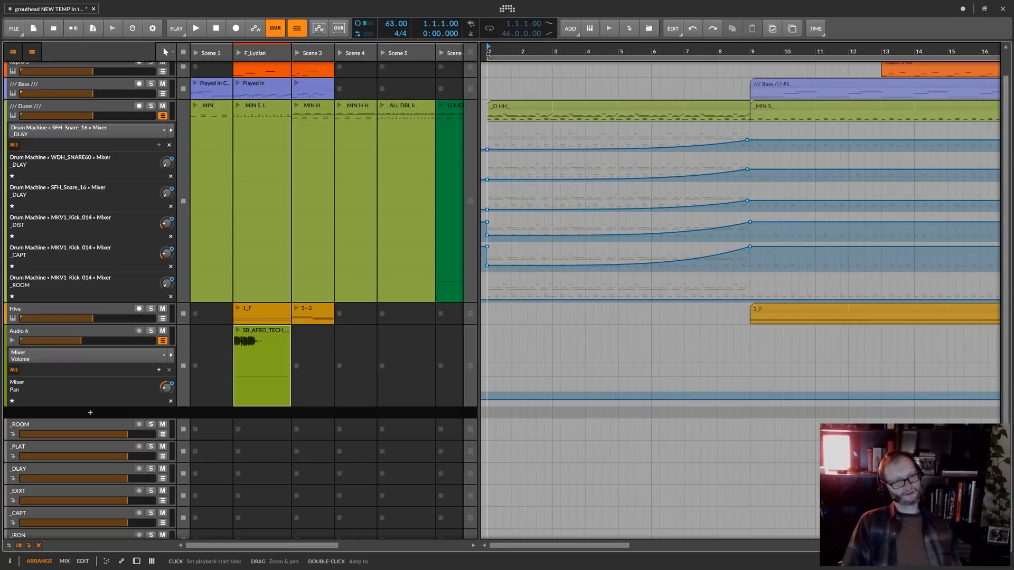
key("space")
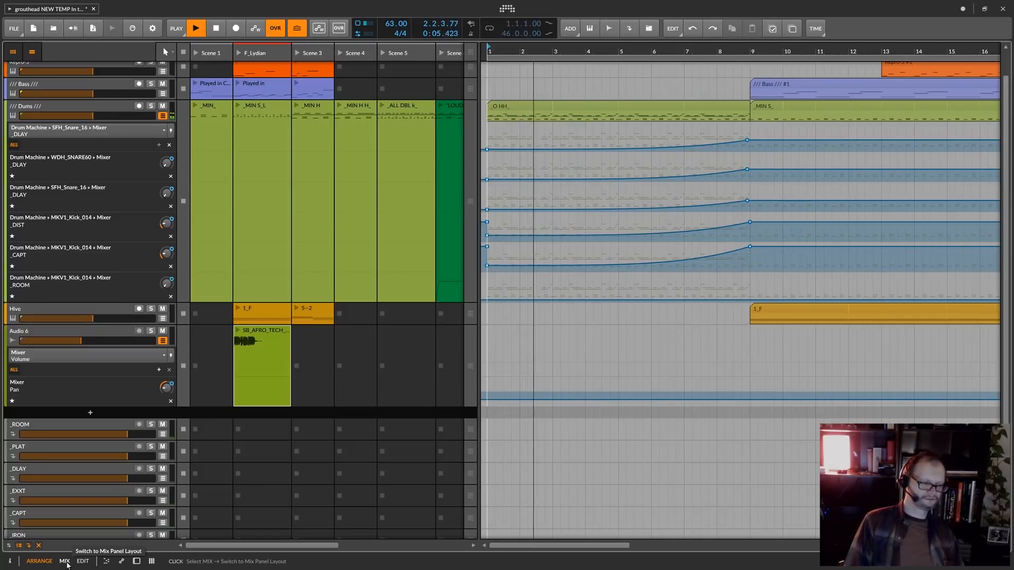
Step: Switch to the Mix panel layout and enable big meters and large clip height
left_click(64, 562)
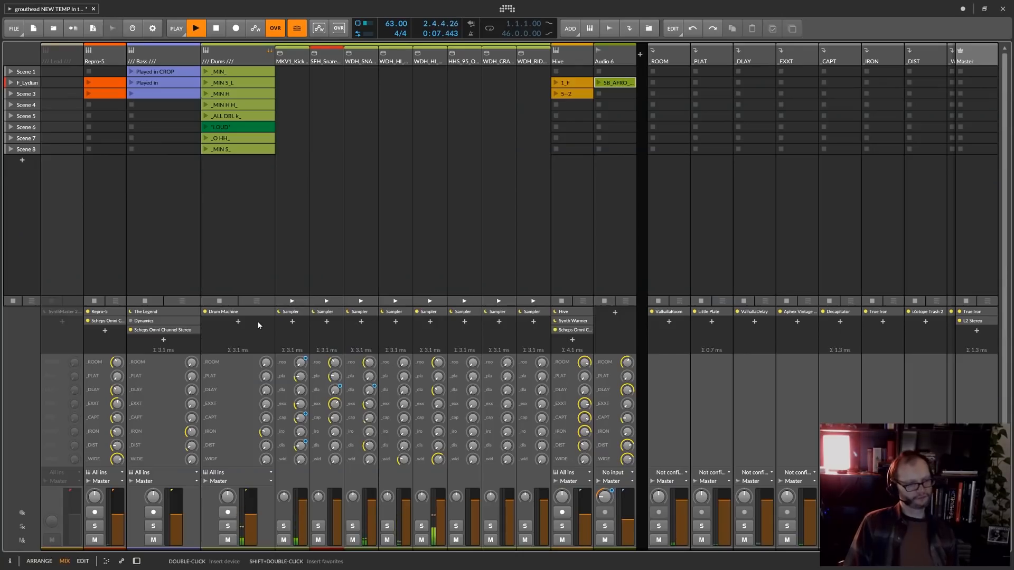
left_click(1004, 491)
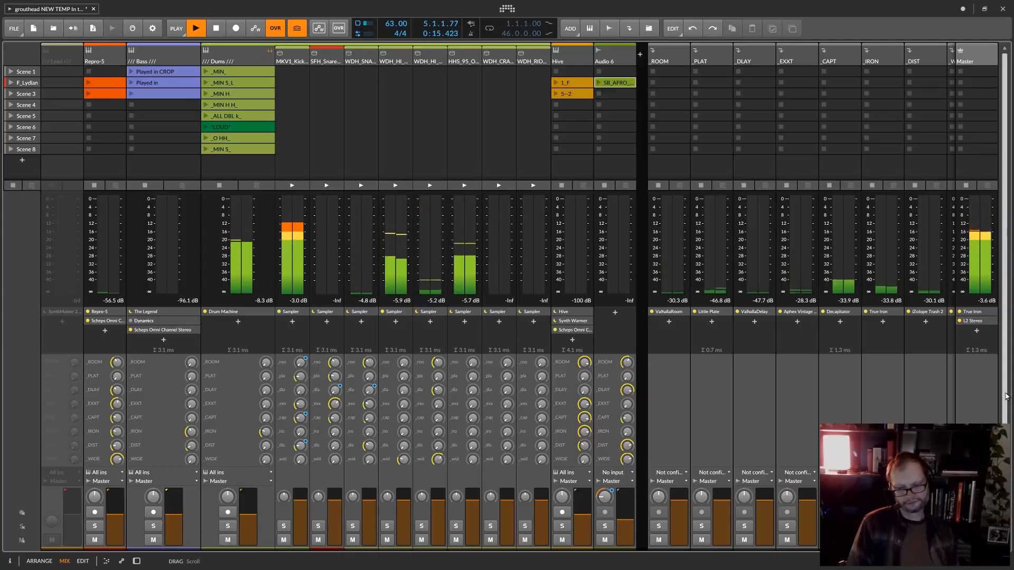
left_click_drag(1006, 402, 982, 78)
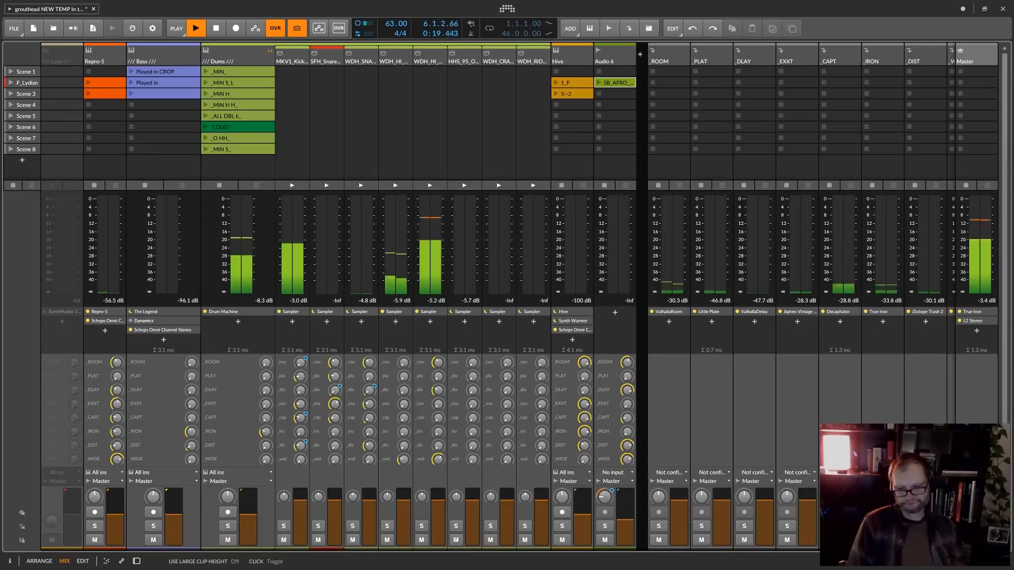
left_click(137, 561)
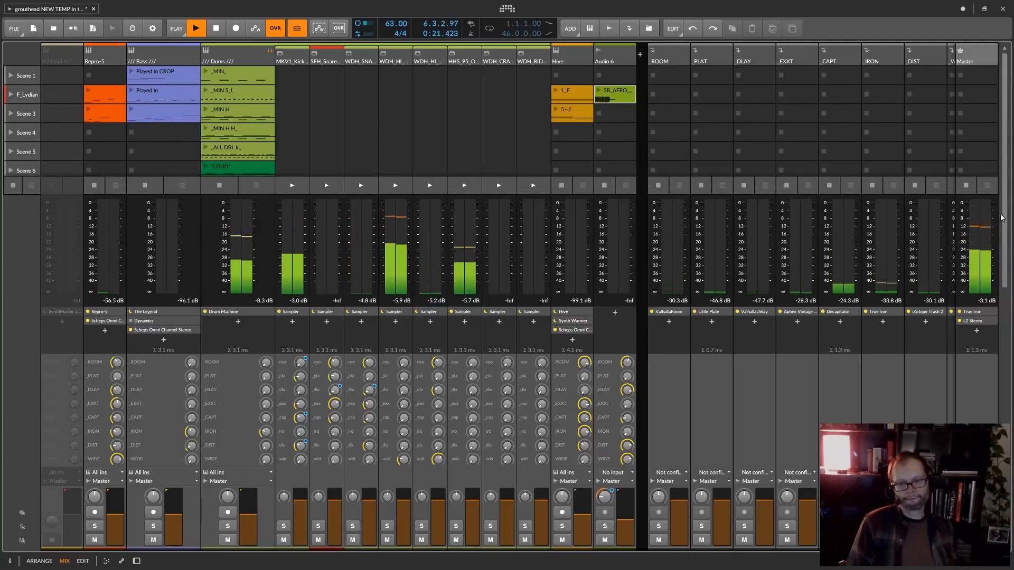
Step: Browse the clip launcher's lower scenes and select Scene 8
left_click_drag(1005, 238, 1000, 348)
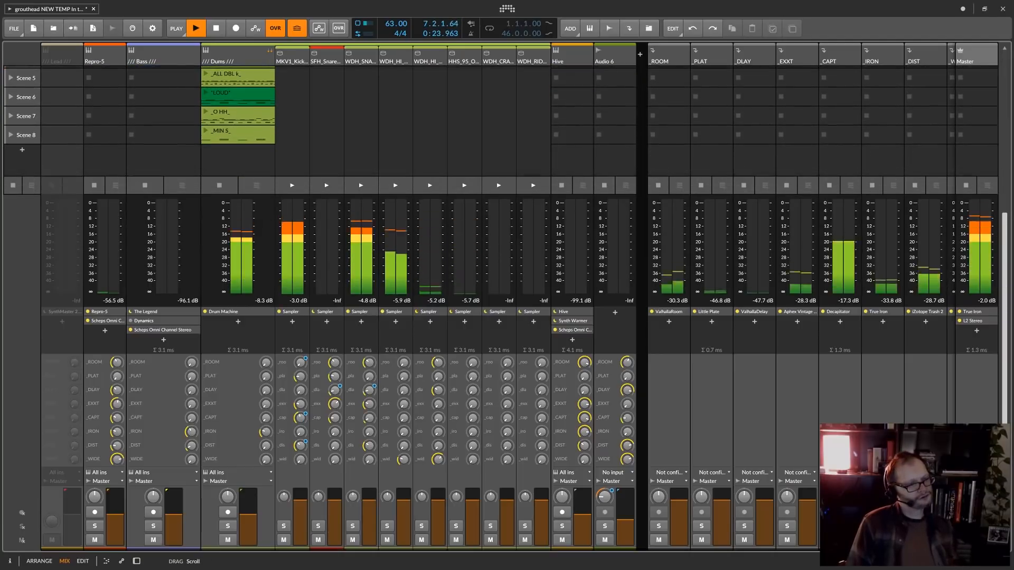
left_click(31, 143)
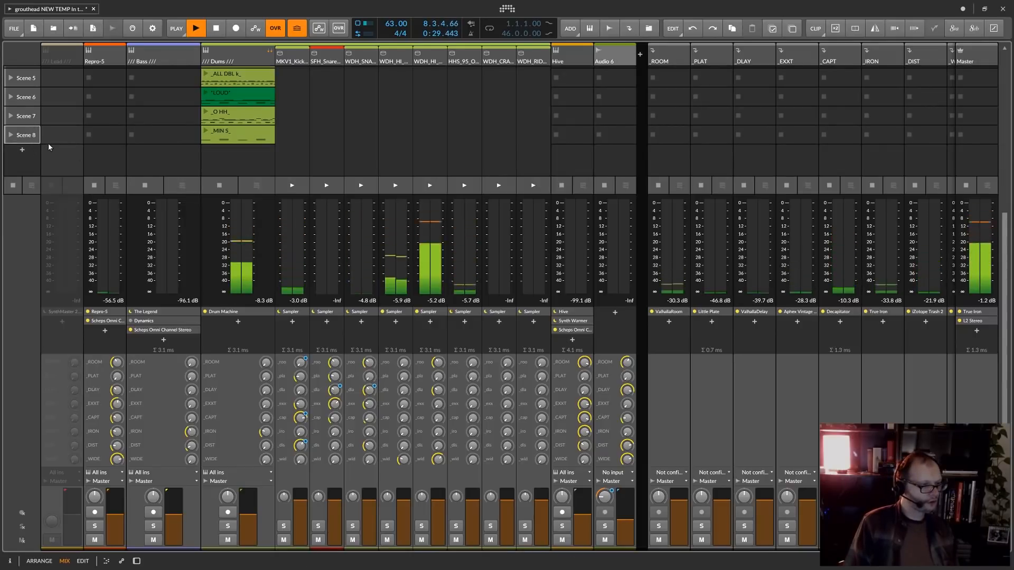
left_click(63, 138)
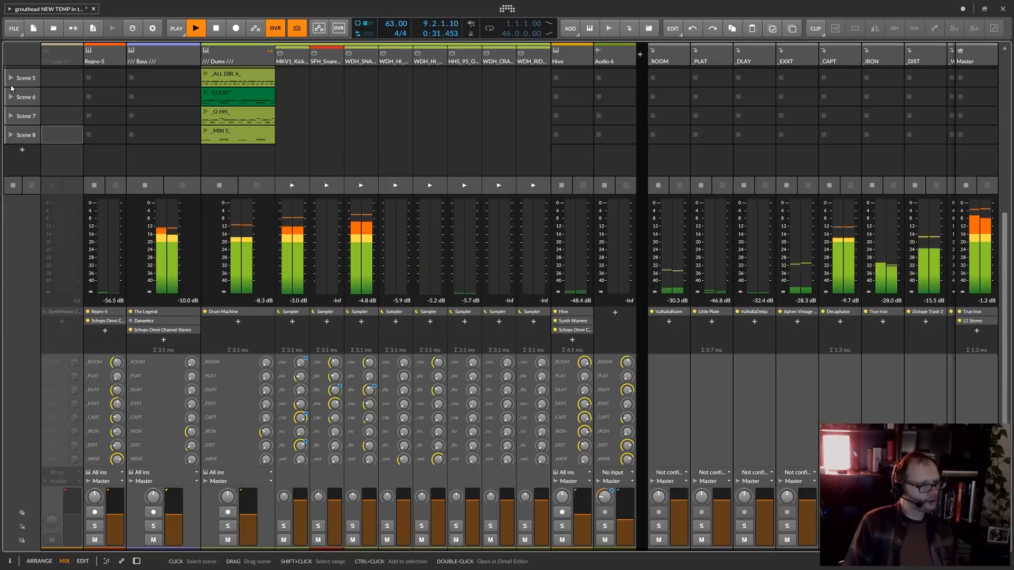
left_click(10, 137)
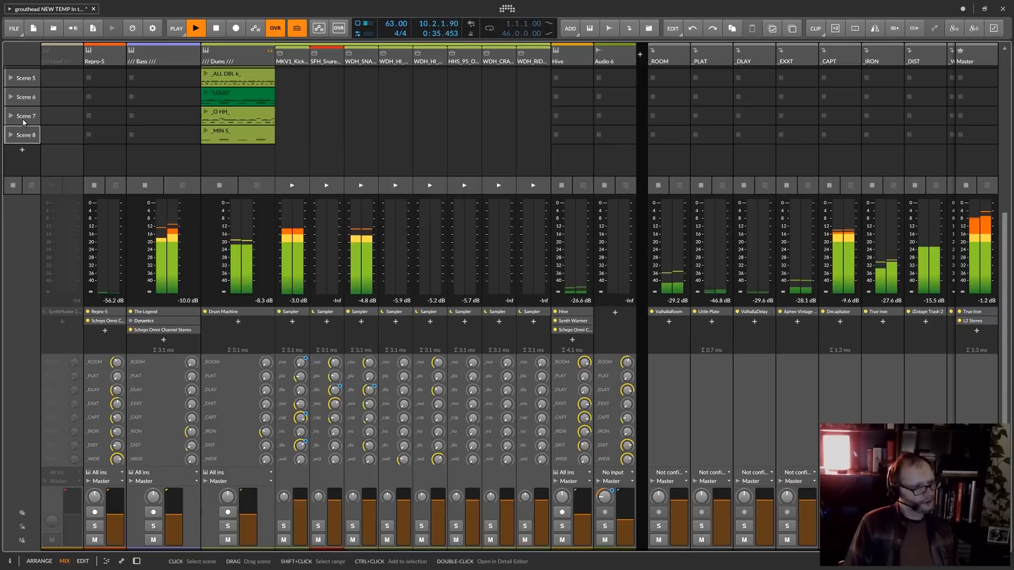
scroll(8, 127, "up", 3)
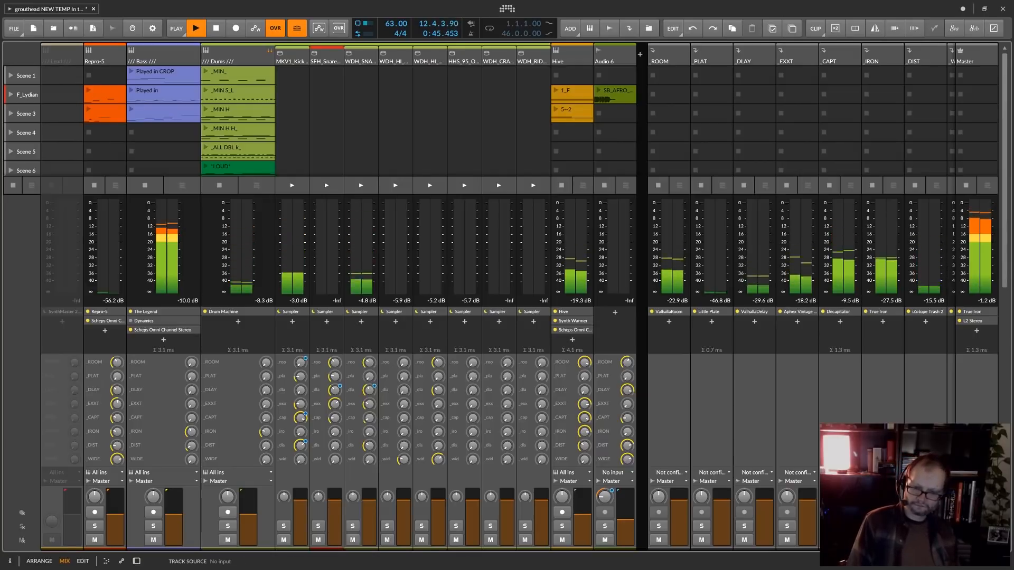
Step: Hide the mixer's clip launcher and big meters, and toggle the device chains off and back on
left_click(1004, 464)
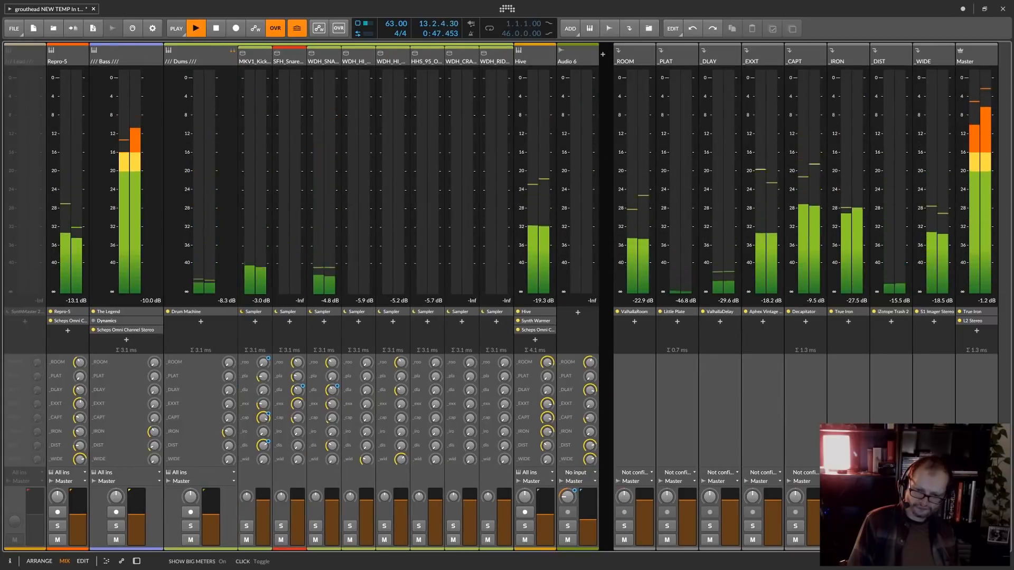
left_click(1004, 486)
left_click(1006, 497)
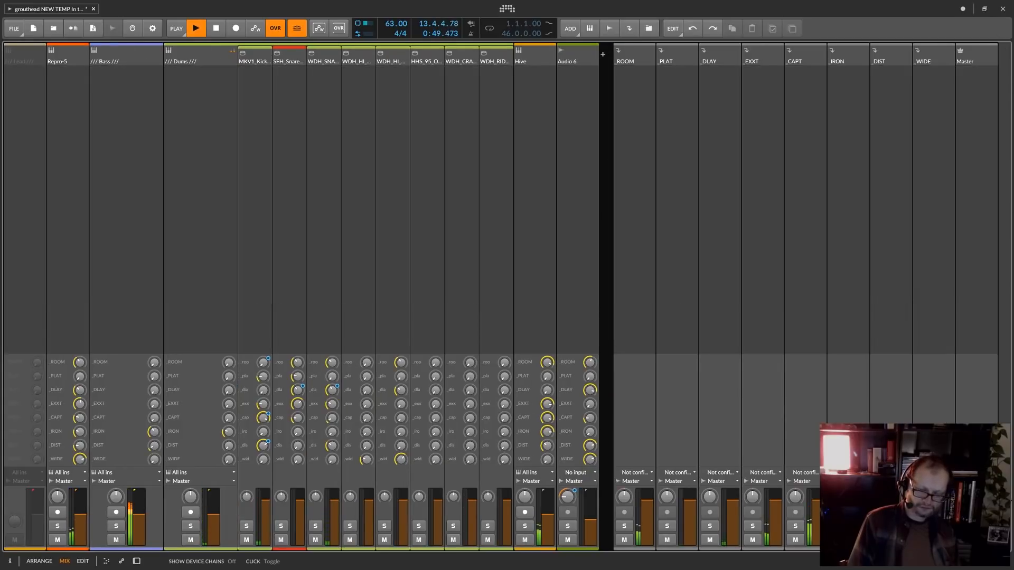
left_click(1006, 497)
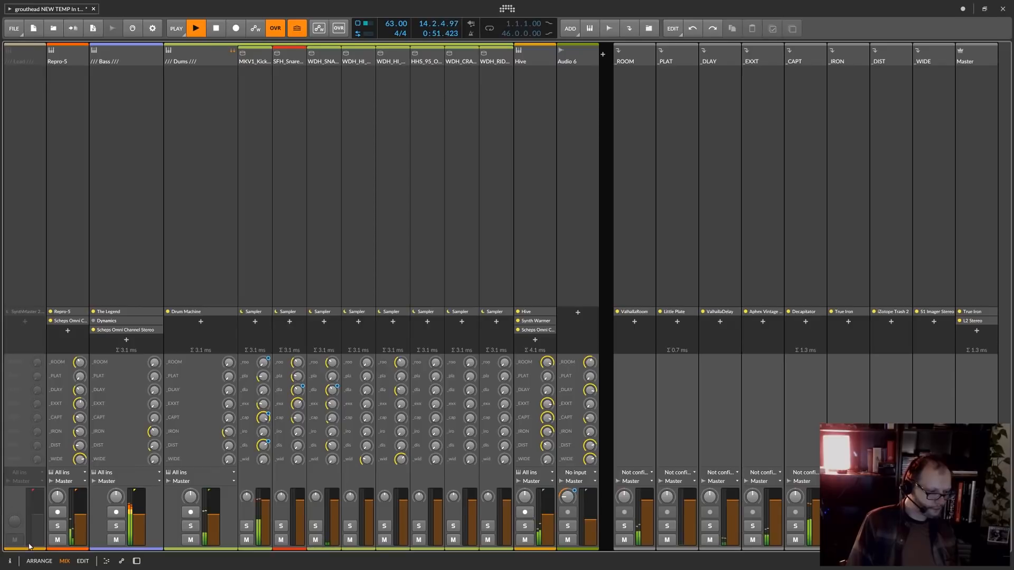
Step: Return to the Arrange panel layout and show the whole arrangement on the timeline
left_click(40, 561)
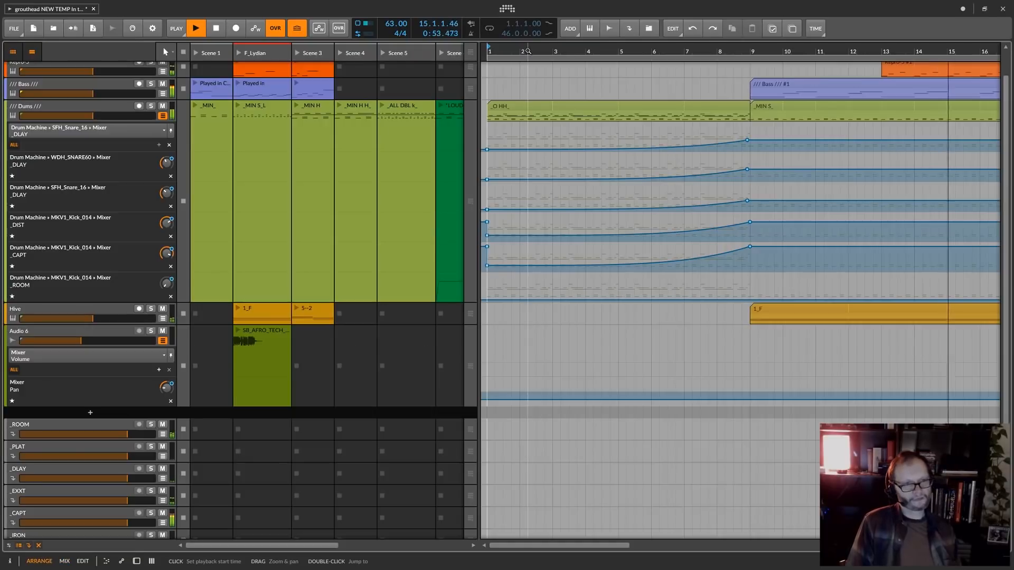
left_click_drag(628, 51, 629, 29)
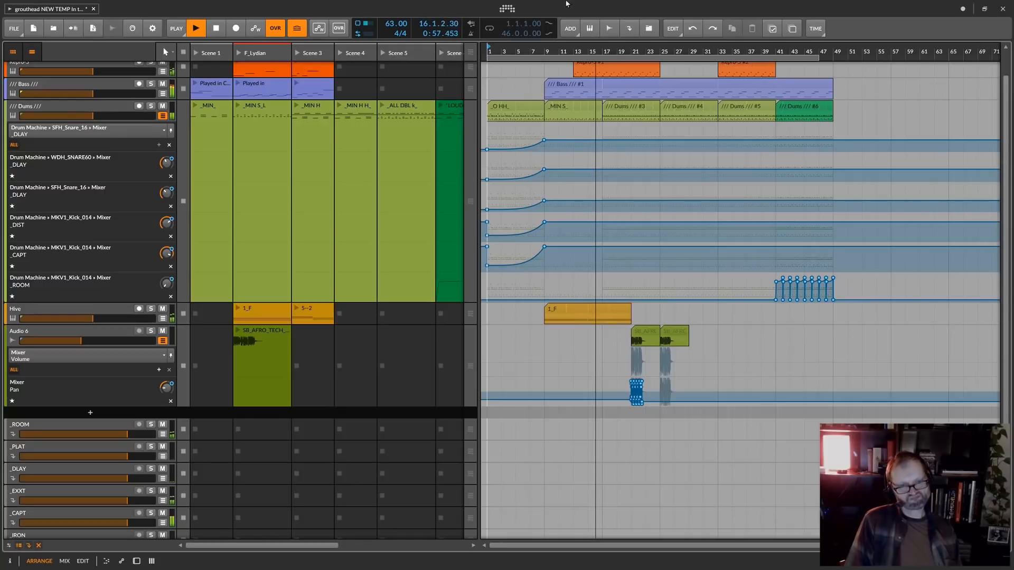
Step: Select bars 21 to 23 of Audio 6's pan automation as a time range and copy it to bar 25, under the second vox clip
left_click_drag(604, 46, 596, 60)
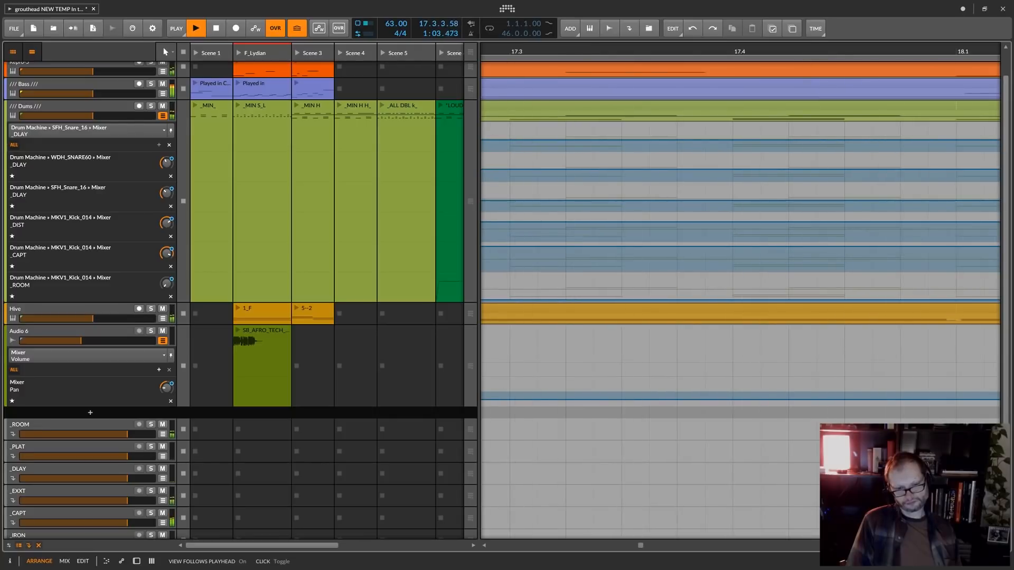
left_click_drag(739, 53, 758, 40)
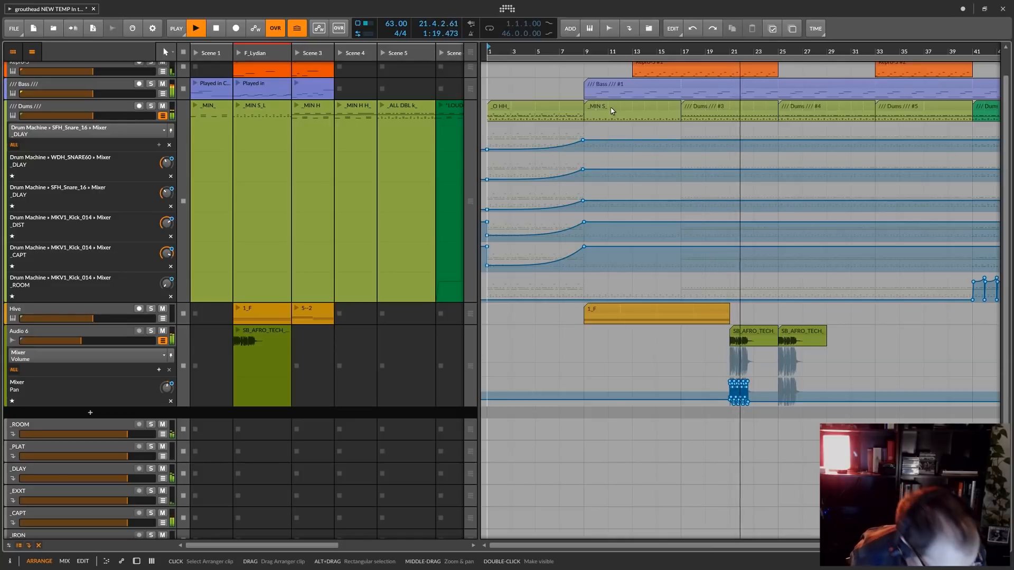
key("2")
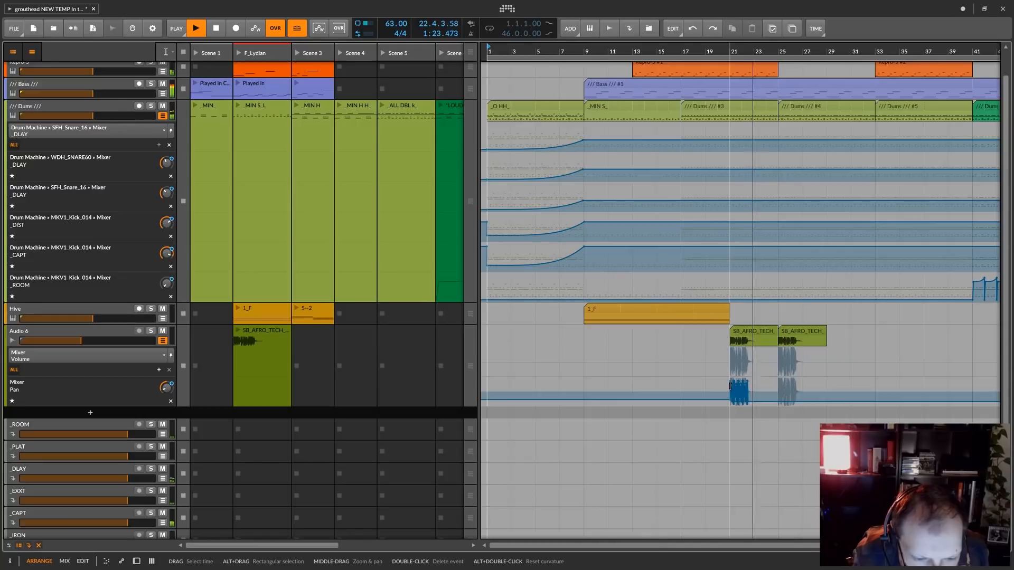
left_click(749, 388)
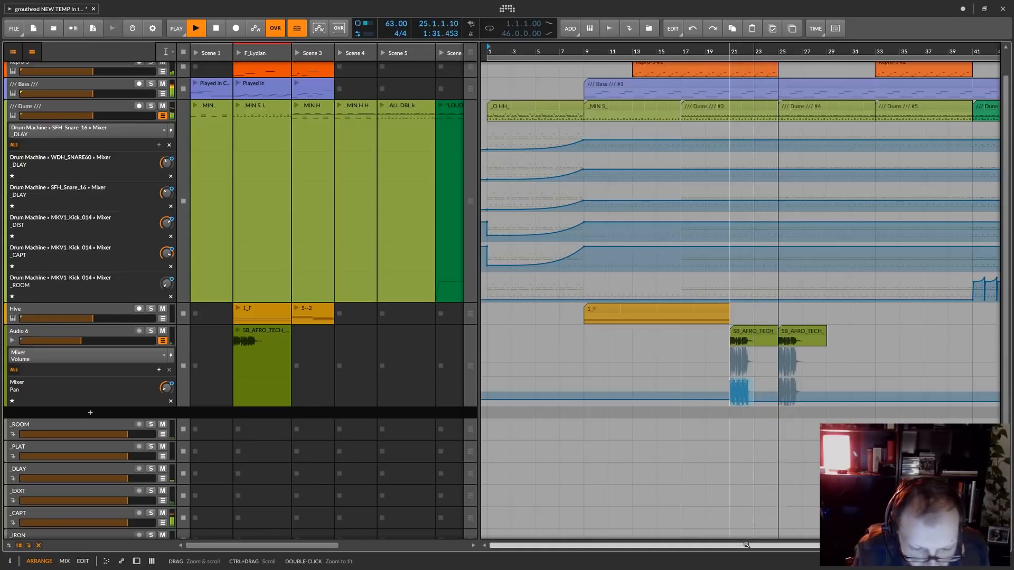
left_click_drag(749, 546, 739, 496)
mouse_move(634, 52)
left_mouse_down()
mouse_move(993, 49)
mouse_move(486, 50)
mouse_move(622, 50)
mouse_move(626, 35)
left_mouse_up()
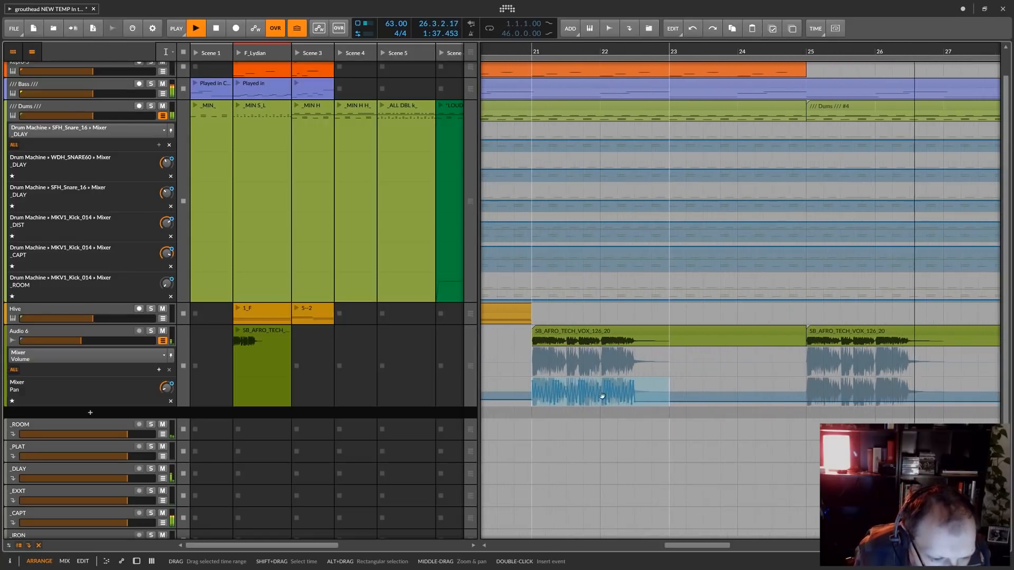
left_click_drag(620, 404, 815, 398)
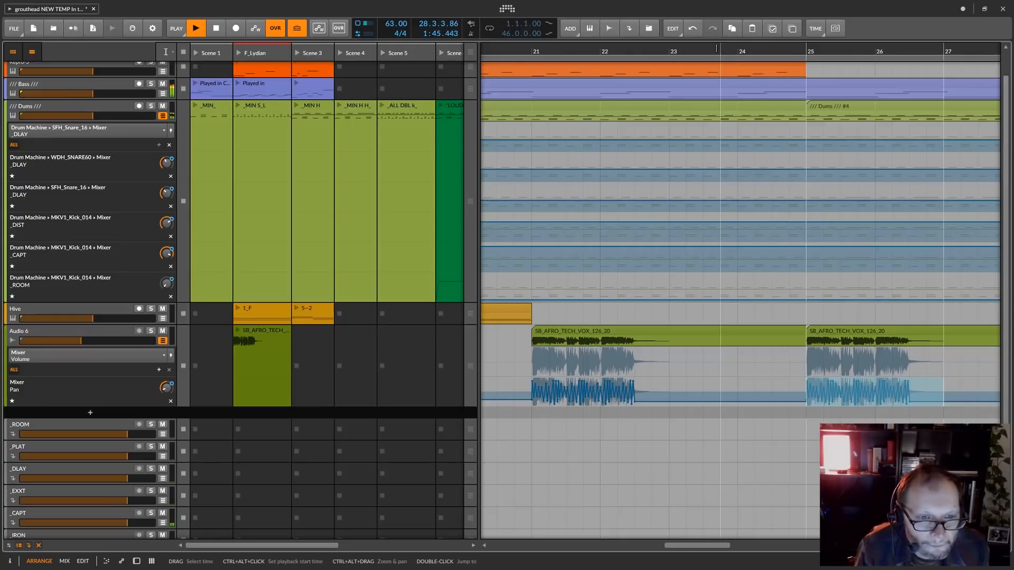
left_click_drag(700, 547, 700, 506)
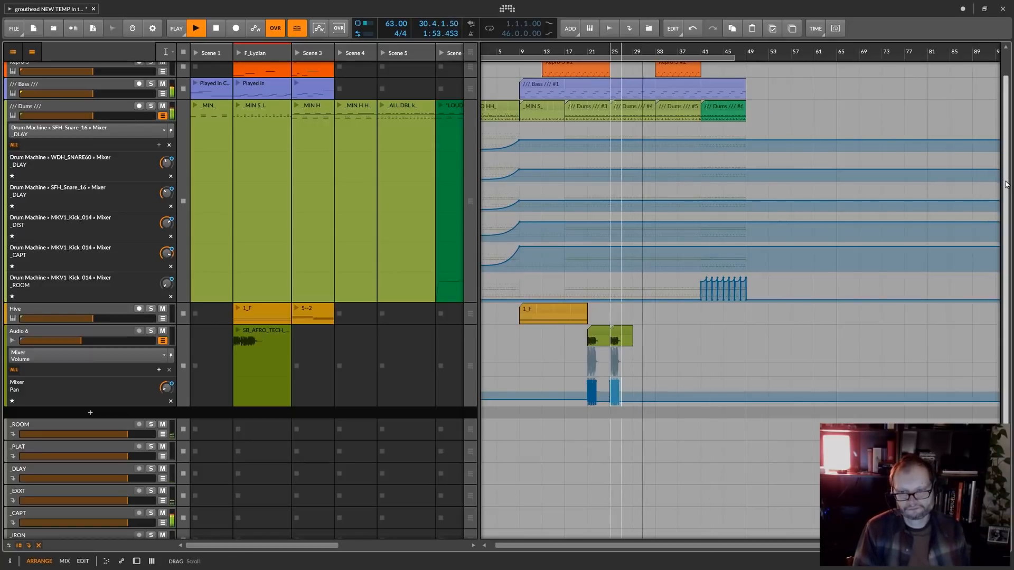
Step: Widen the clip launcher in the arranger to show scenes through Scene 8, and hide the Dums track's automation lanes
left_click_drag(1007, 184, 1007, 160)
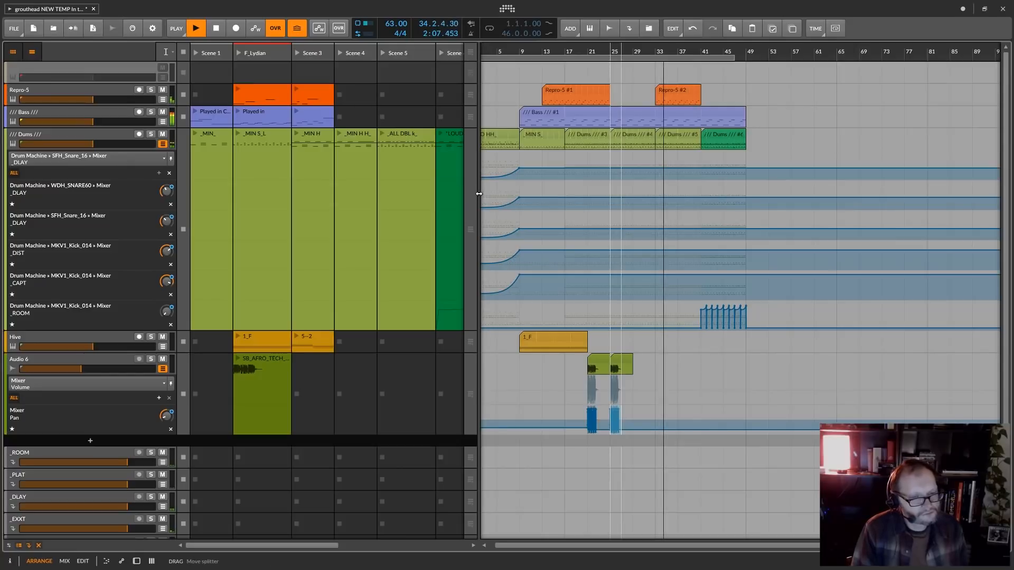
left_click_drag(477, 198, 581, 190)
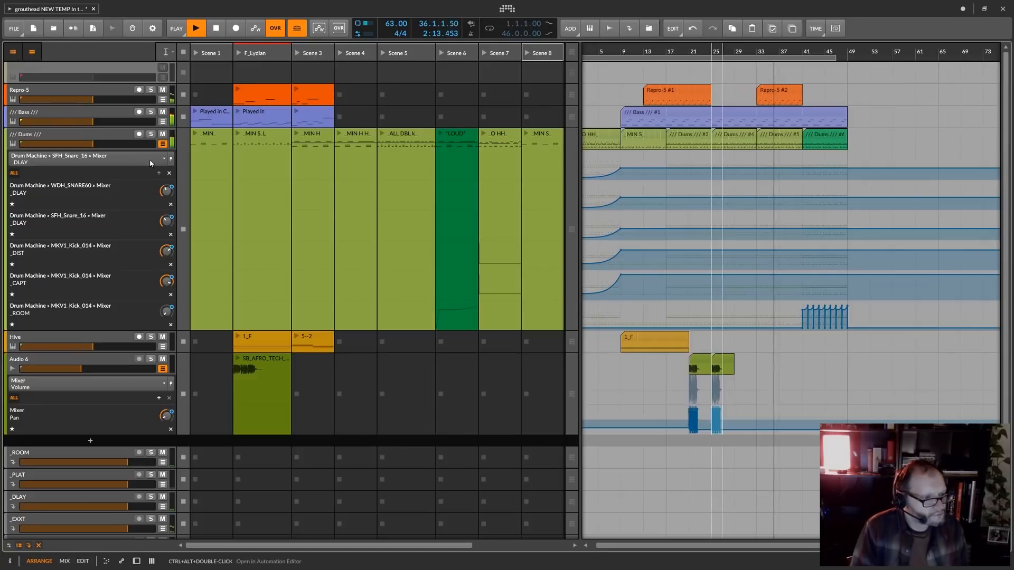
left_click(164, 144)
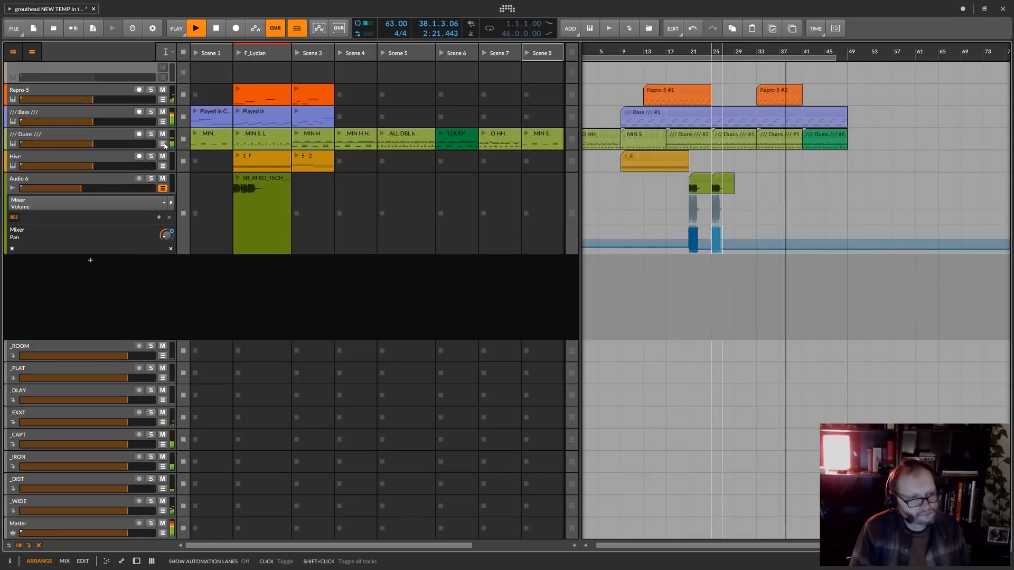
Step: Show the clip launcher in the Mix layout, and toggle large clip height and big meters on and off
left_click(64, 561)
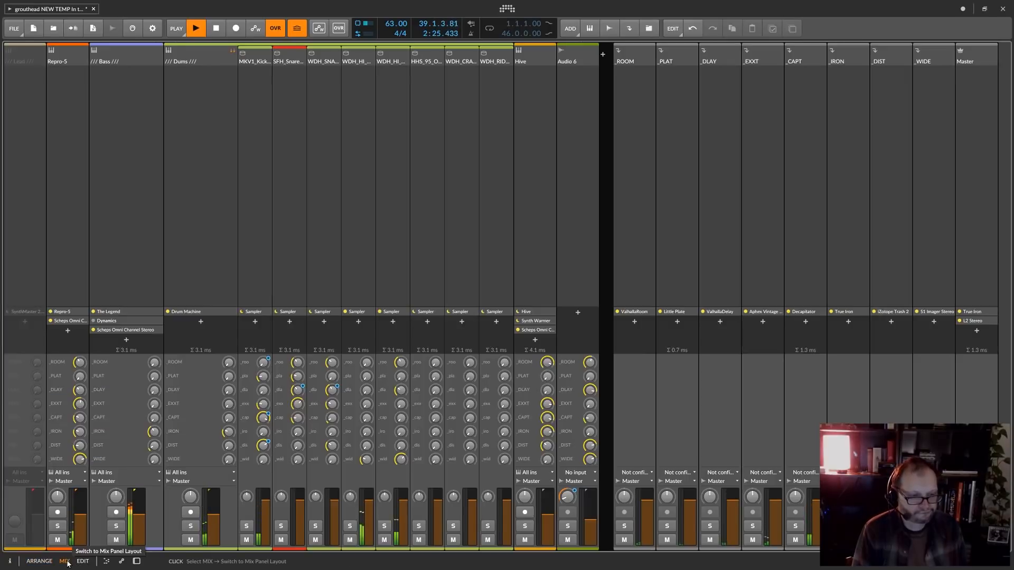
left_click(1006, 464)
left_click(1007, 474)
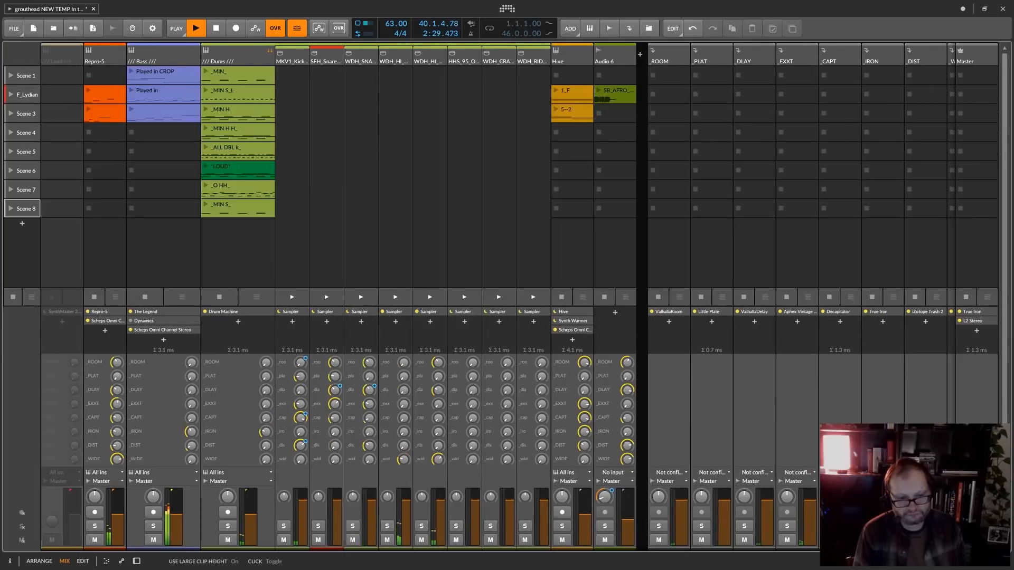
left_click(1006, 474)
left_click(1007, 485)
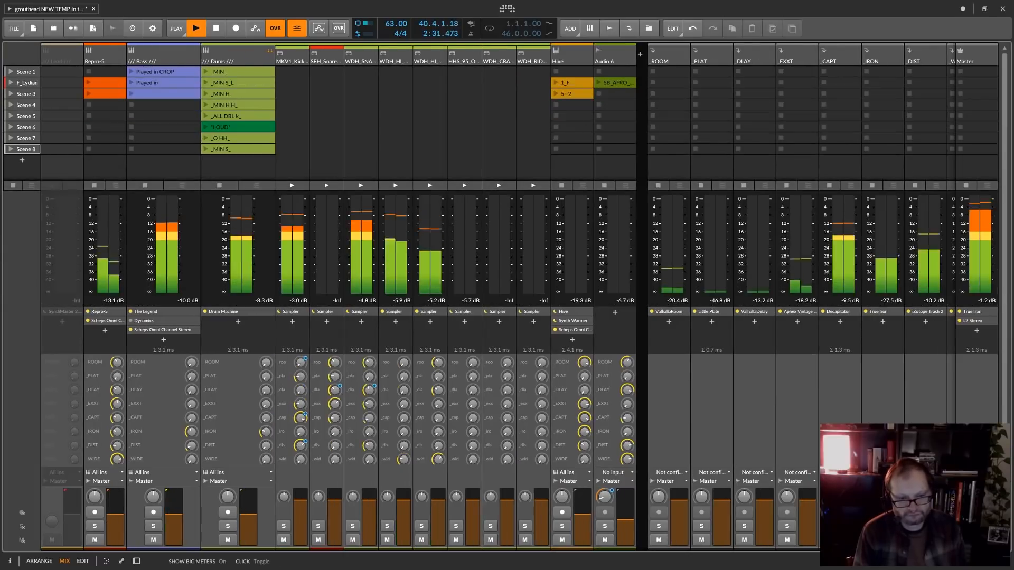
left_click(1006, 485)
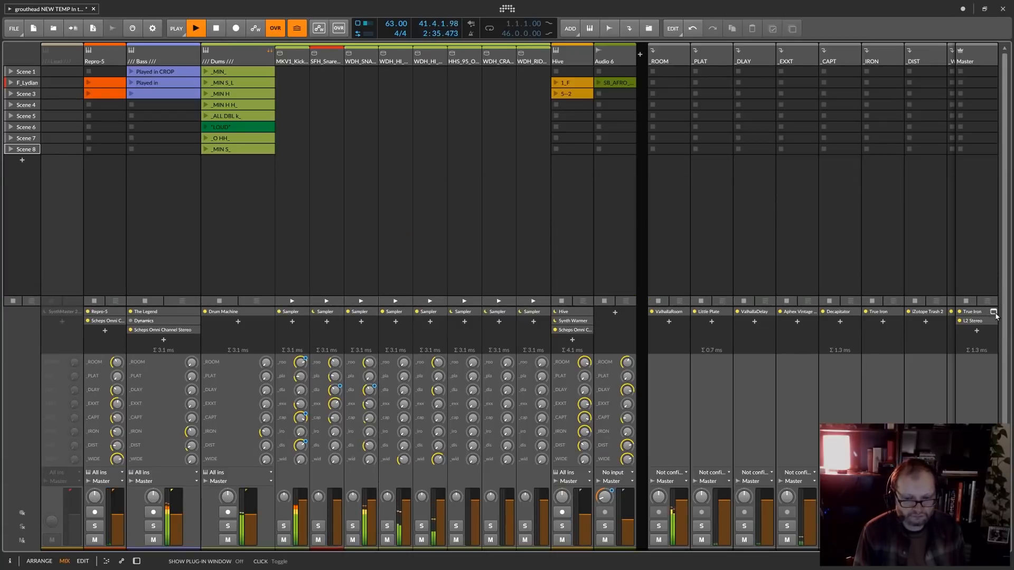
Step: Open the Master track's True Iron plug-in window and return to the Arrange layout
left_click(994, 313)
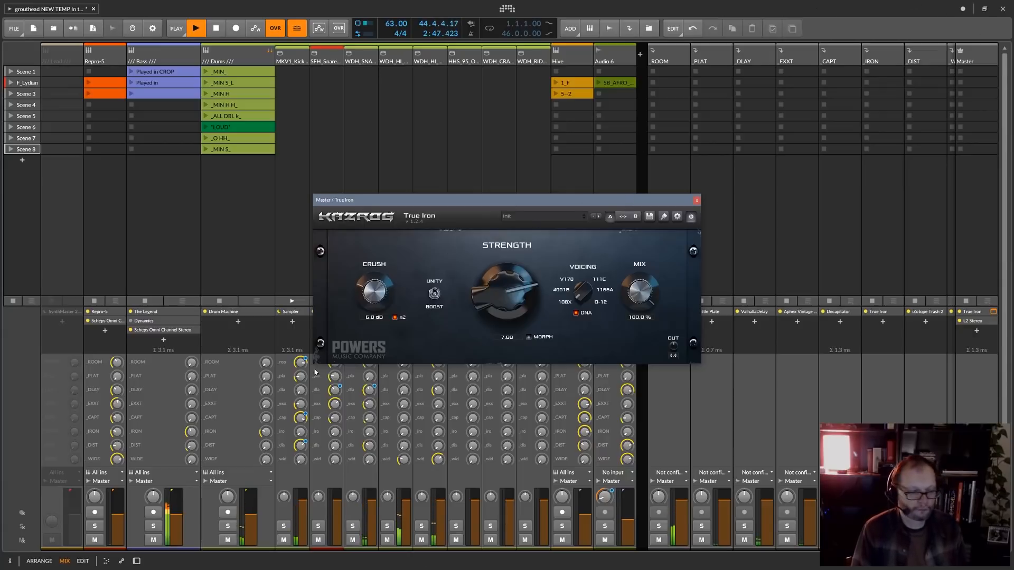
left_click(36, 562)
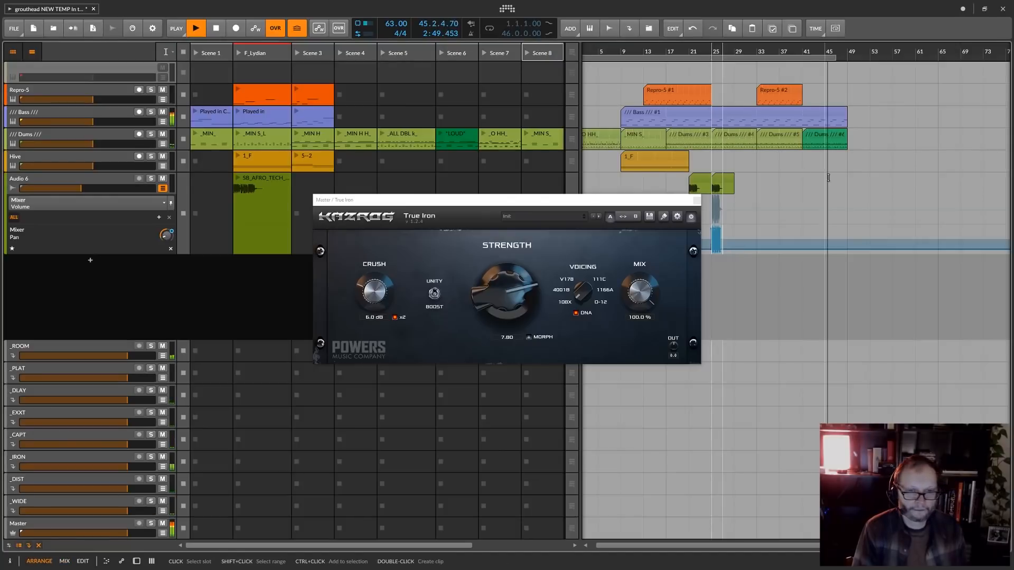
Step: Move Audio 6's second vox clip from bar 25 to bar 45 and back, and copy it with its pan automation to bar 45
left_click(732, 178)
left_click_drag(737, 175, 835, 191)
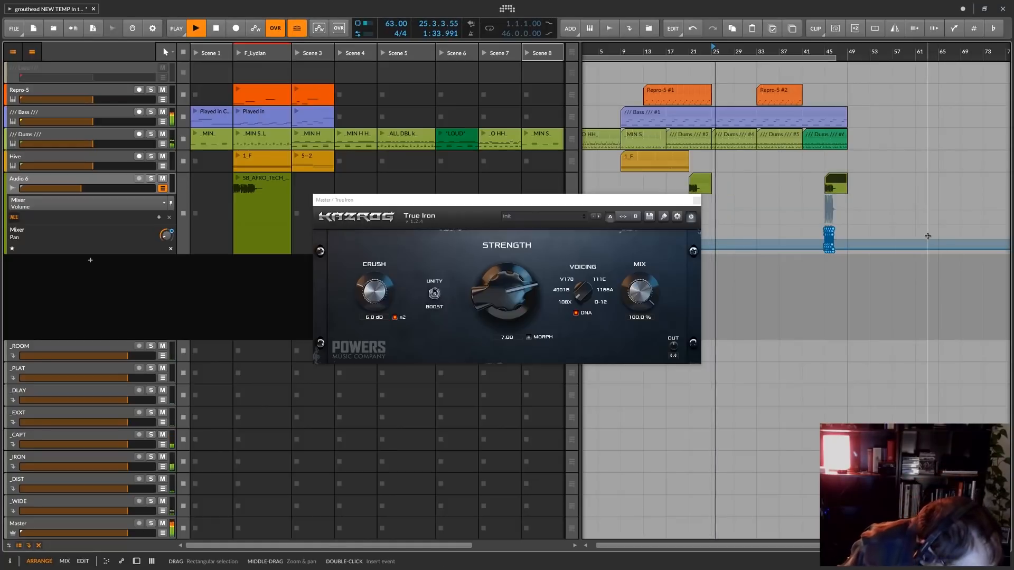
left_click_drag(837, 184, 724, 183)
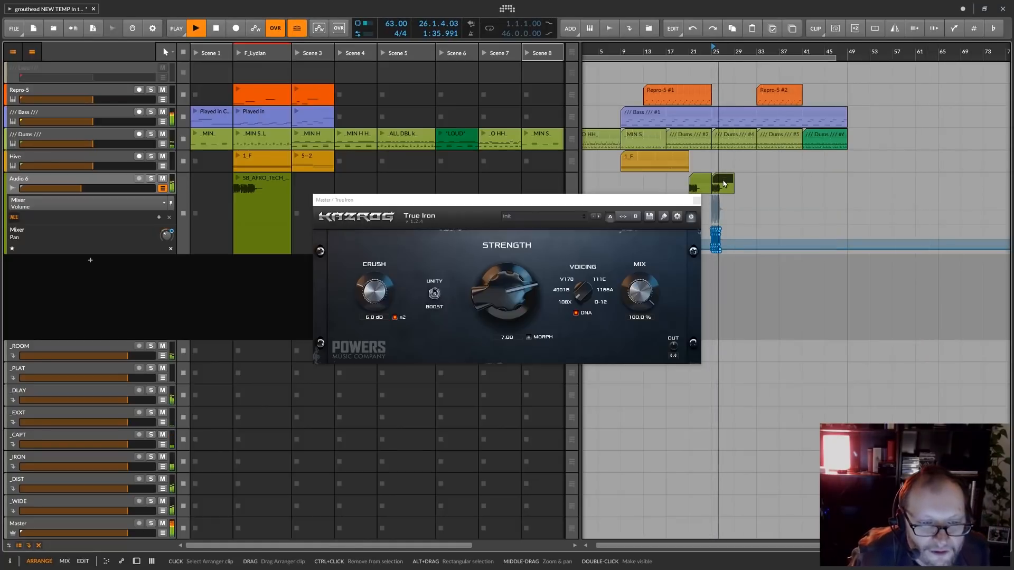
left_click_drag(725, 182, 832, 179)
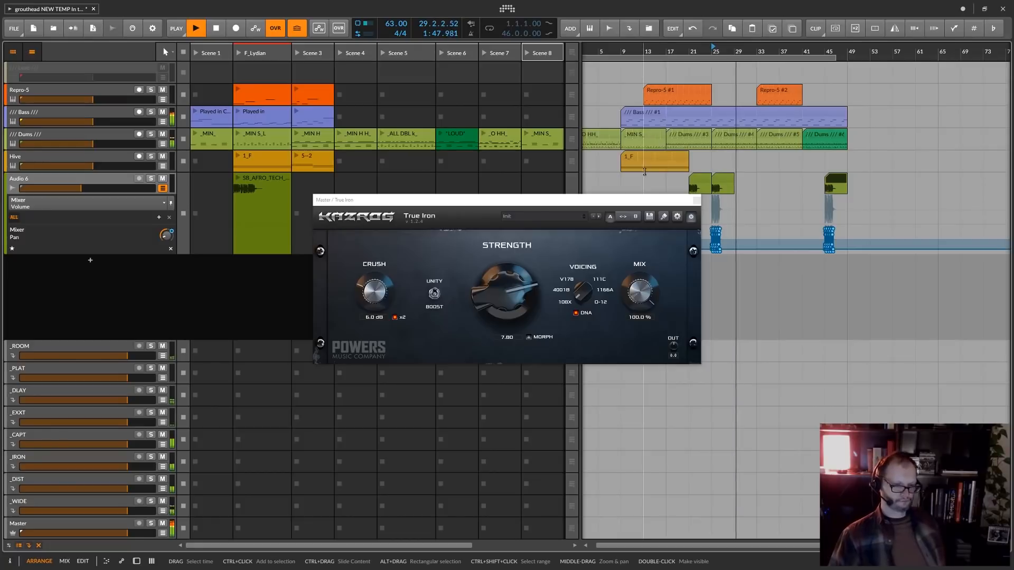
Step: Move the True Iron window off the clips and close it, and hide Audio 6's automation lanes
left_click_drag(618, 202, 827, 352)
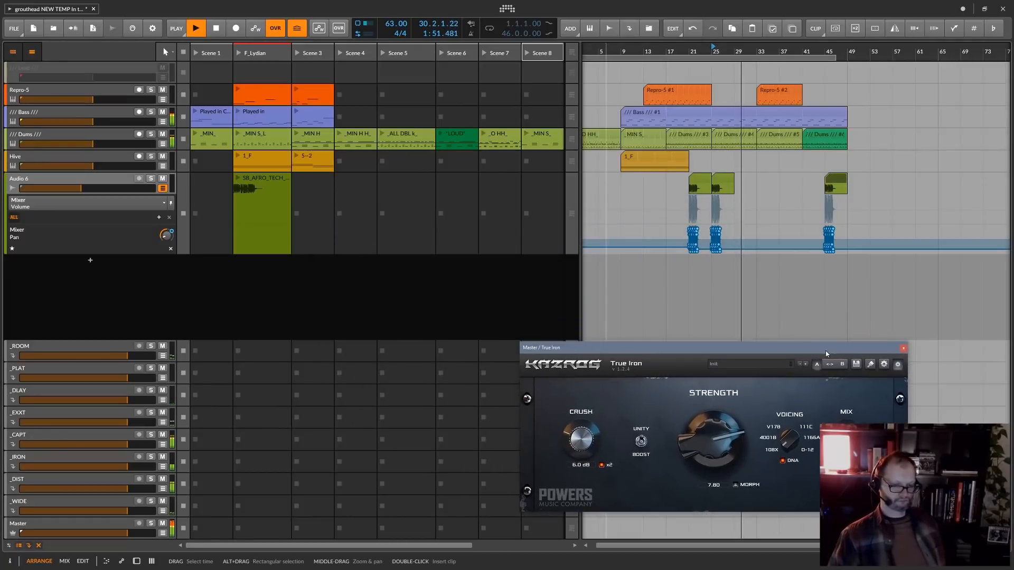
left_click(904, 349)
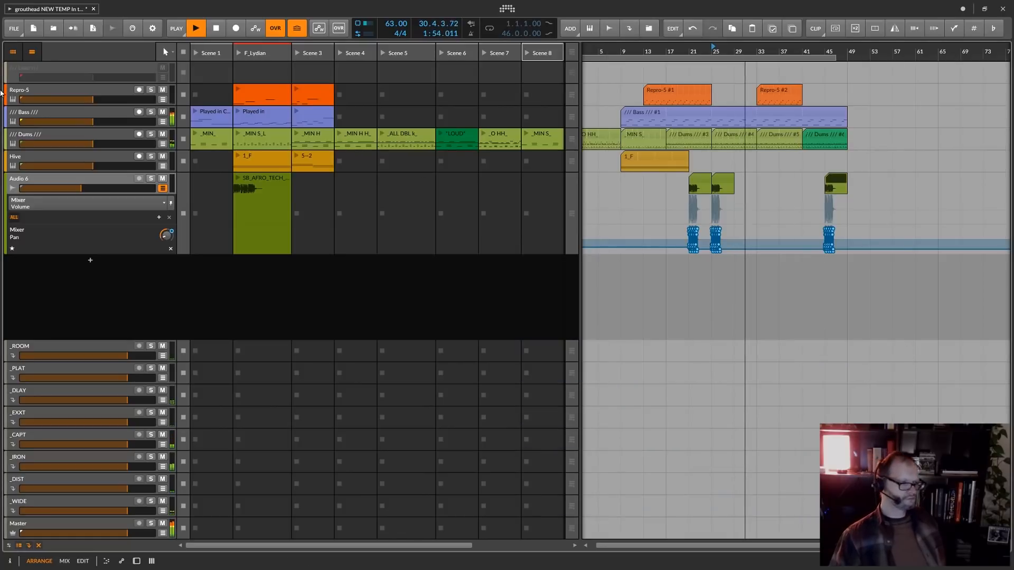
left_click(163, 188)
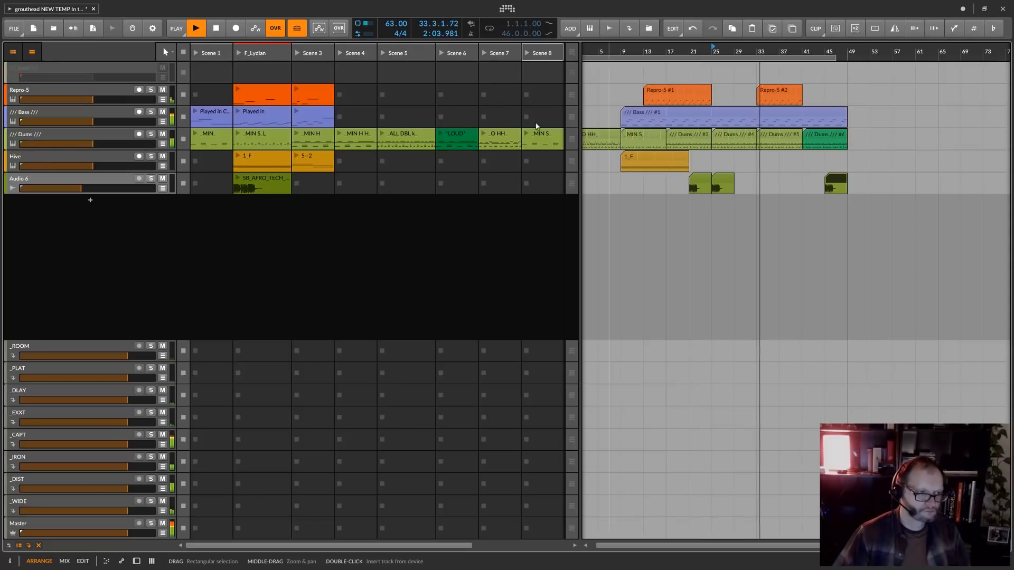
Step: Show the Repro-5 track's devices, view its Repro-5 and Scheps Omni Channel windows side by side, and close both
left_click(61, 98)
key("d")
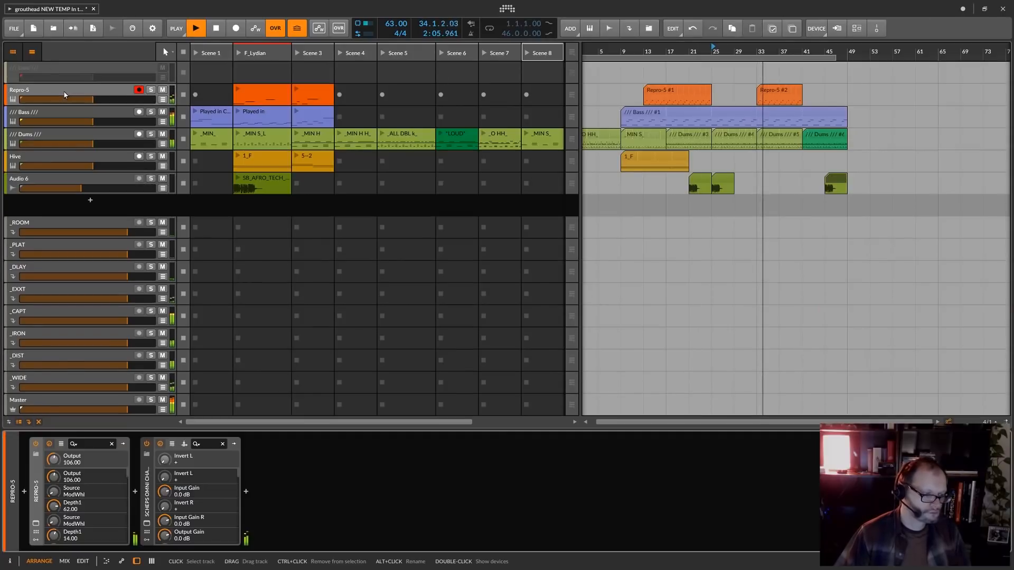
left_click(39, 526)
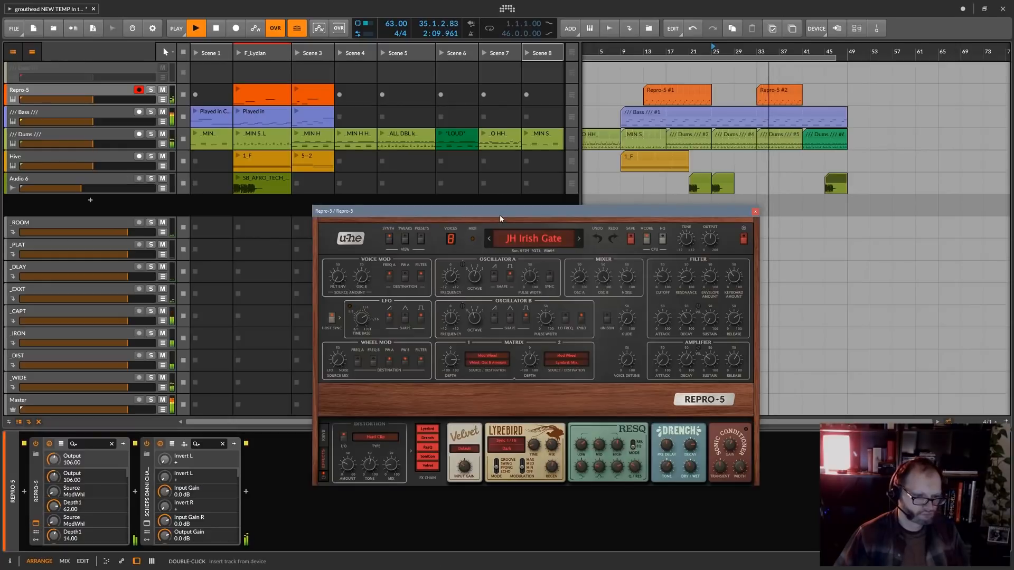
left_click_drag(500, 215, 233, 115)
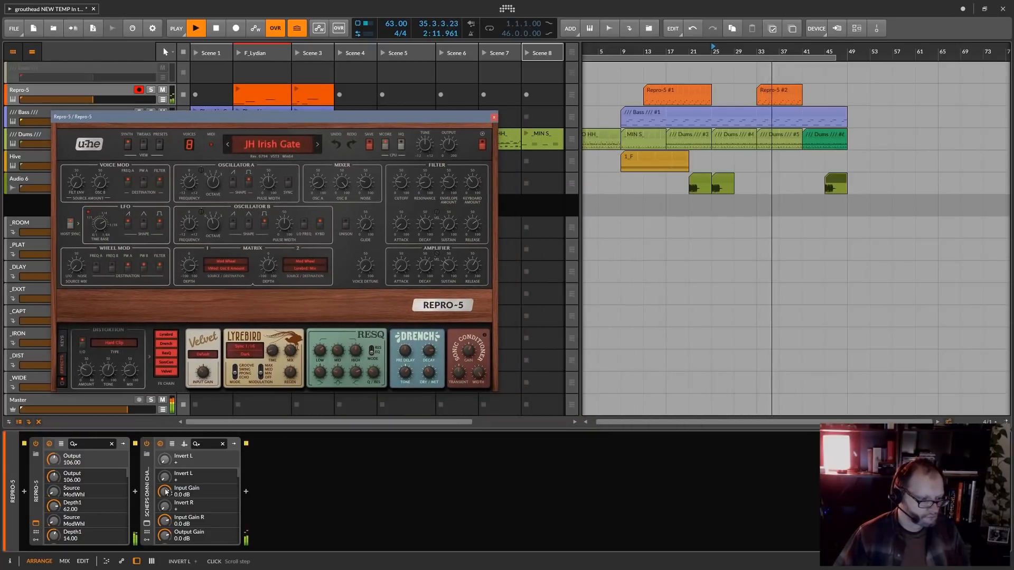
left_click(147, 525)
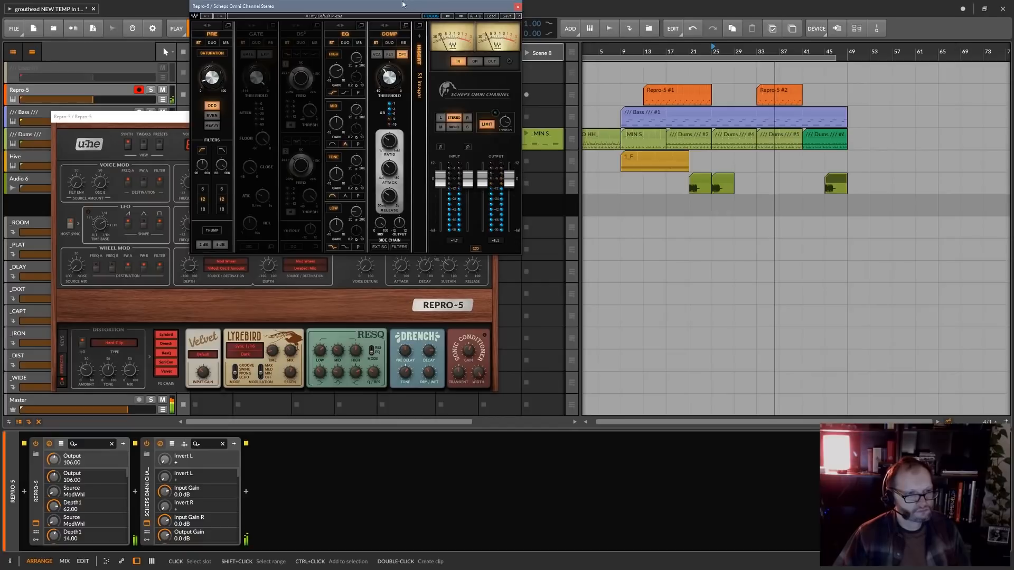
left_click_drag(399, 3, 734, 131)
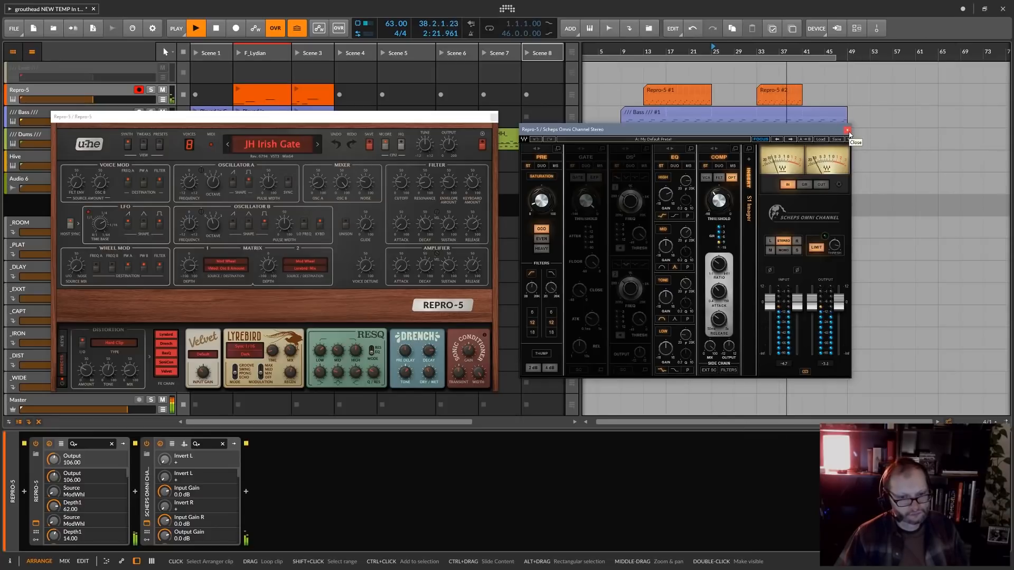
left_click(847, 131)
left_click(494, 119)
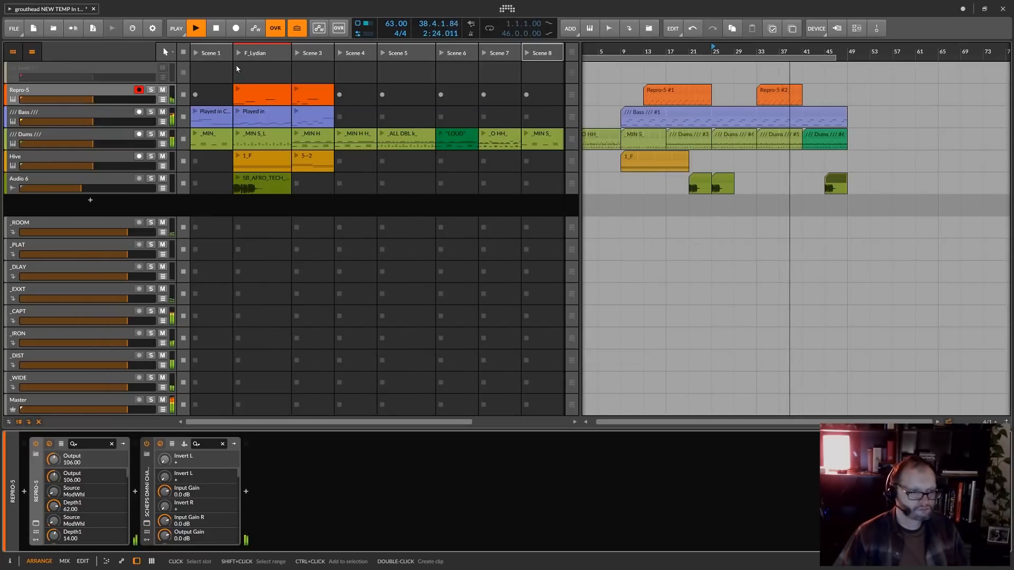
Step: Open the Bass track's The Legend and Scheps Omni Channel plug-in windows and place them side by side for viewing
left_click(76, 112)
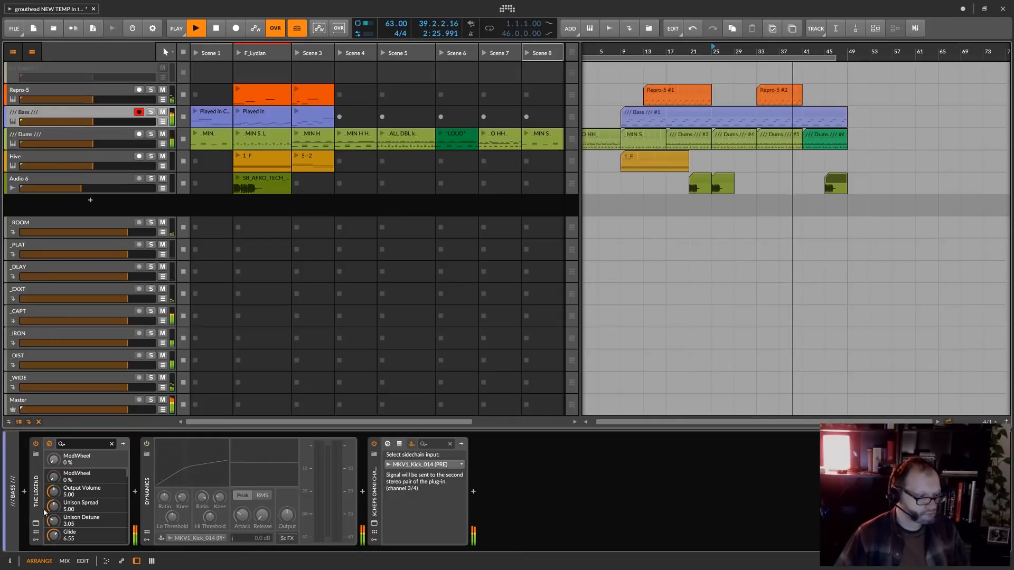
left_click(37, 524)
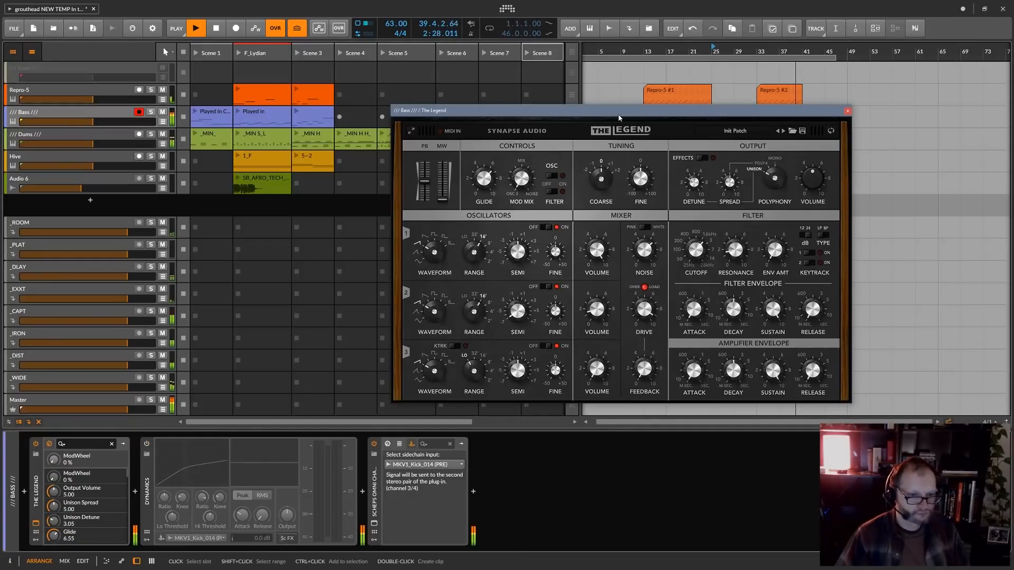
left_click_drag(620, 117, 306, 94)
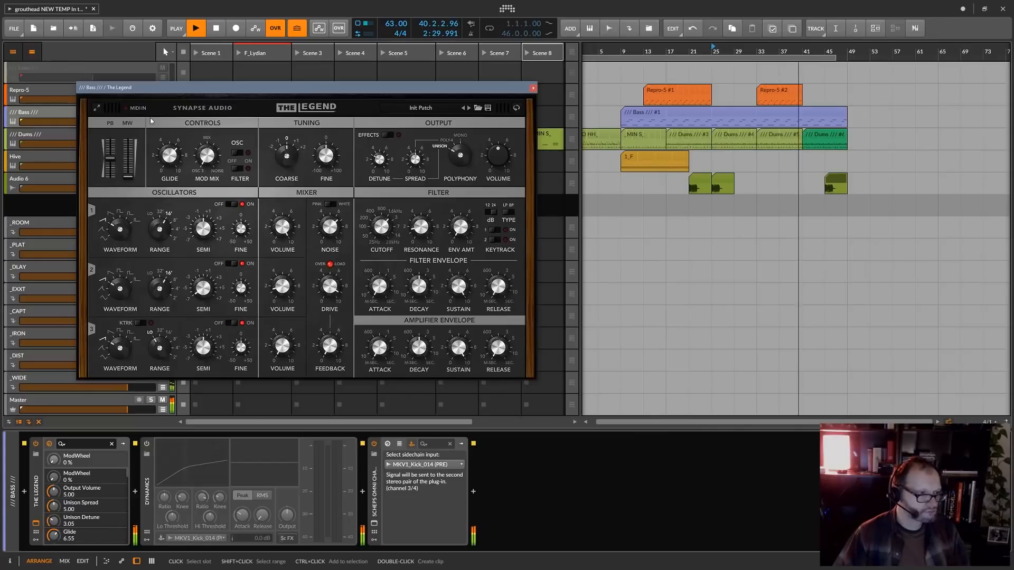
left_click(97, 109)
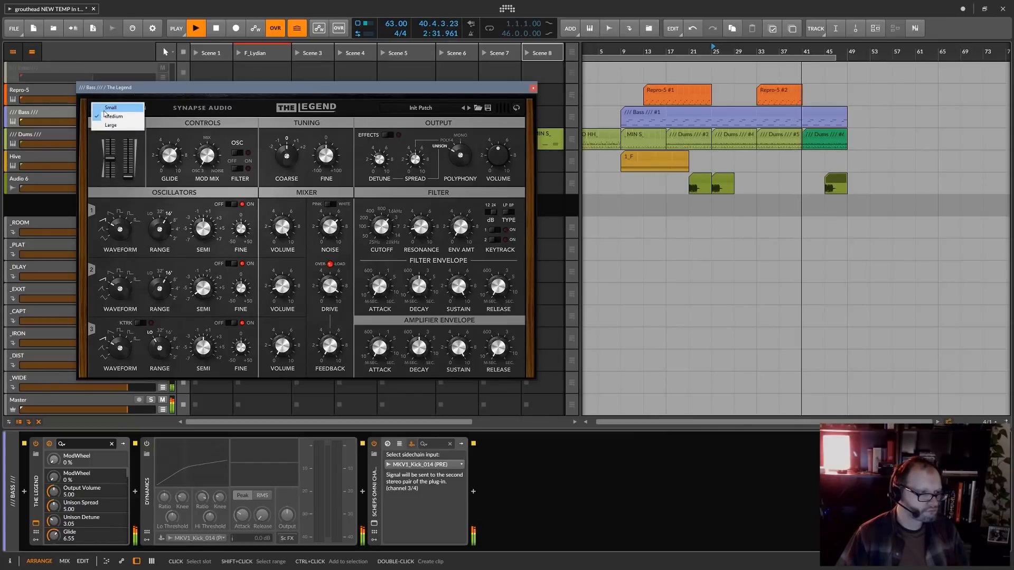
left_click(410, 516)
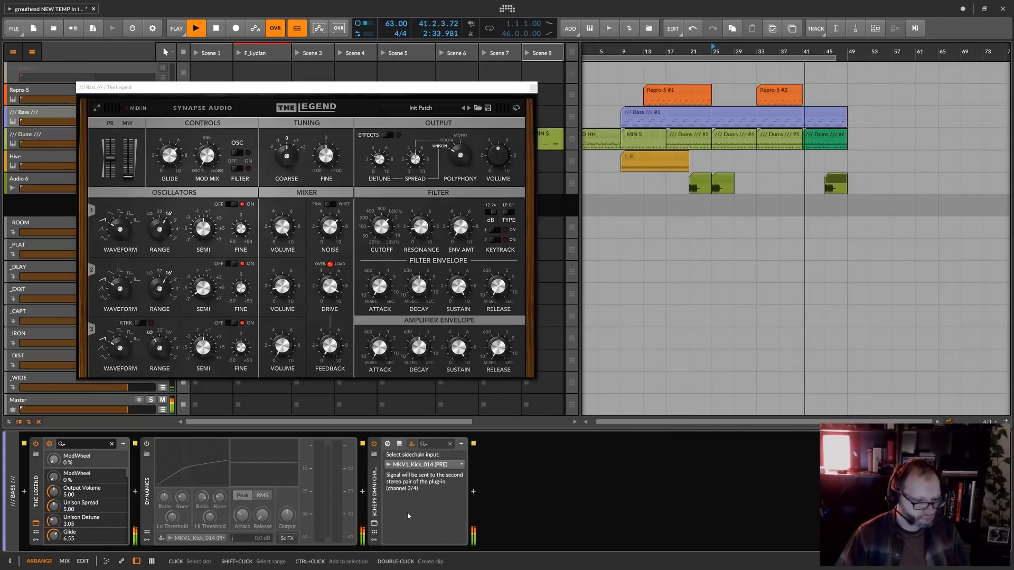
left_click(375, 525)
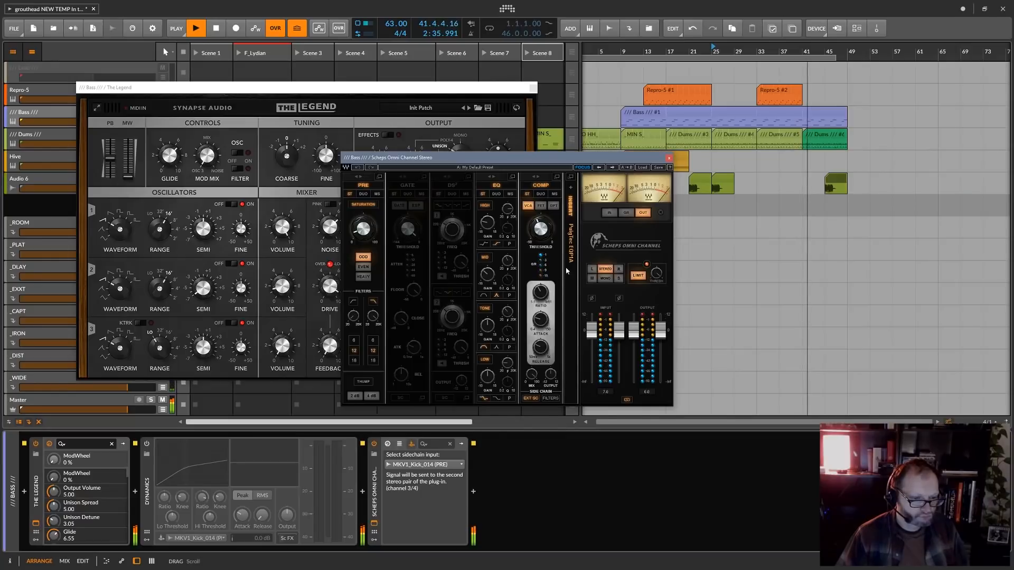
left_click_drag(539, 161, 764, 105)
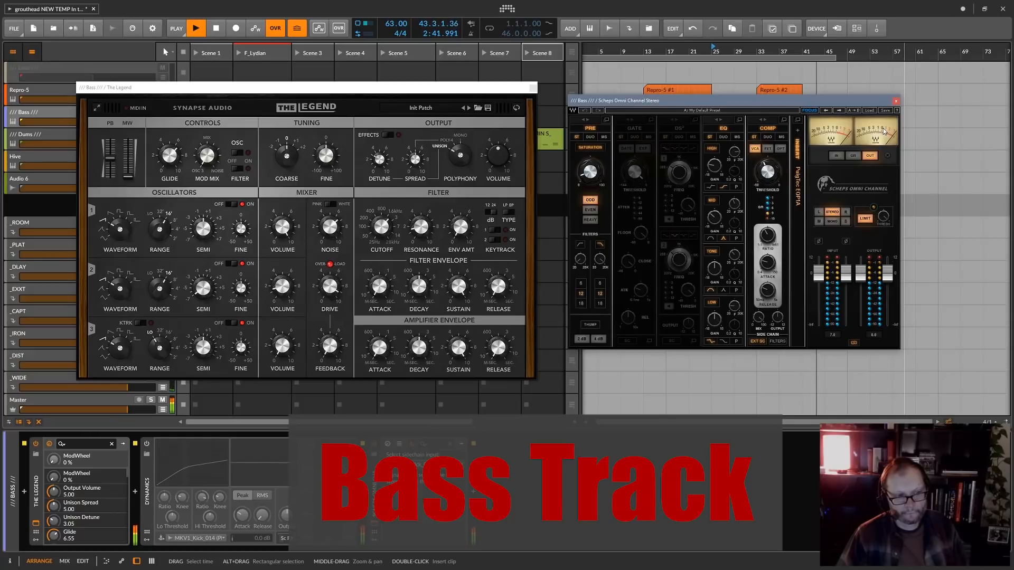
Step: Close both Bass plug-in windows and show the Dums track's Drum Machine with the Sampler of its MKV1 kick pad
left_click(896, 101)
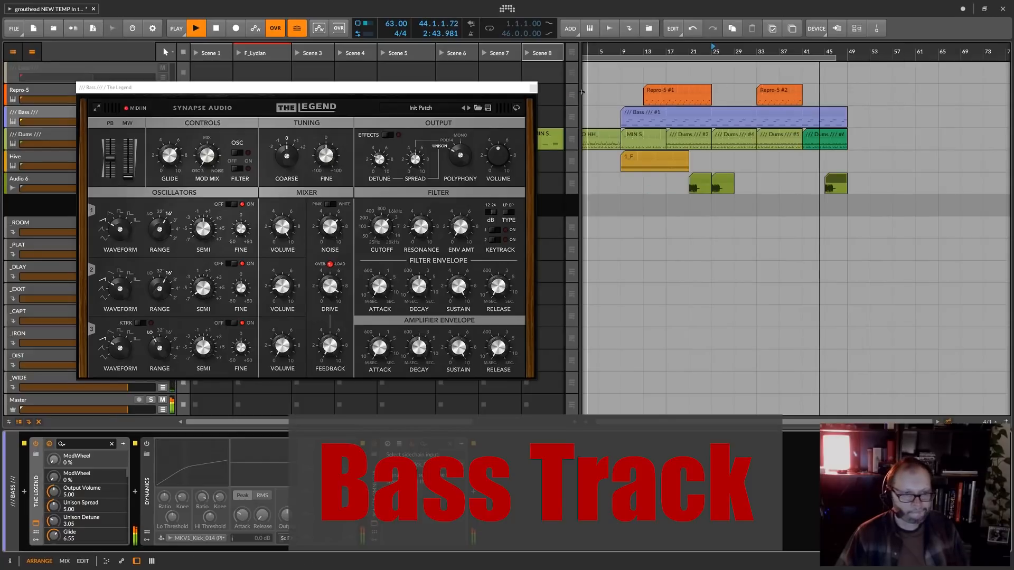
left_click(533, 87)
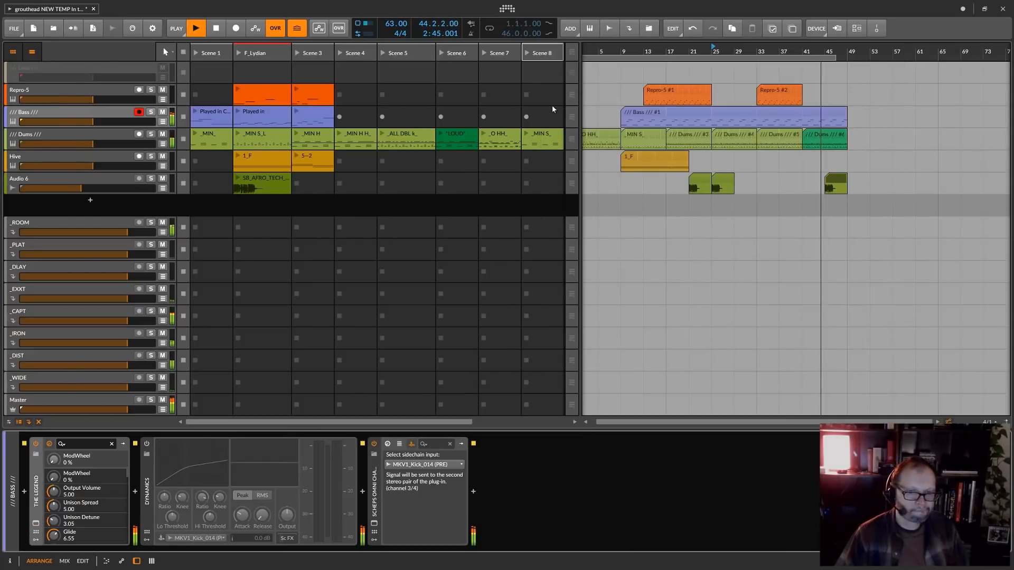
left_click(40, 138)
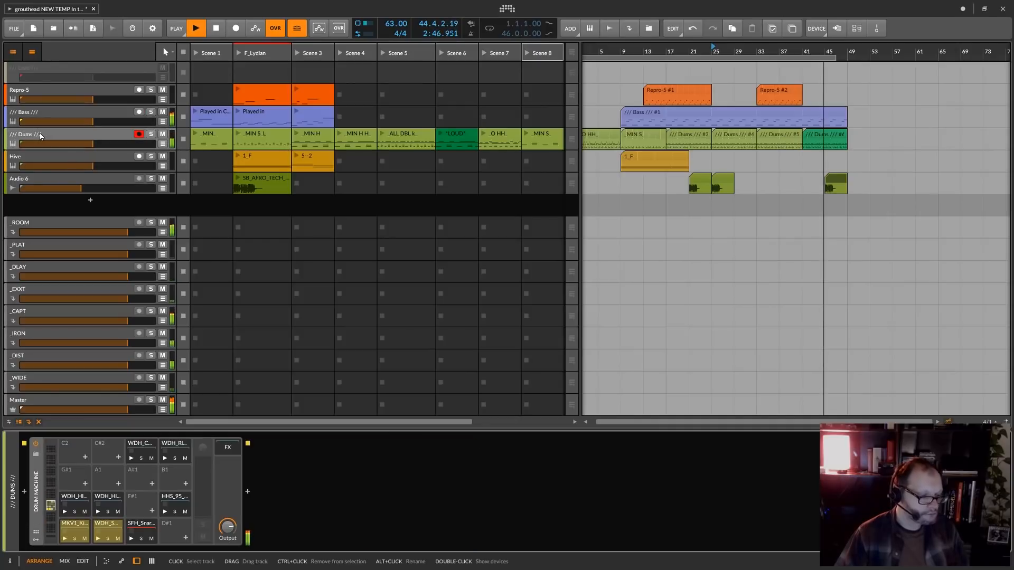
left_click(82, 525)
left_click(82, 525)
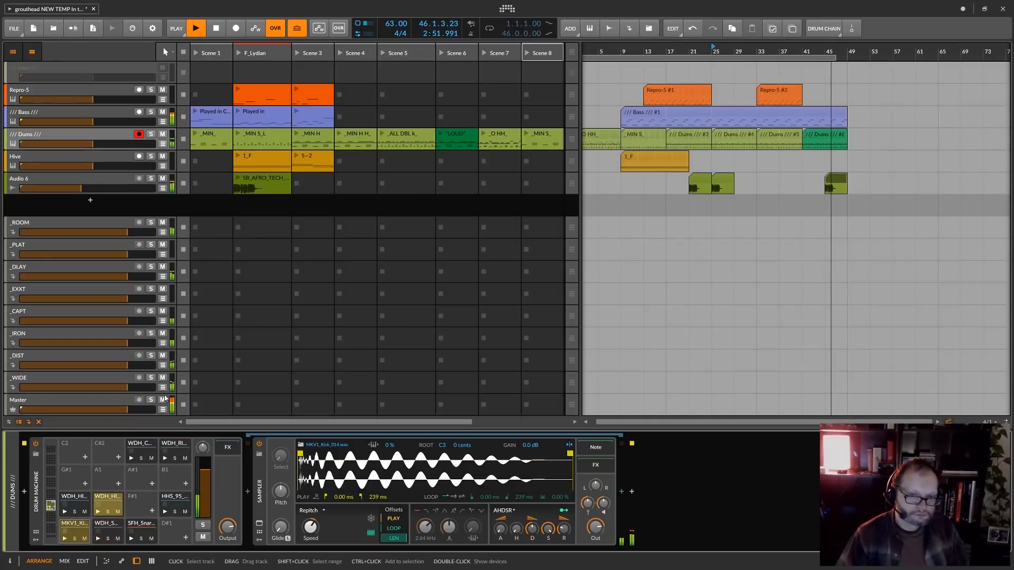
Step: Open the Hive track's Hive, Synth Warmer and Scheps Omni Channel windows, arrange them without overlap, and restart playback from bar 1
left_click(78, 156)
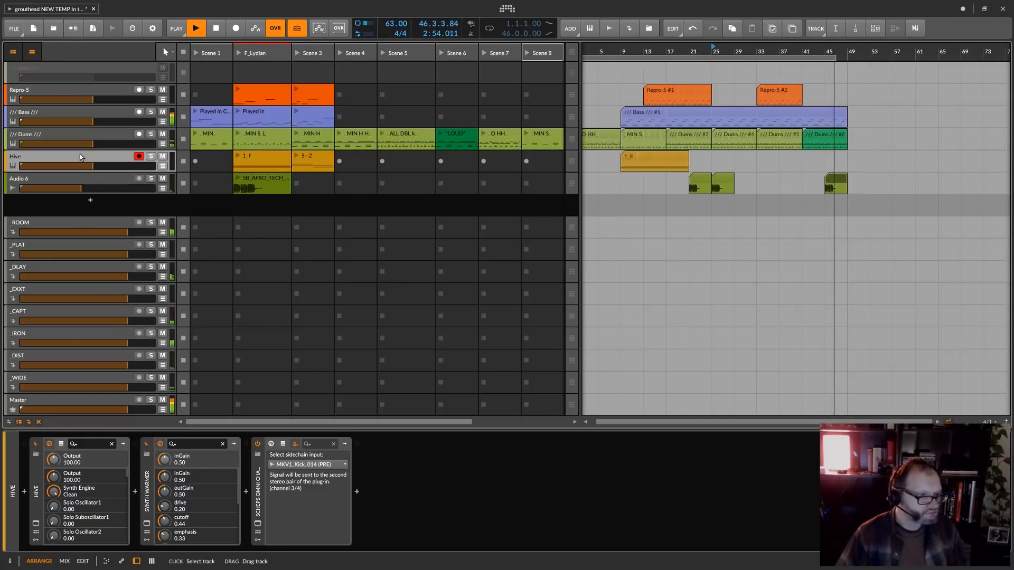
left_click(36, 524)
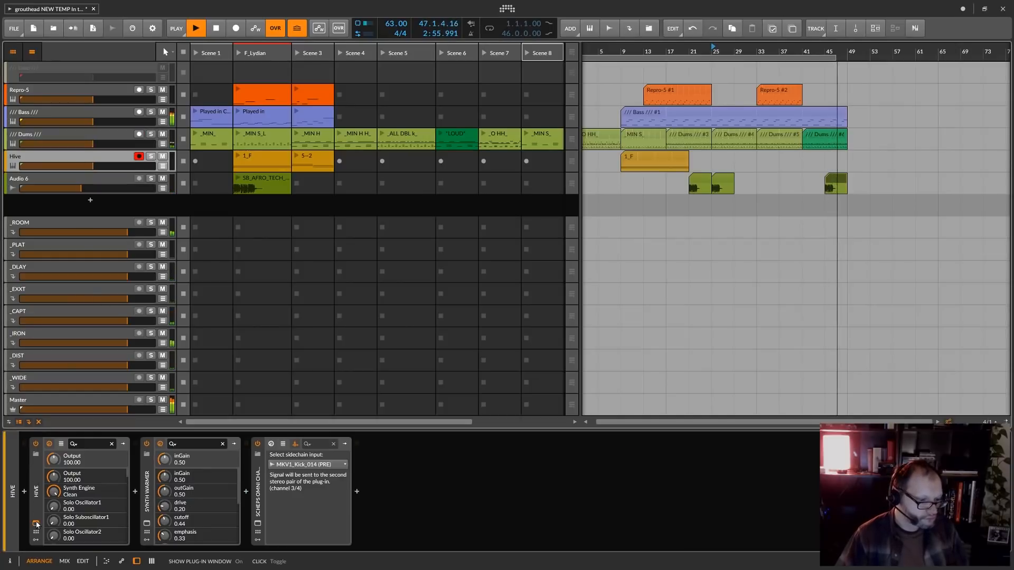
left_click_drag(481, 77, 135, 81)
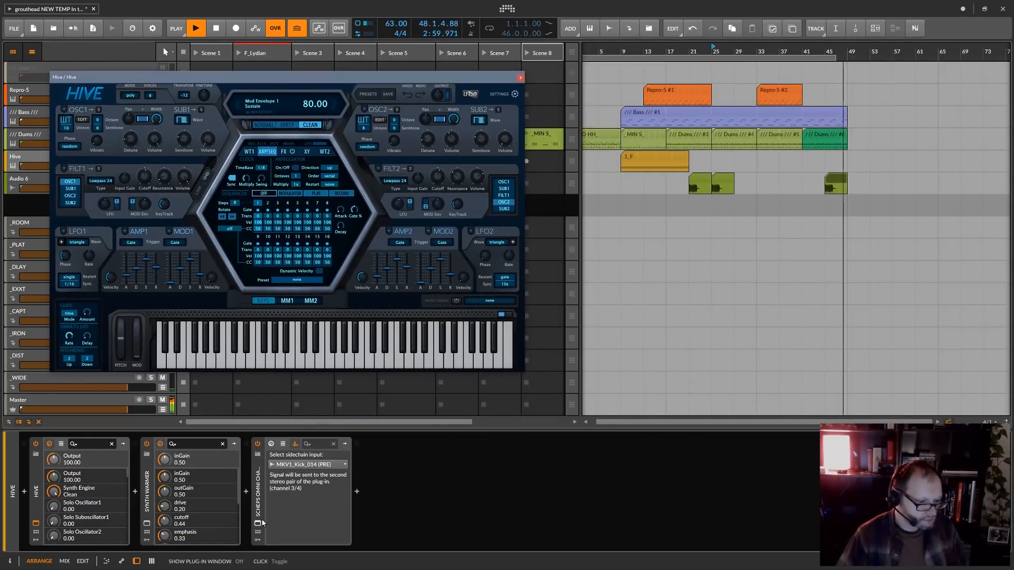
left_click(147, 524)
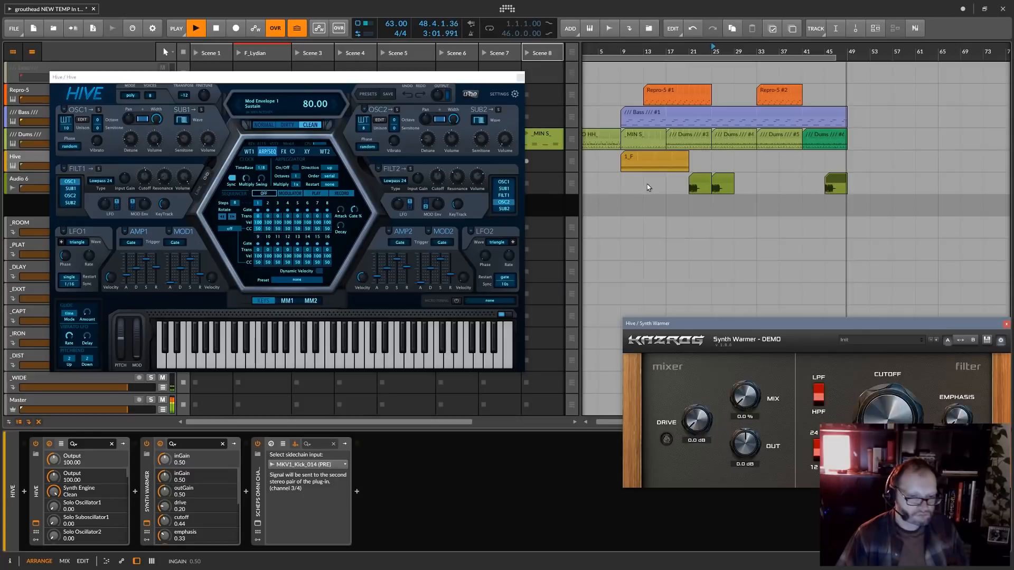
left_click_drag(678, 324, 621, 86)
left_click(201, 31)
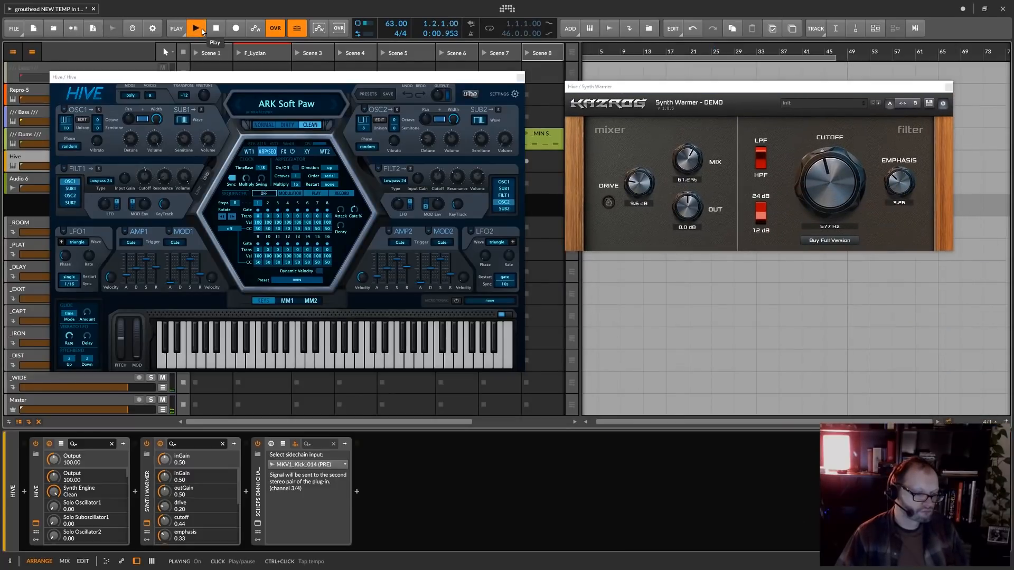
left_click(258, 525)
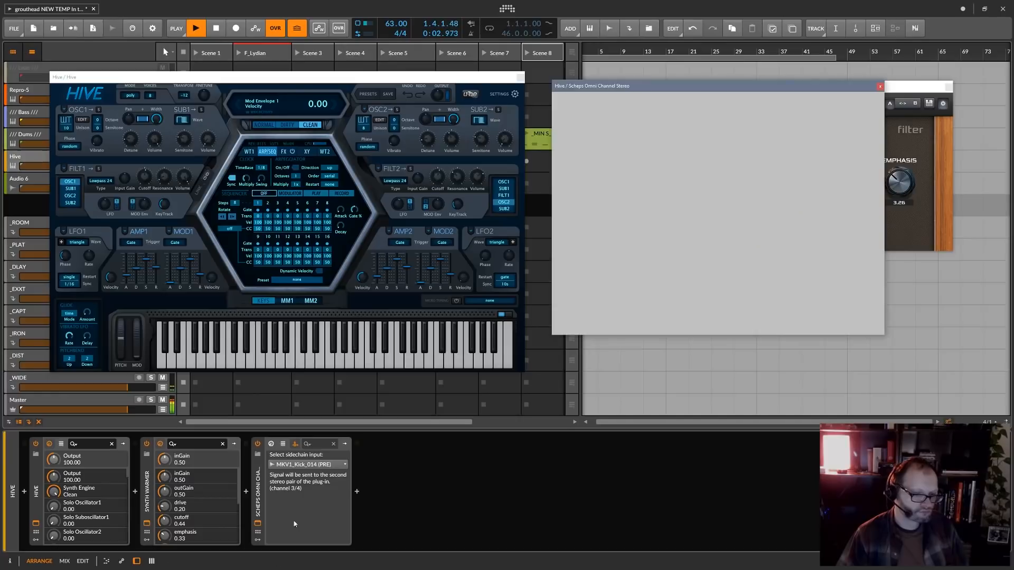
left_click_drag(651, 97, 702, 302)
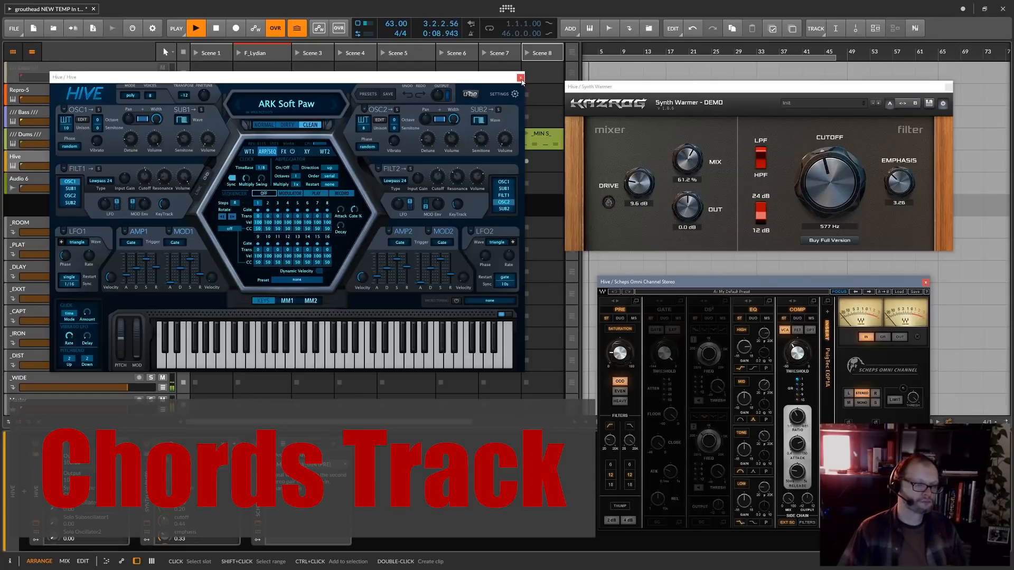
Step: Close the Hive track's three plug-in windows and show the Dums track's devices again
left_click(521, 77)
left_click(944, 88)
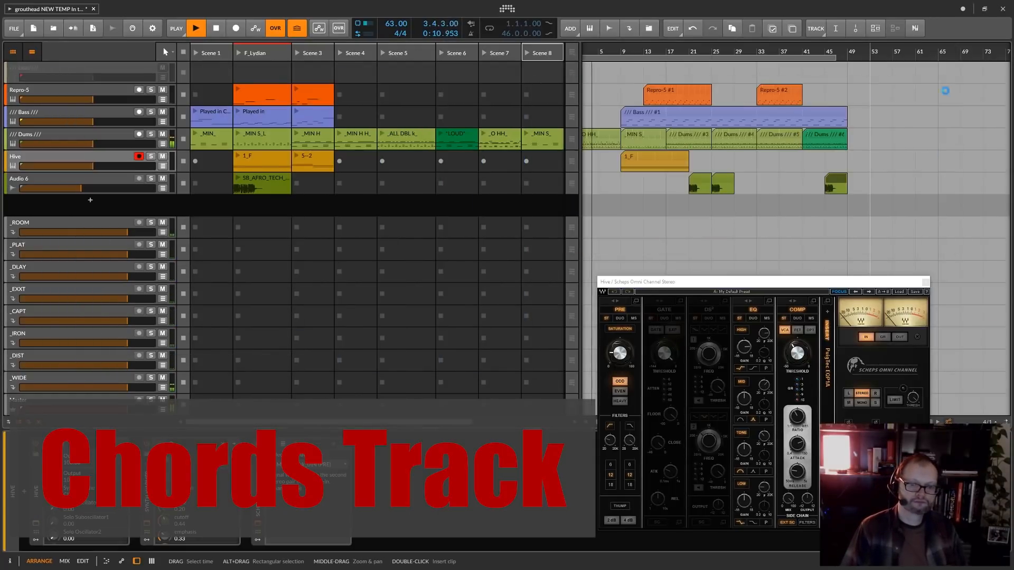
left_click(926, 282)
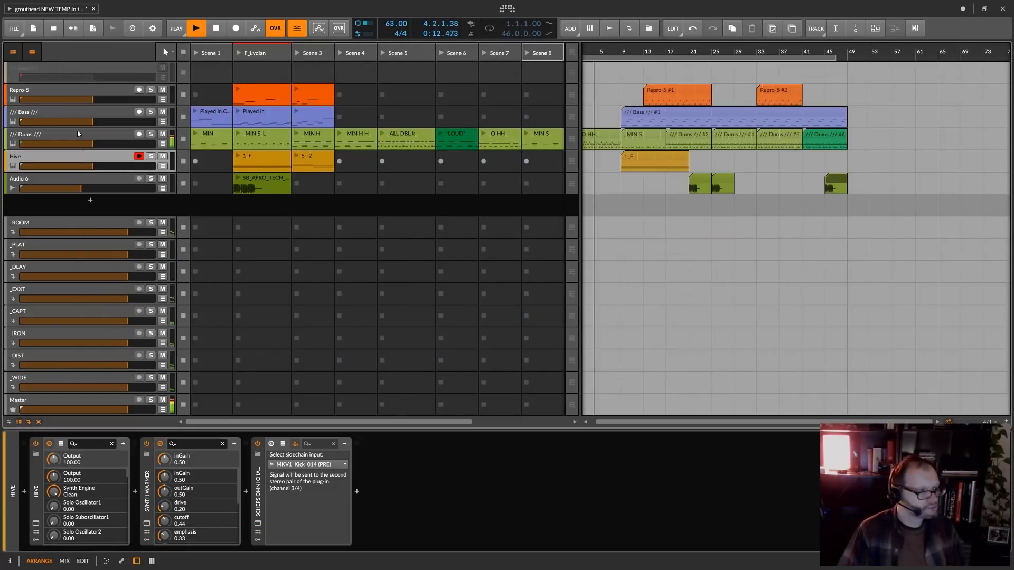
left_click(33, 133)
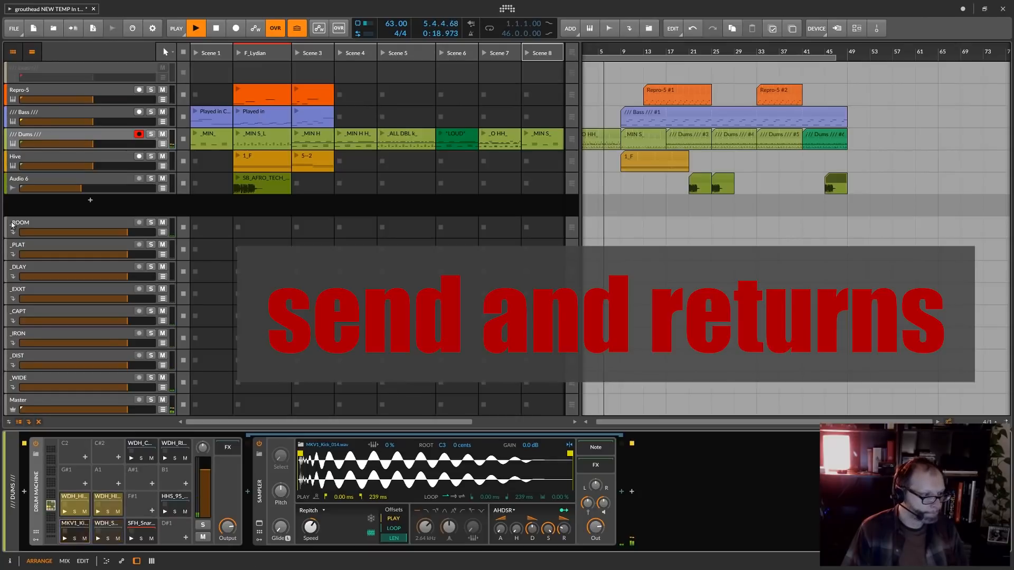
Step: Open the _ROOM track's ValhallaRoom and the _PLAT track's Little Plate windows and place them side by side
left_click(32, 224)
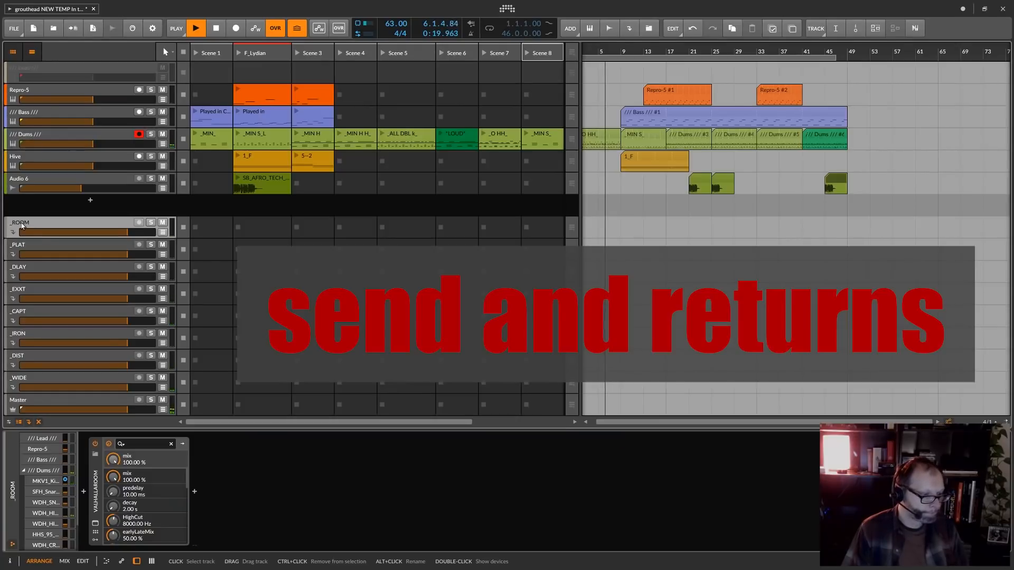
left_click(95, 524)
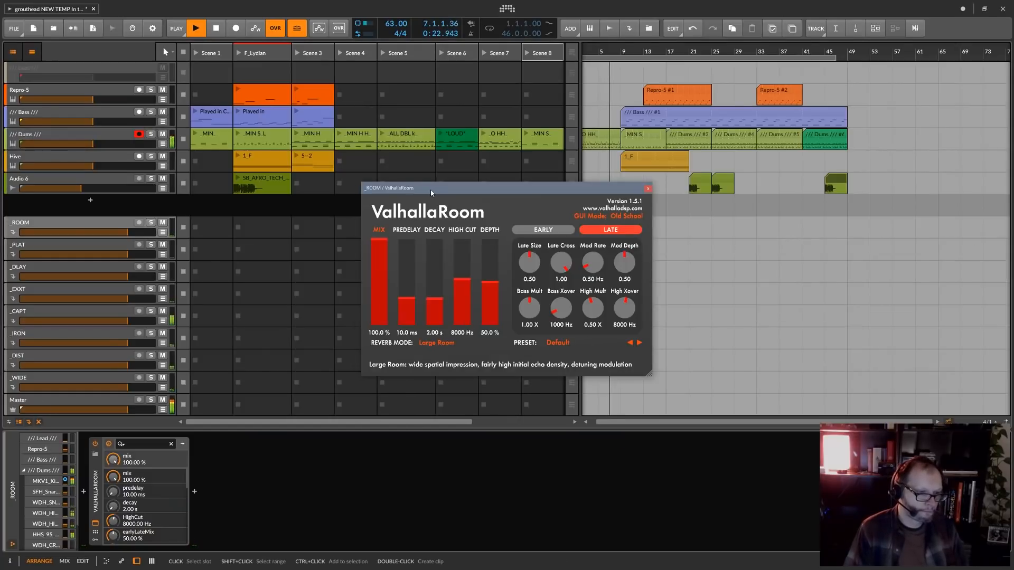
left_click_drag(430, 189, 141, 52)
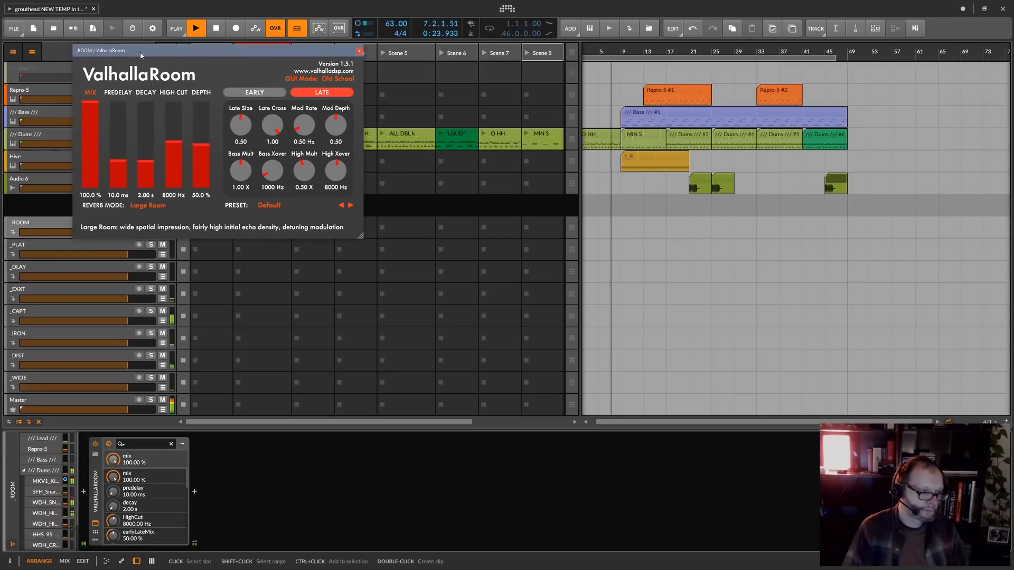
left_click(30, 244)
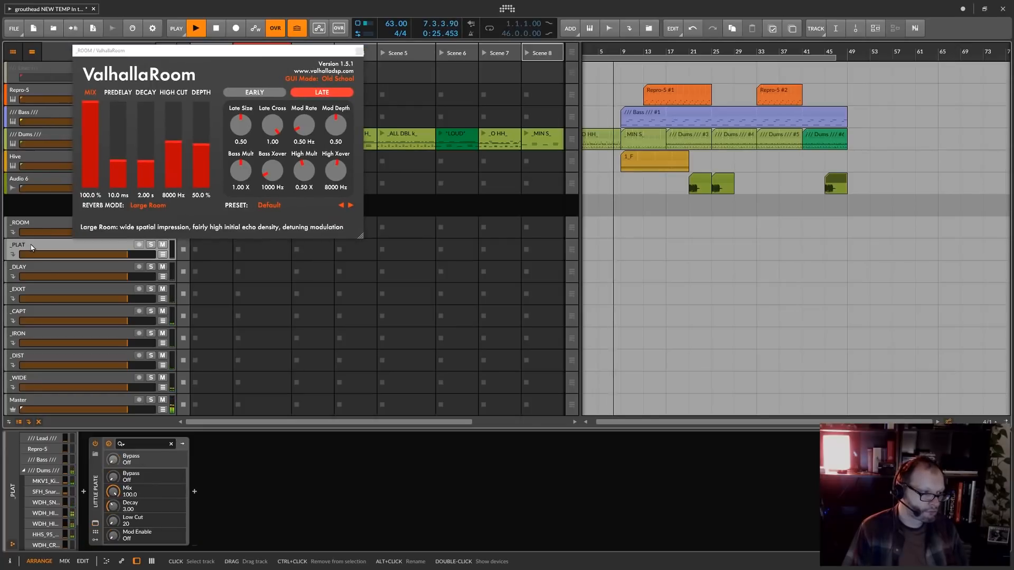
left_click(96, 525)
left_click_drag(421, 228, 456, 52)
Step: Open the _DLAY track's ValhallaDelay and place it below Little Plate, and the _EXXT track's Aphex Vintage Exciter below ValhallaRoom
left_click(18, 272)
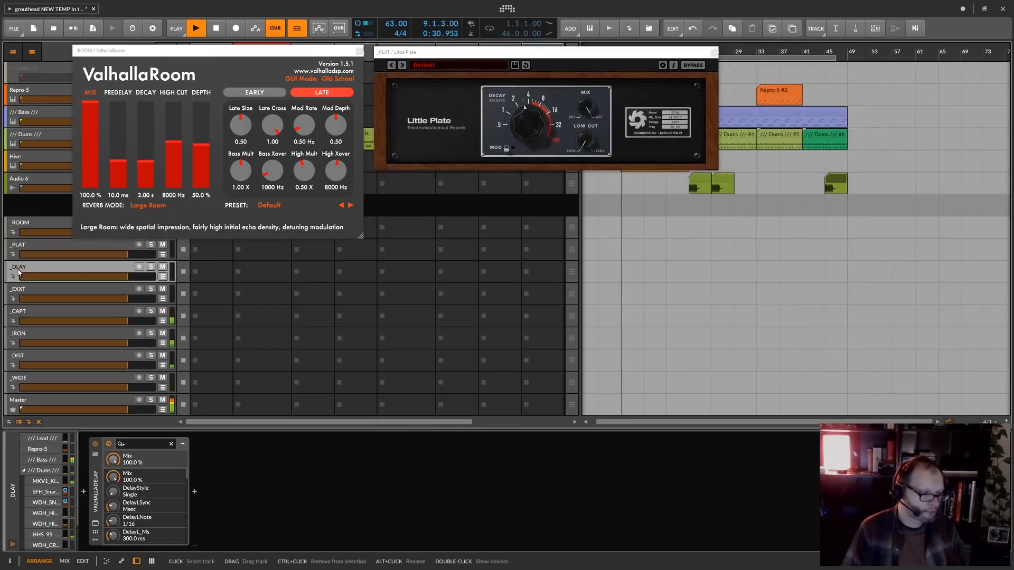
left_click(95, 524)
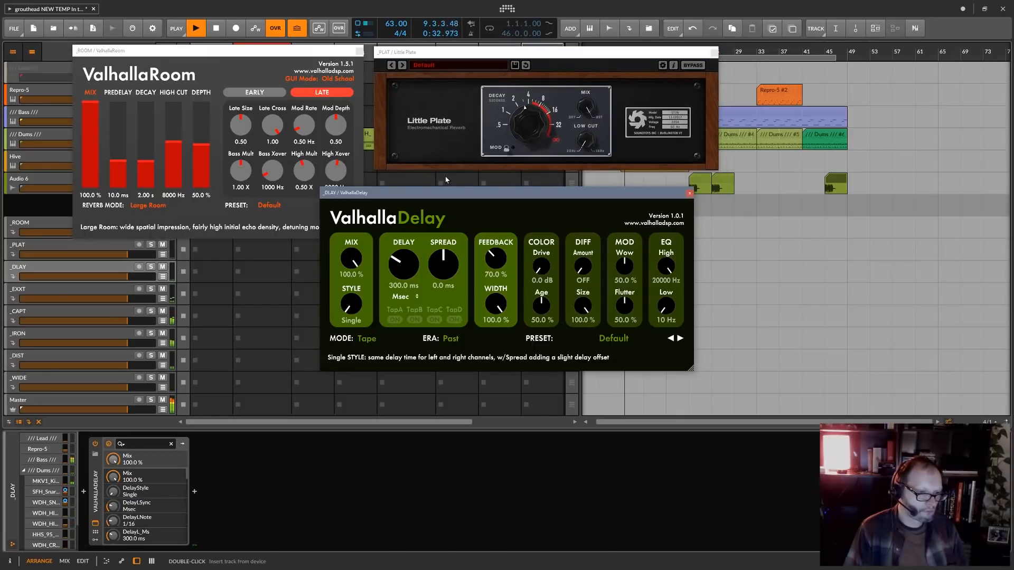
left_click_drag(445, 193, 498, 183)
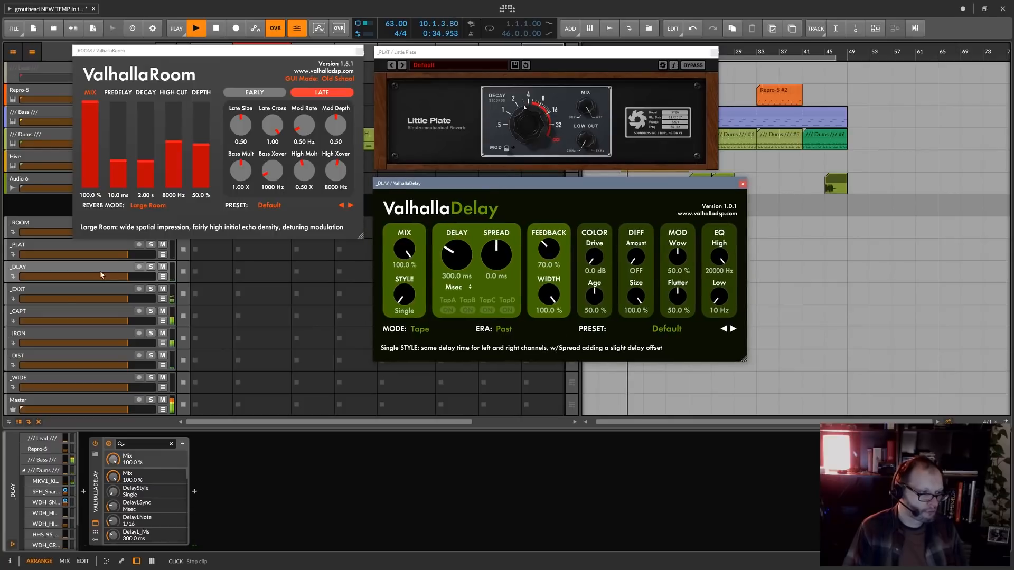
left_click(64, 292)
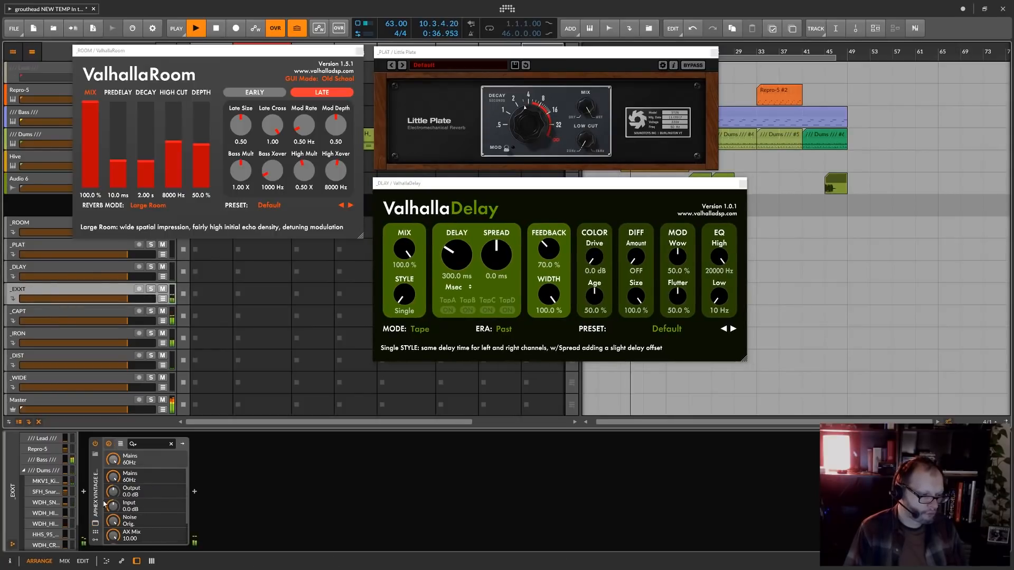
left_click(95, 523)
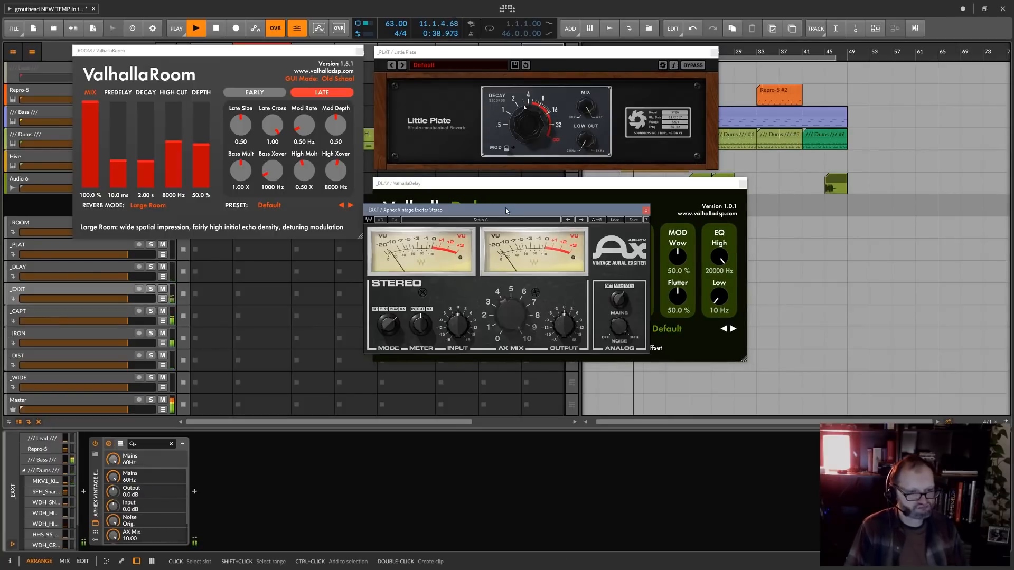
left_click_drag(506, 207, 219, 247)
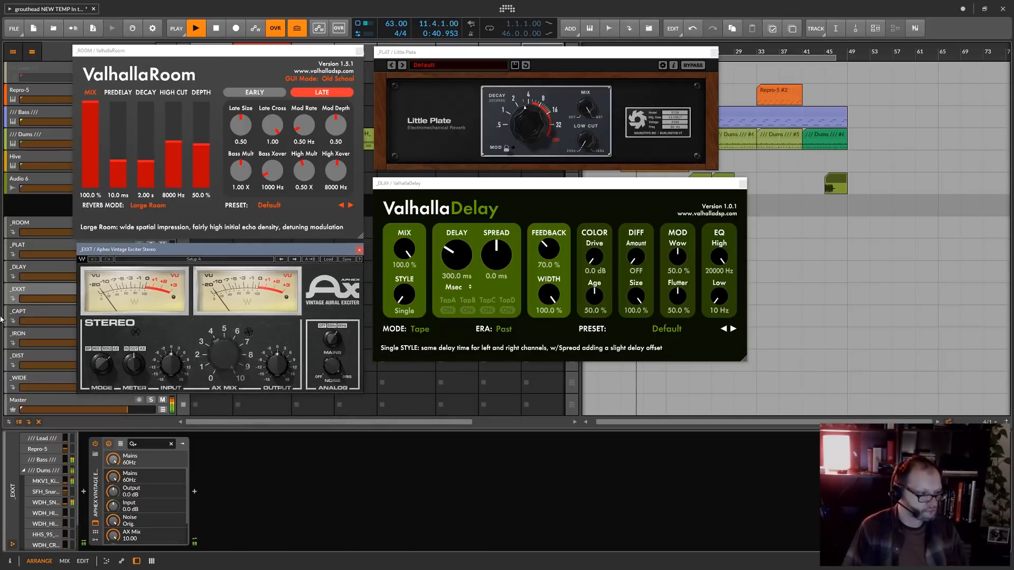
Step: Open the _CAPT track's Decapitator and place it beside Little Plate, and the _IRON track's True Iron below ValhallaDelay
left_click(30, 312)
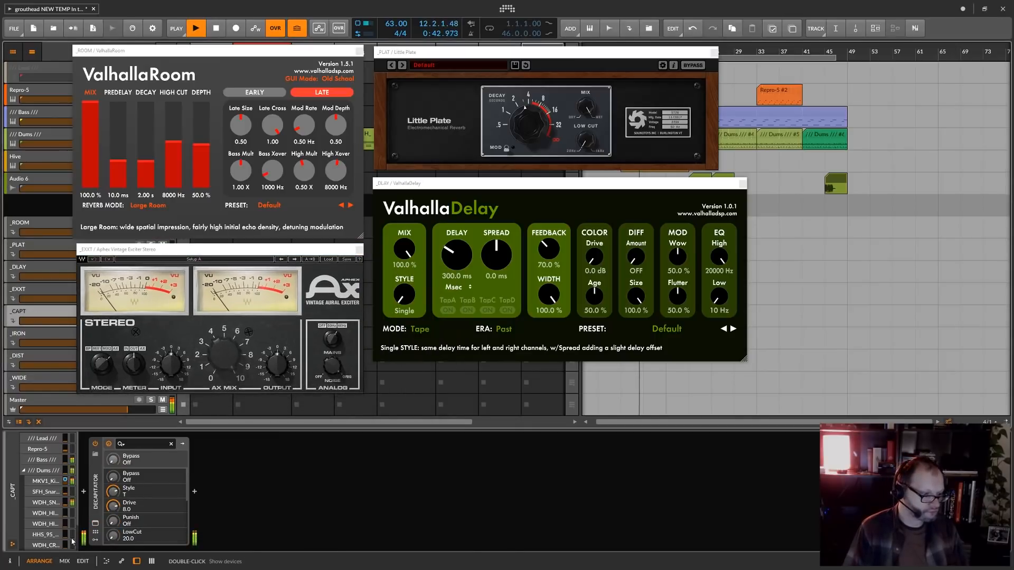
left_click(96, 524)
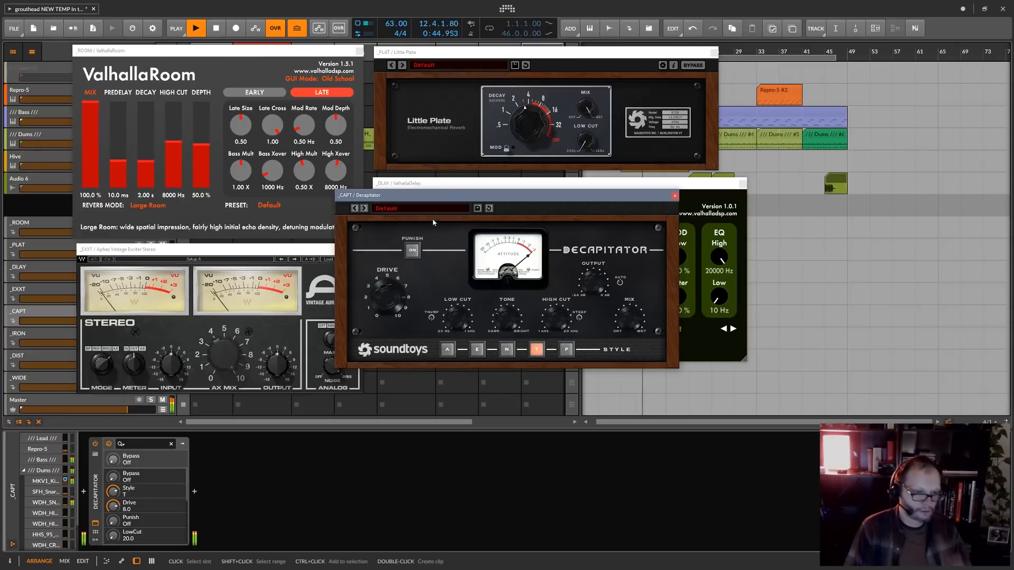
left_click_drag(455, 200, 817, 35)
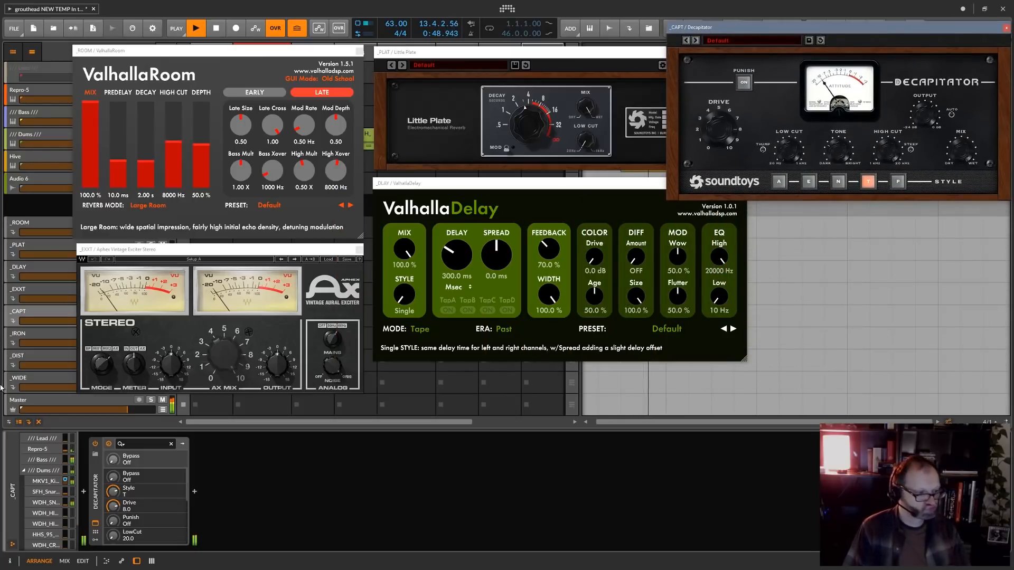
left_click(23, 337)
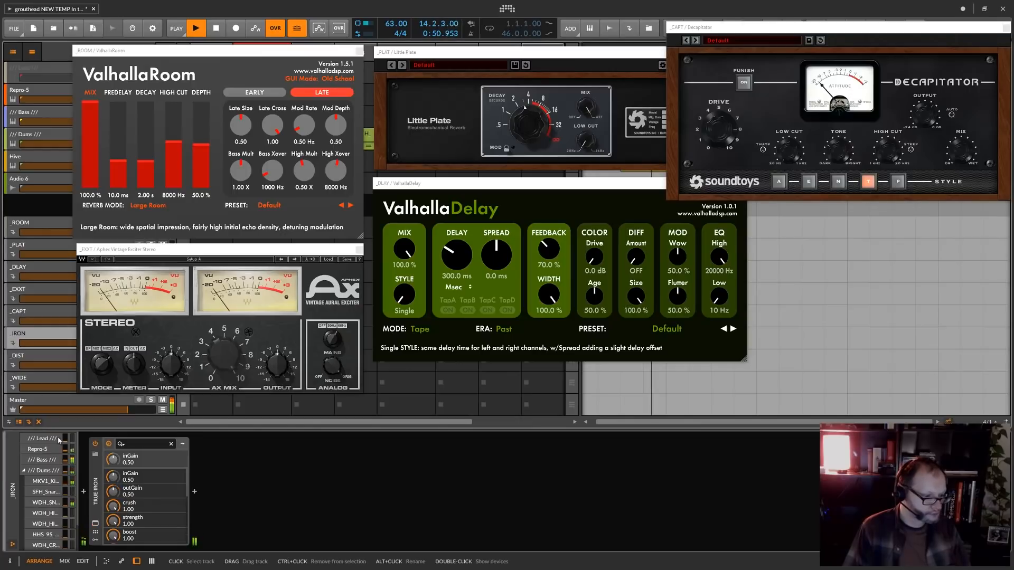
left_click(96, 522)
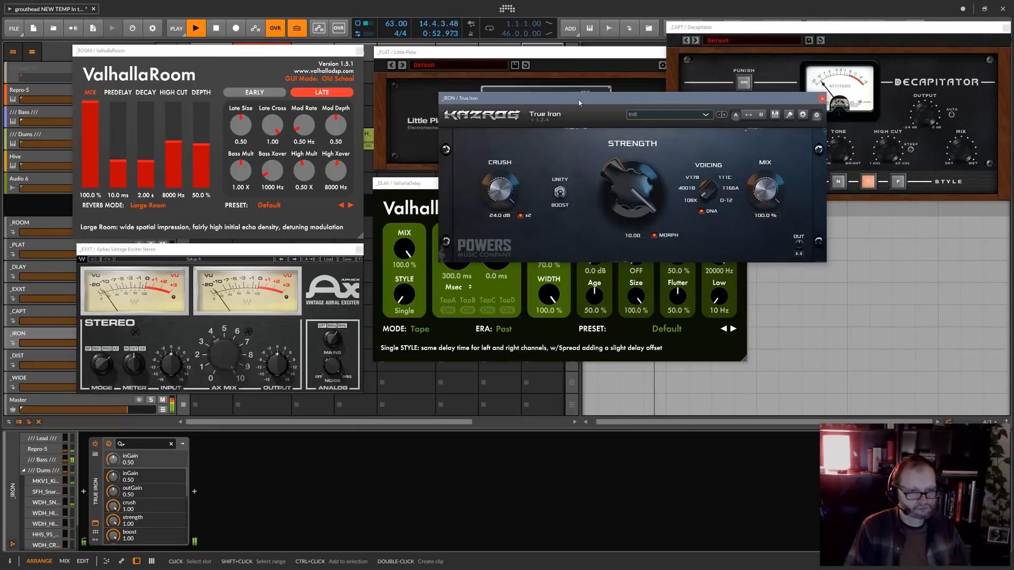
left_click_drag(579, 99, 514, 379)
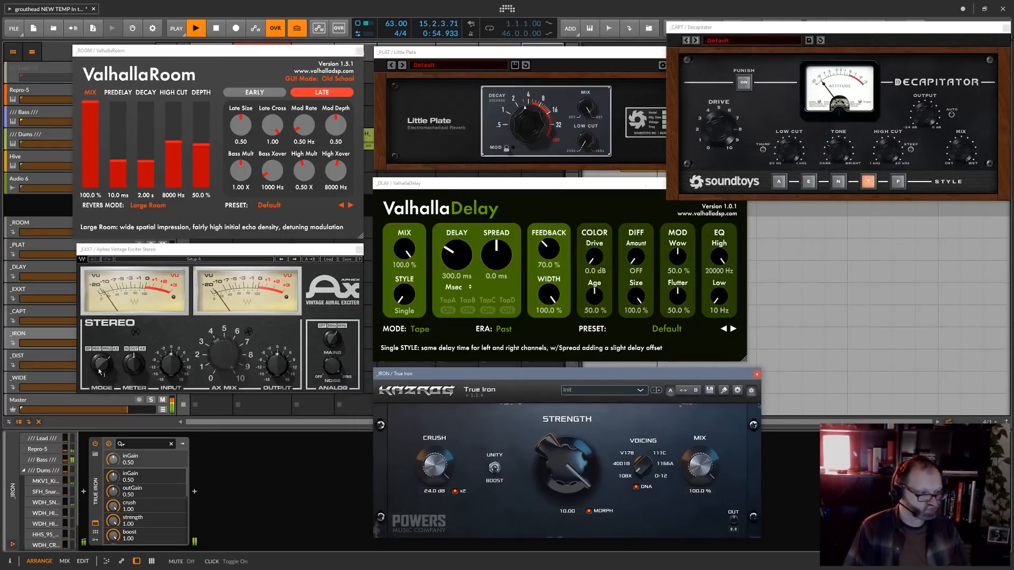
Step: Open the _DIST track's iZotope Trash 2 and the _WIDE track's S1 Imager, placing both below the _CAPT track's Decapitator
left_click(34, 356)
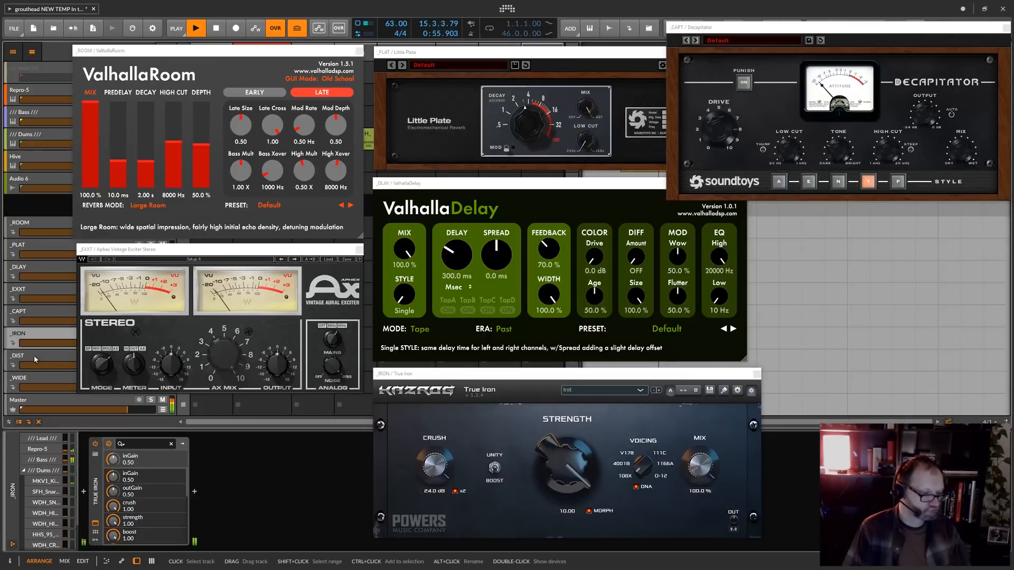
left_click(97, 525)
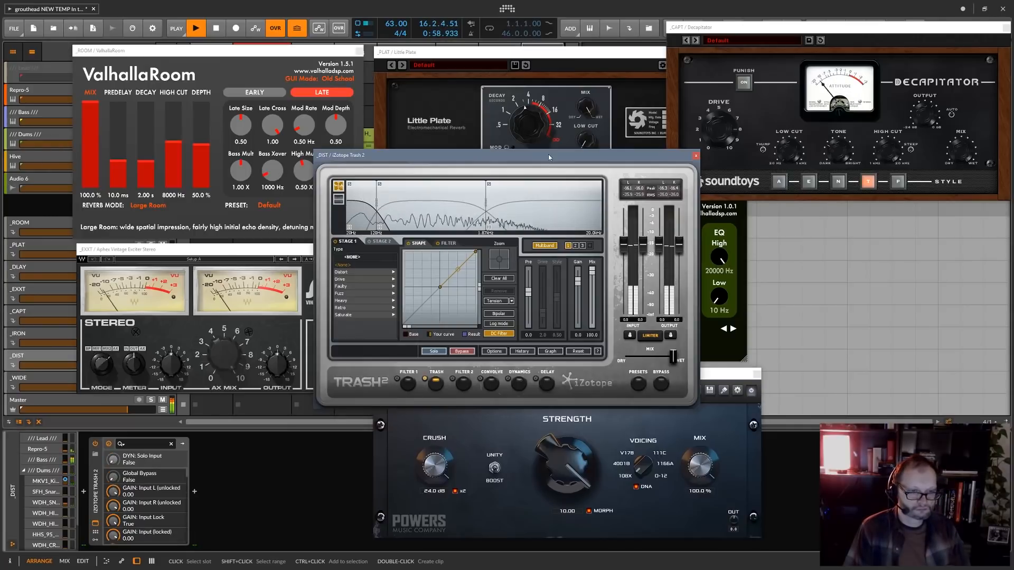
left_click_drag(548, 154, 886, 296)
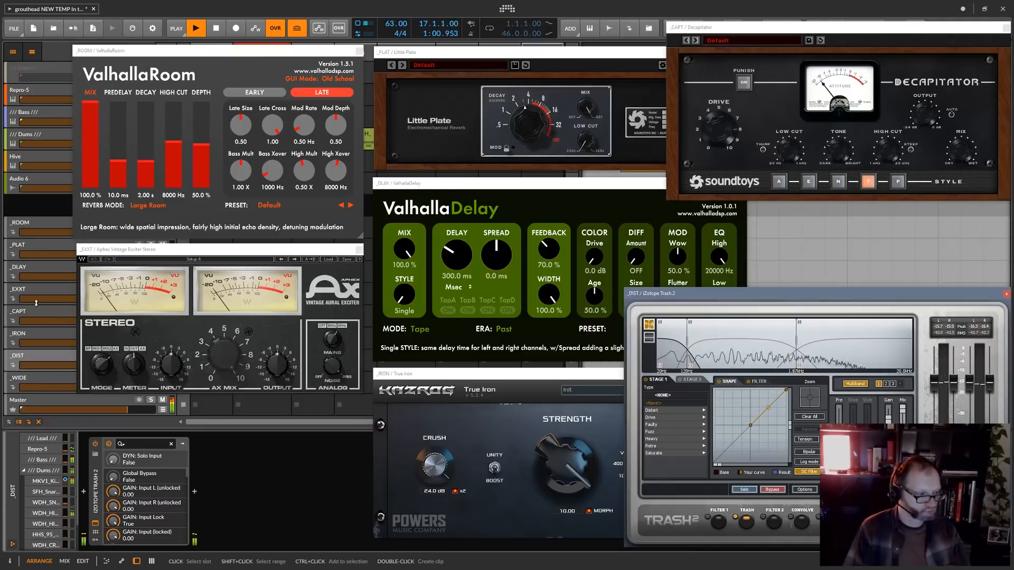
left_click(35, 378)
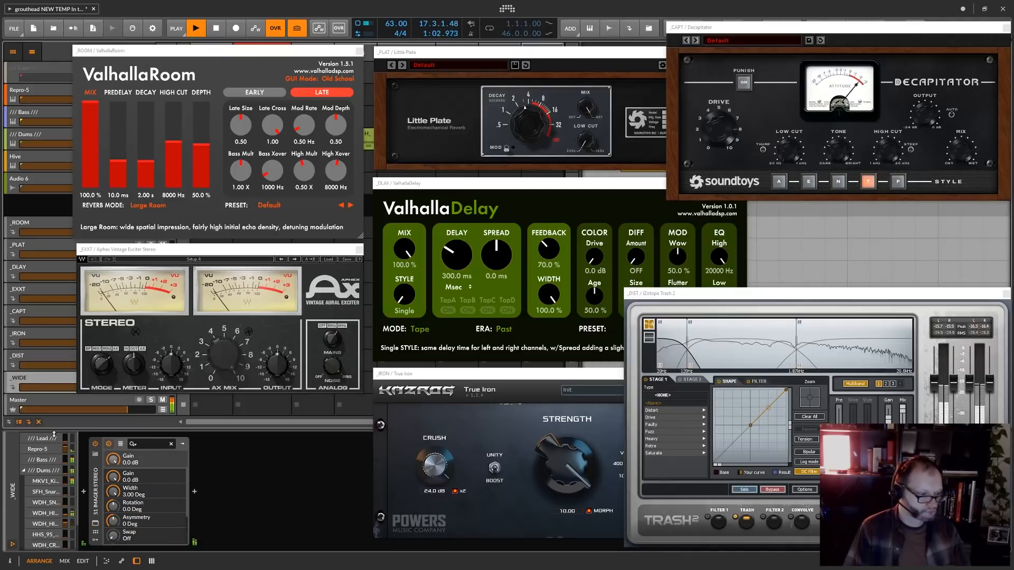
left_click(96, 525)
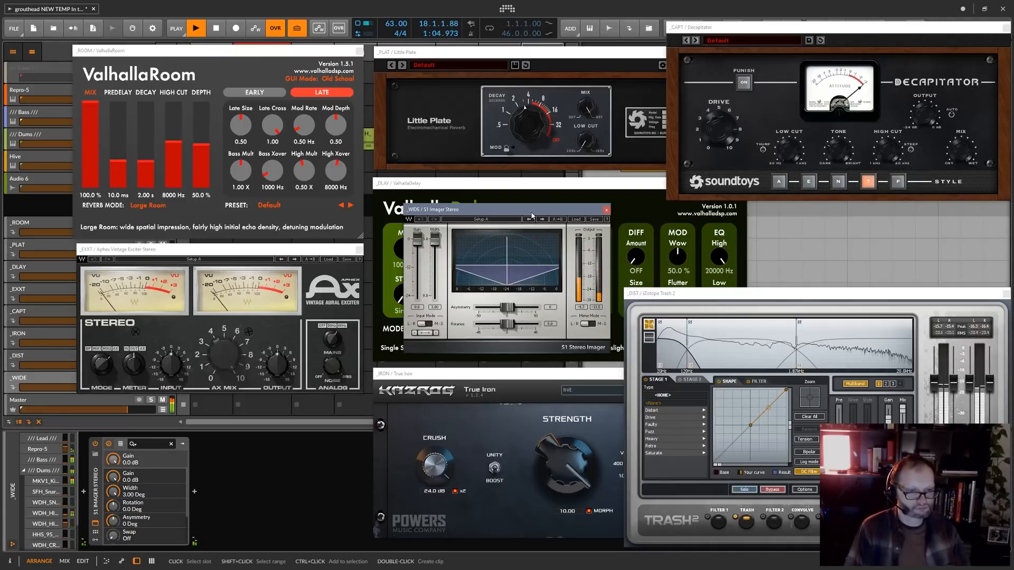
left_click_drag(532, 216, 897, 181)
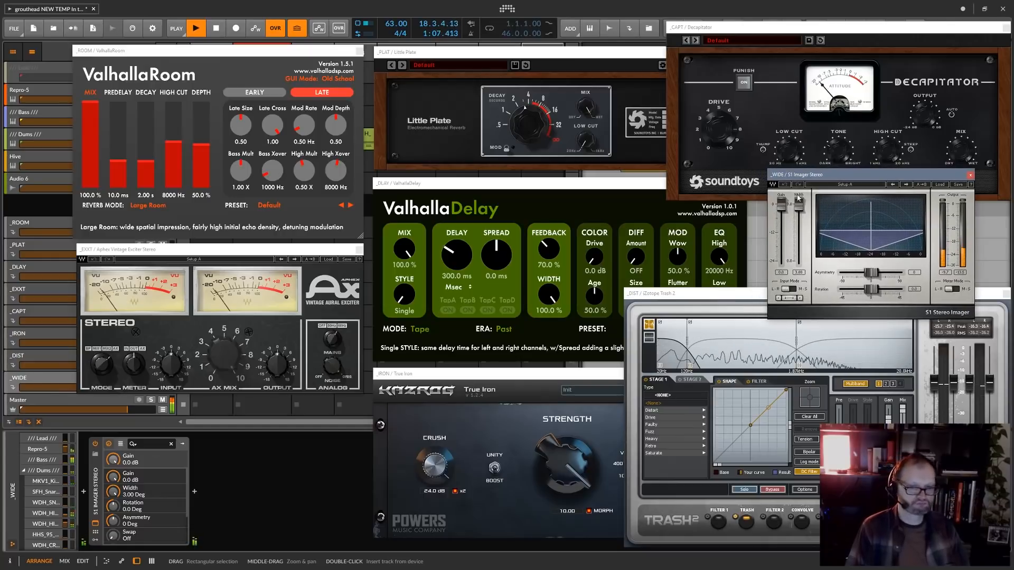
Step: Close all eight plug-in windows of the return tracks, from ValhallaRoom through True Iron
left_click(361, 50)
left_click(361, 51)
left_click(361, 250)
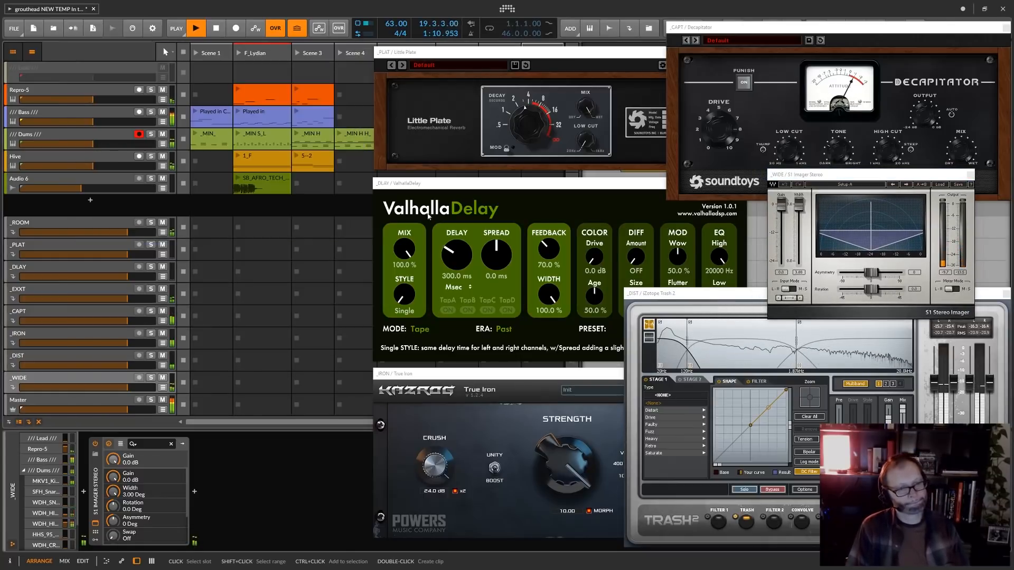
left_click(1006, 28)
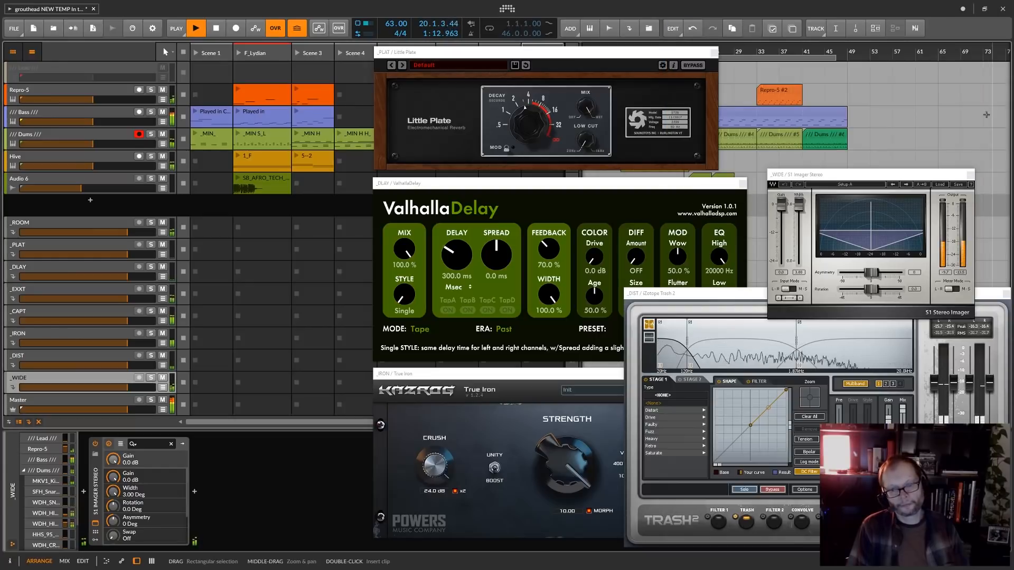
left_click(971, 174)
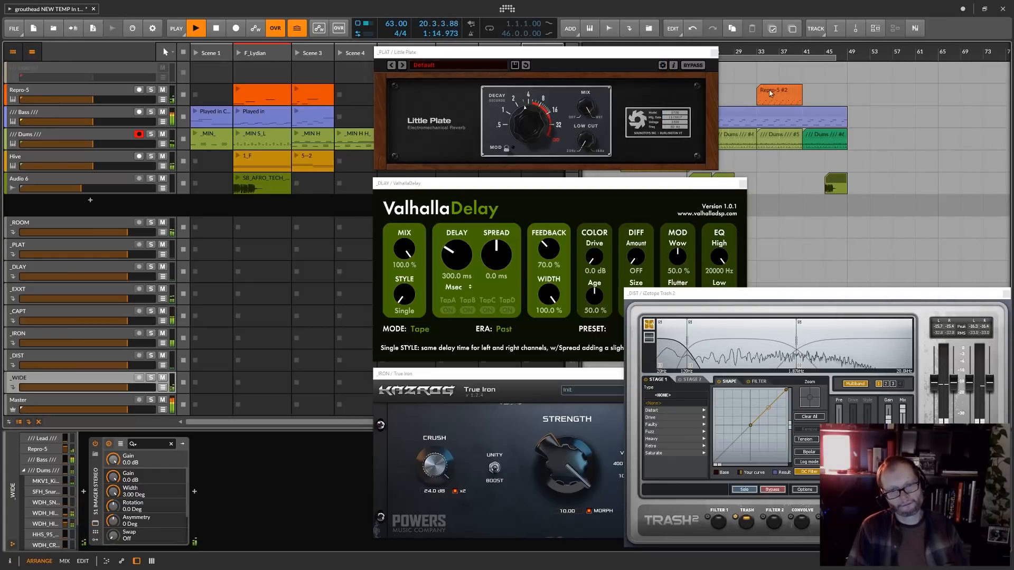
left_click(714, 52)
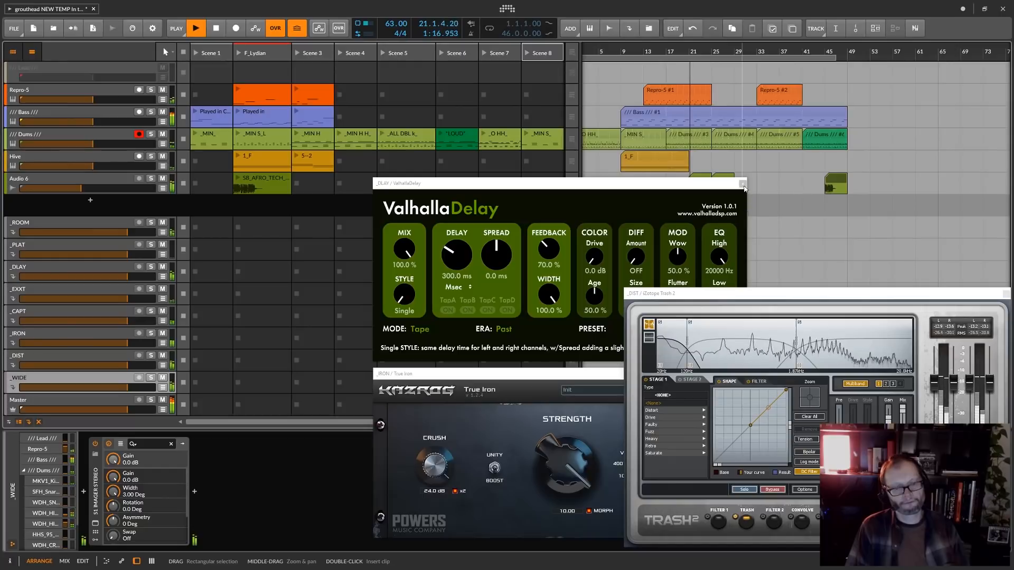
left_click(743, 184)
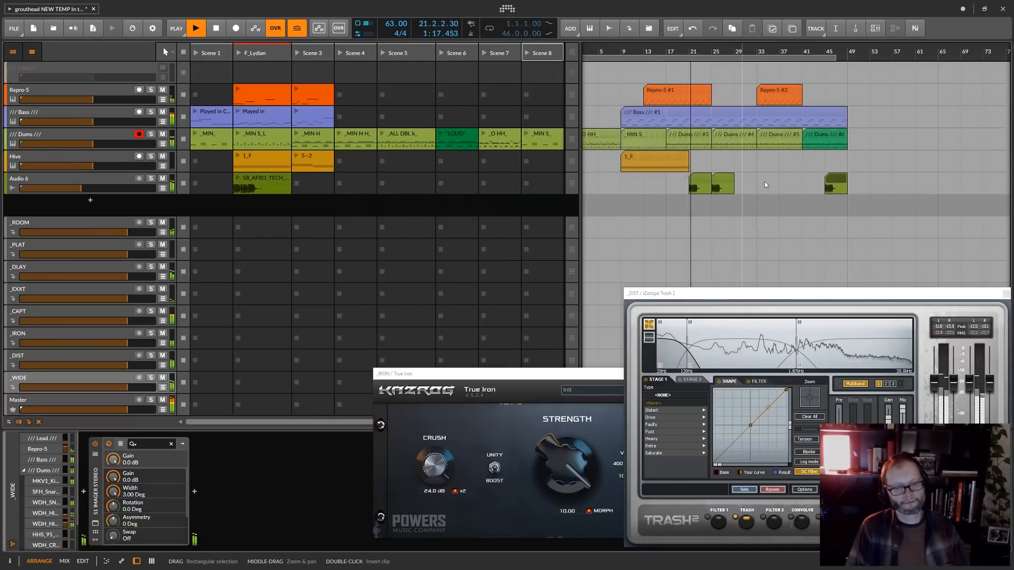
left_click(1007, 295)
left_click_drag(742, 374, 720, 326)
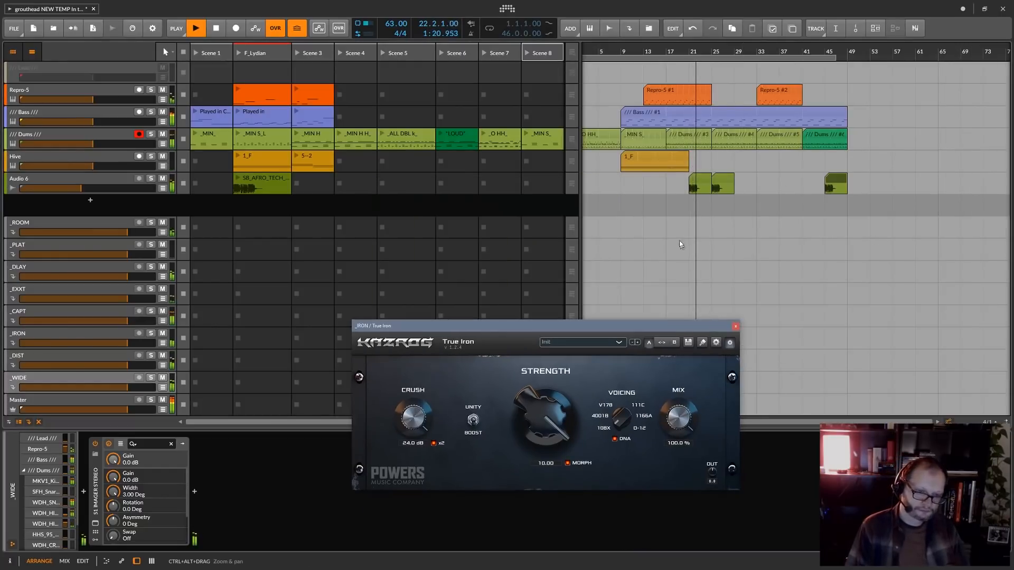
left_click(736, 327)
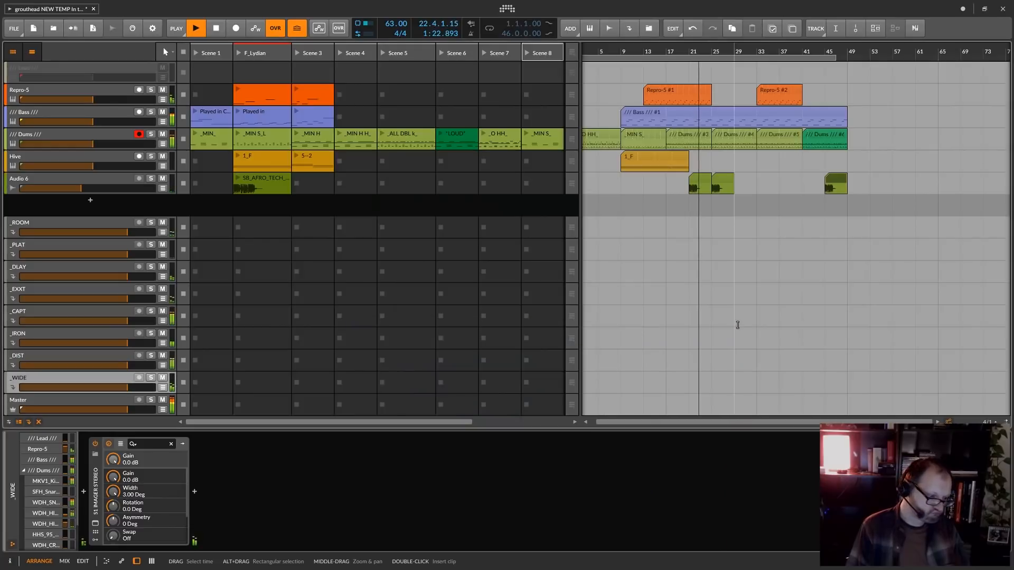
Step: Open the Master track's L2 Stereo and True Iron windows and place True Iron below the L2
left_click(64, 398)
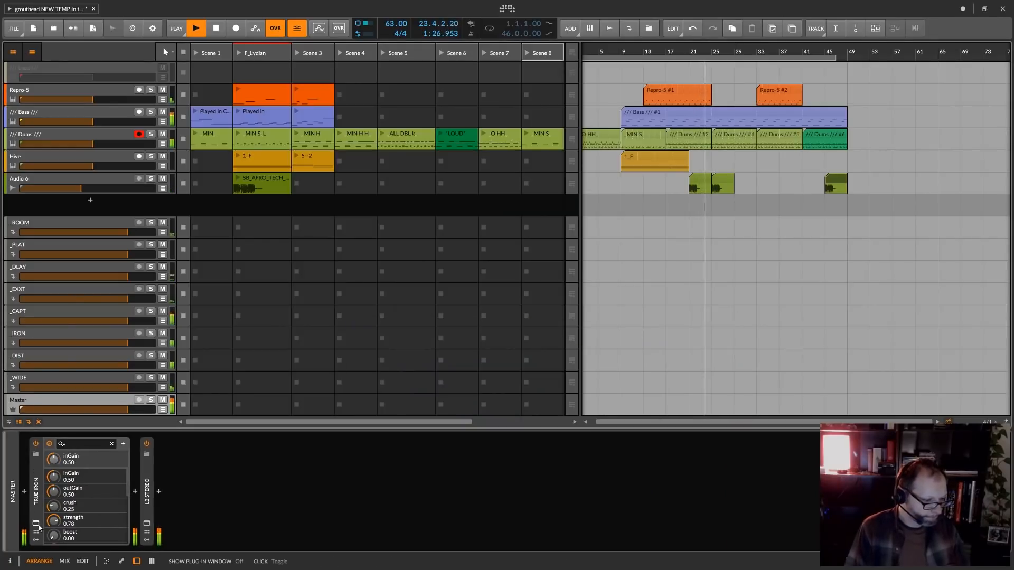
left_click(147, 524)
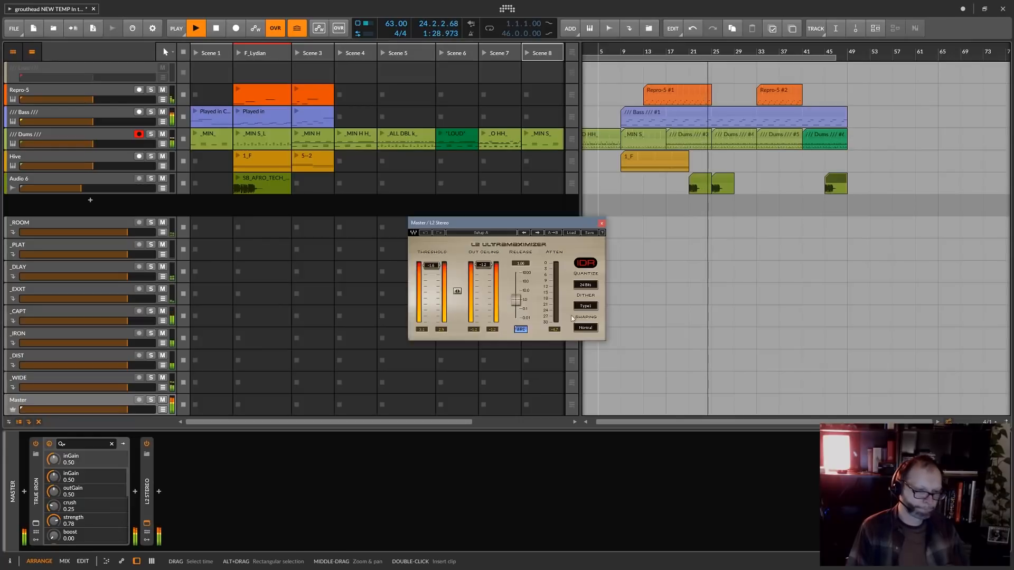
left_click(35, 523)
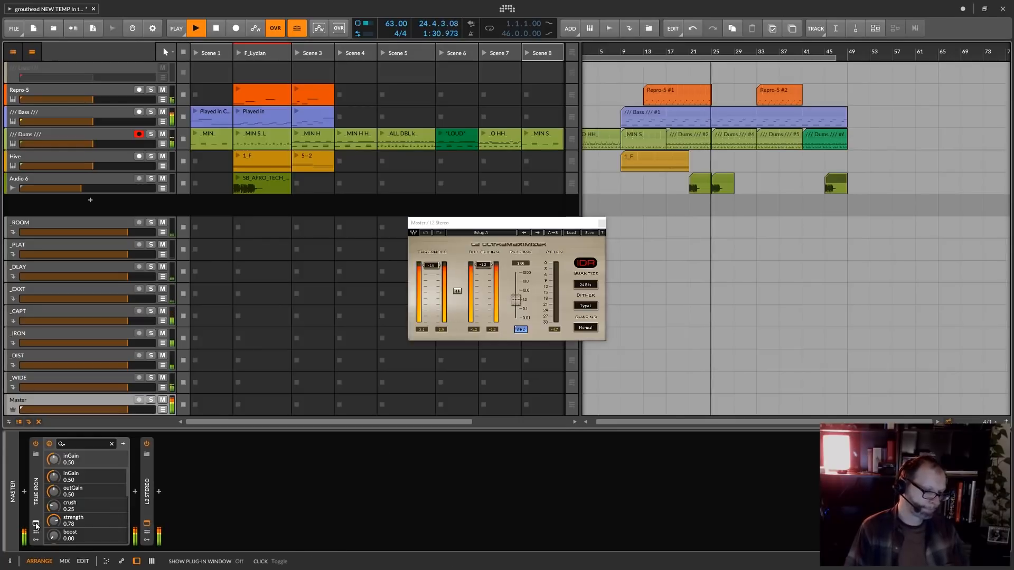
left_click_drag(634, 347, 426, 368)
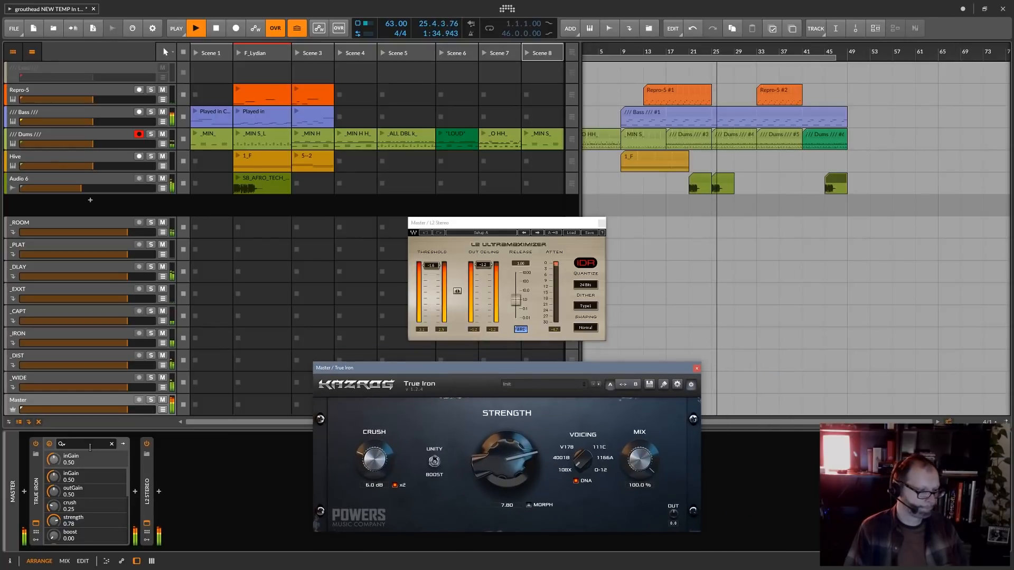
Step: Show the Audio 6 track's device chain and close the Master track's True Iron and L2 windows
left_click(41, 181)
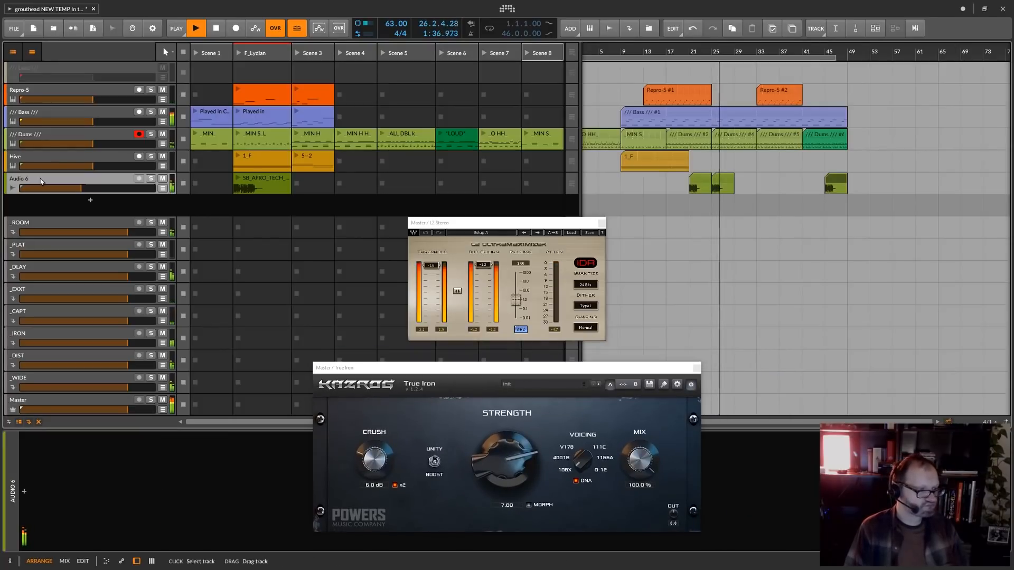
left_click(696, 368)
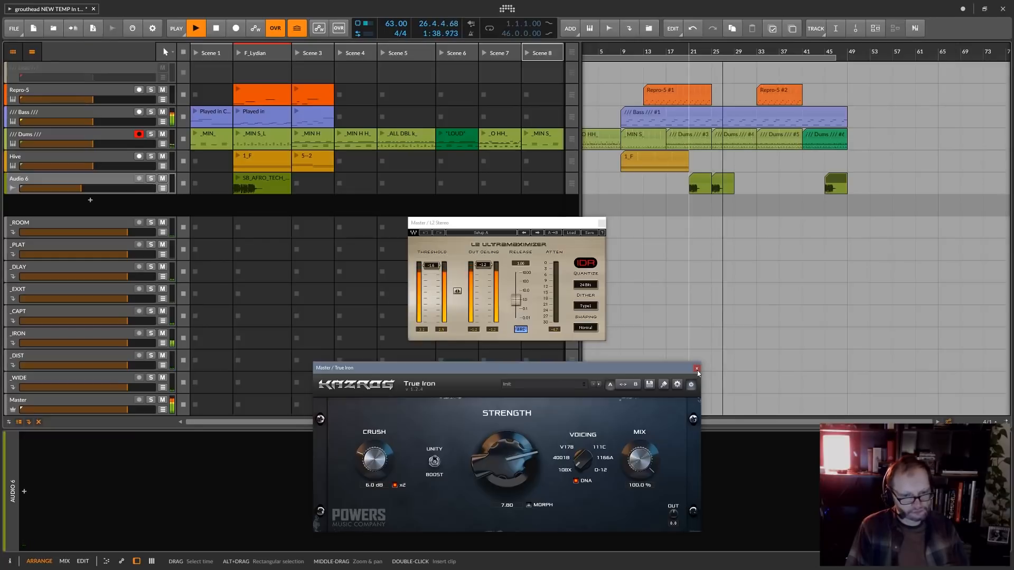
left_click(602, 223)
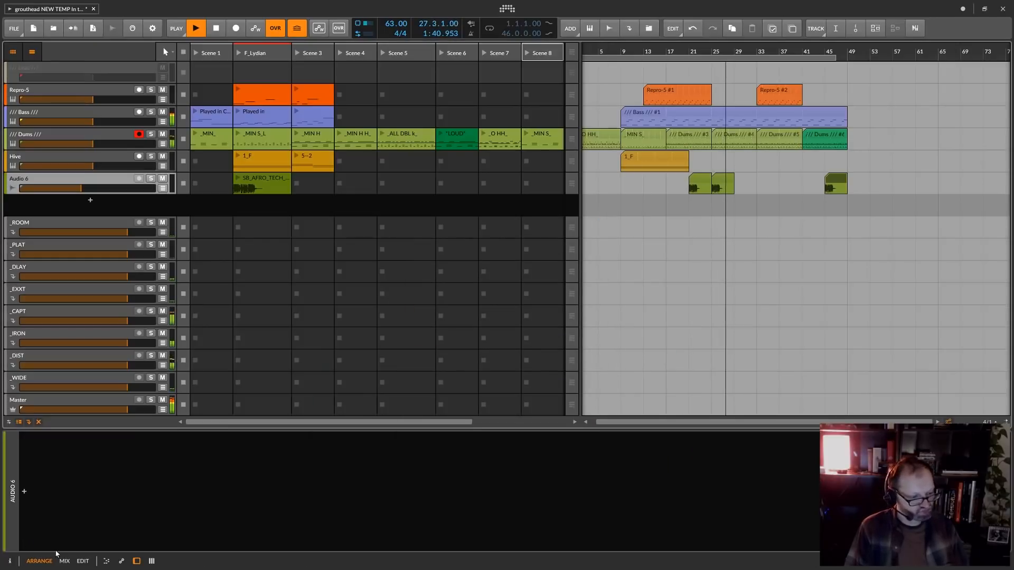
Step: Review the send levels of all tracks in the mixer view and return to the arrange view
left_click(63, 562)
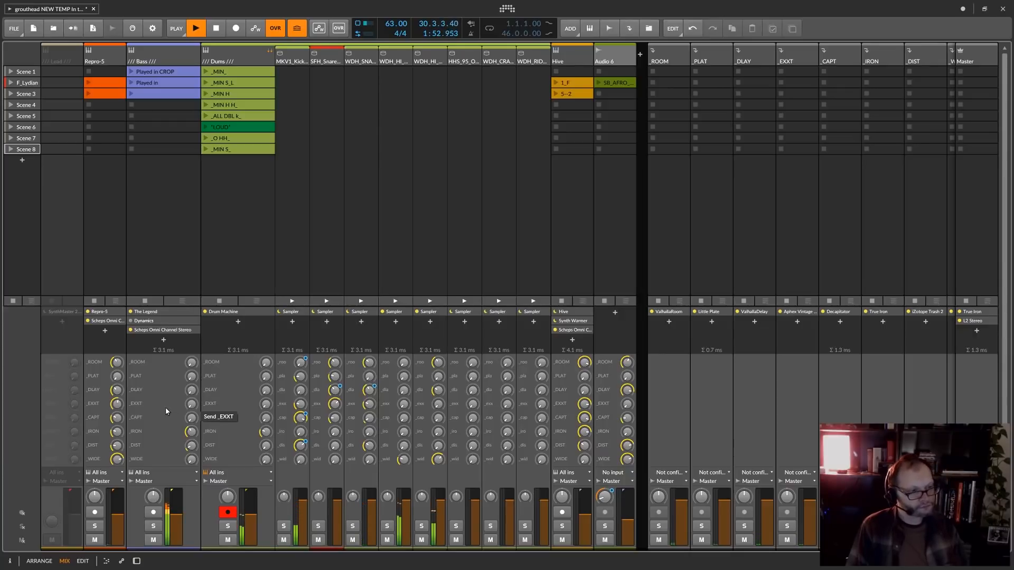
left_click(39, 561)
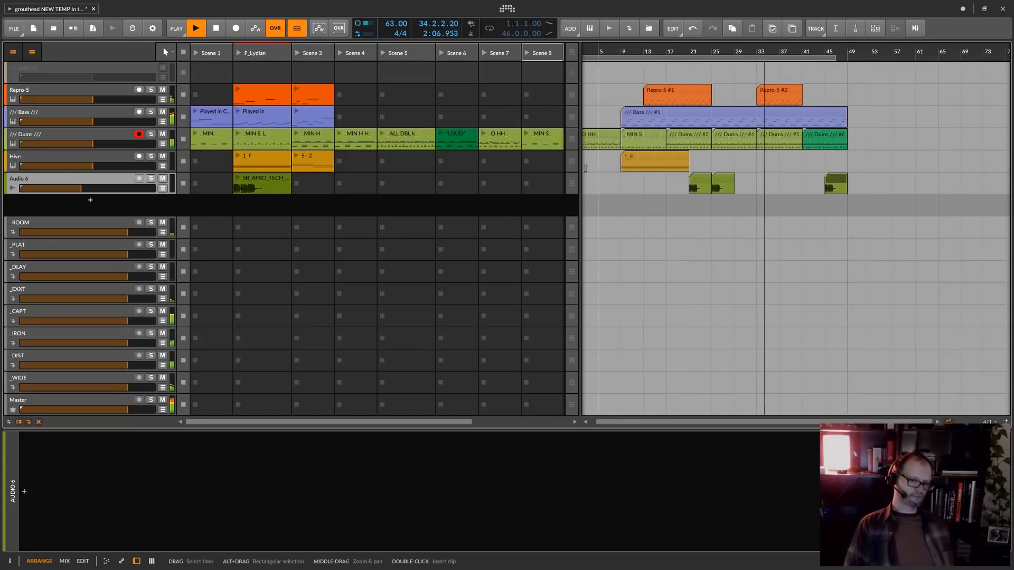
Step: Copy the Hive clip 5--2 from Scene 3 into the arrangement at bar 37 and open it in an enlarged editor showing note velocities
left_click_drag(317, 157, 788, 160)
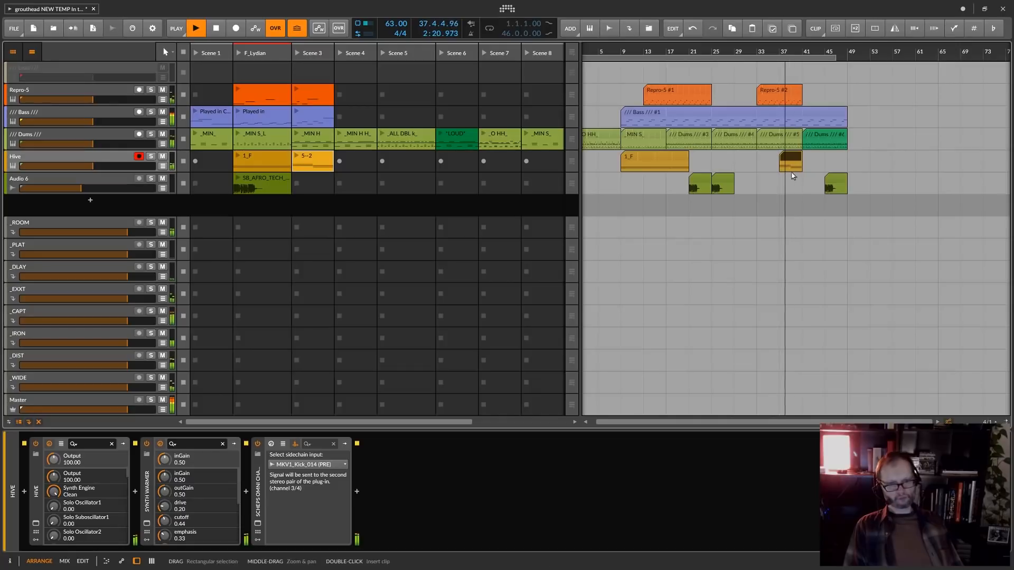
double_click(792, 160)
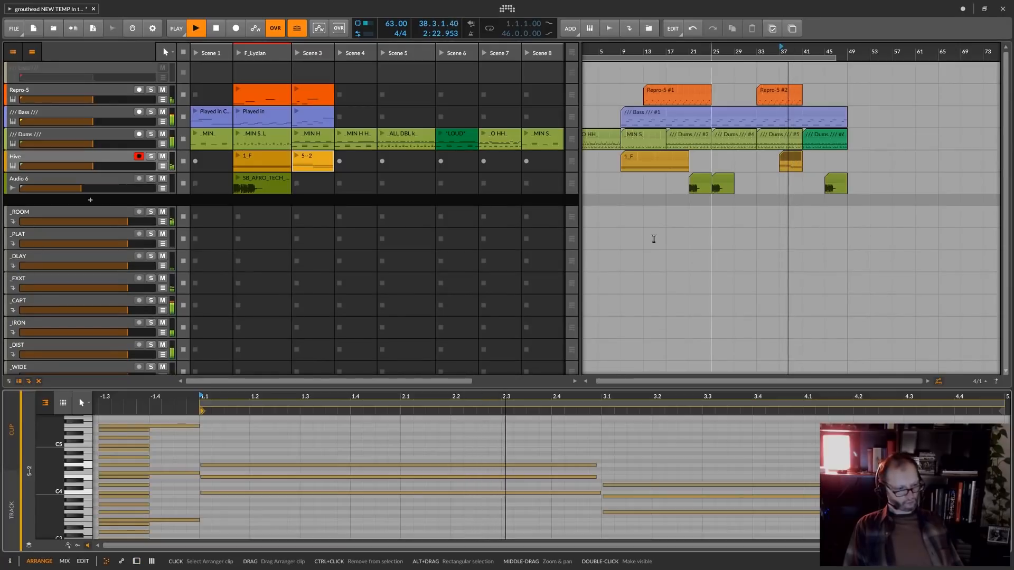
left_click(77, 546)
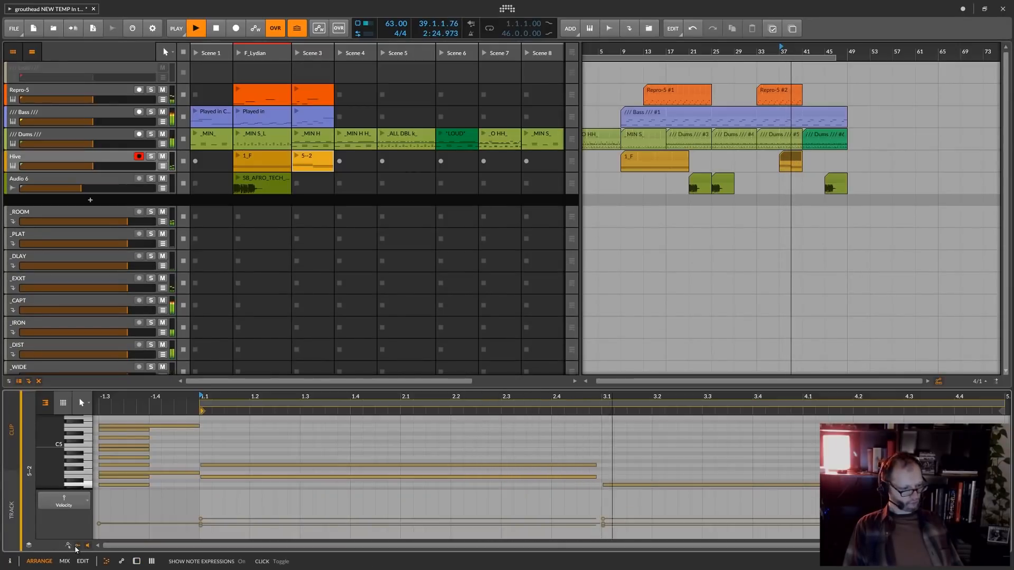
left_click_drag(396, 386, 395, 177)
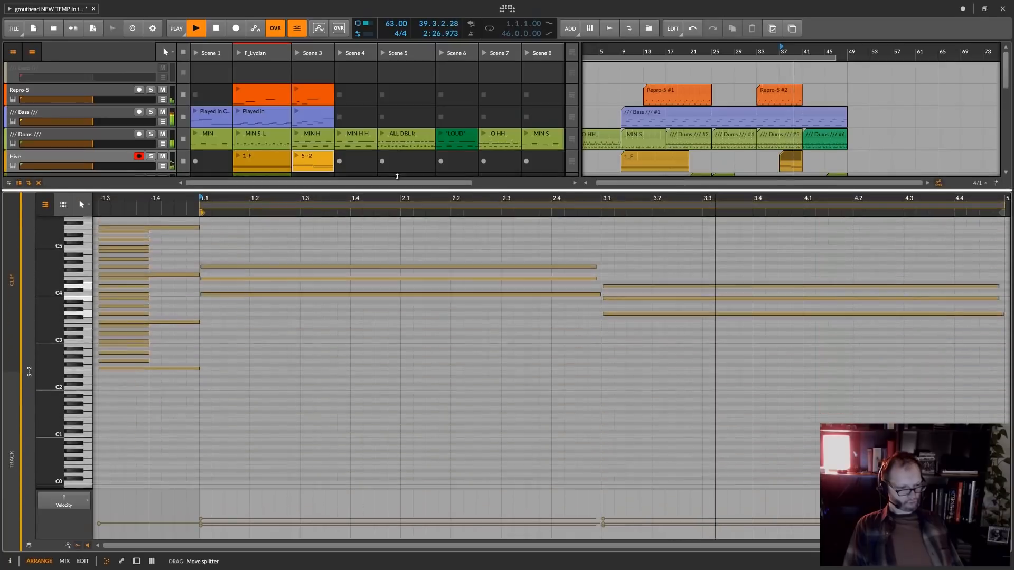
Step: Select the clip's six long chord notes and lower their mean velocity to 26.4 % using the velocity histogram
left_click_drag(353, 236, 822, 406)
left_click_drag(91, 488, 137, 278)
left_click(9, 561)
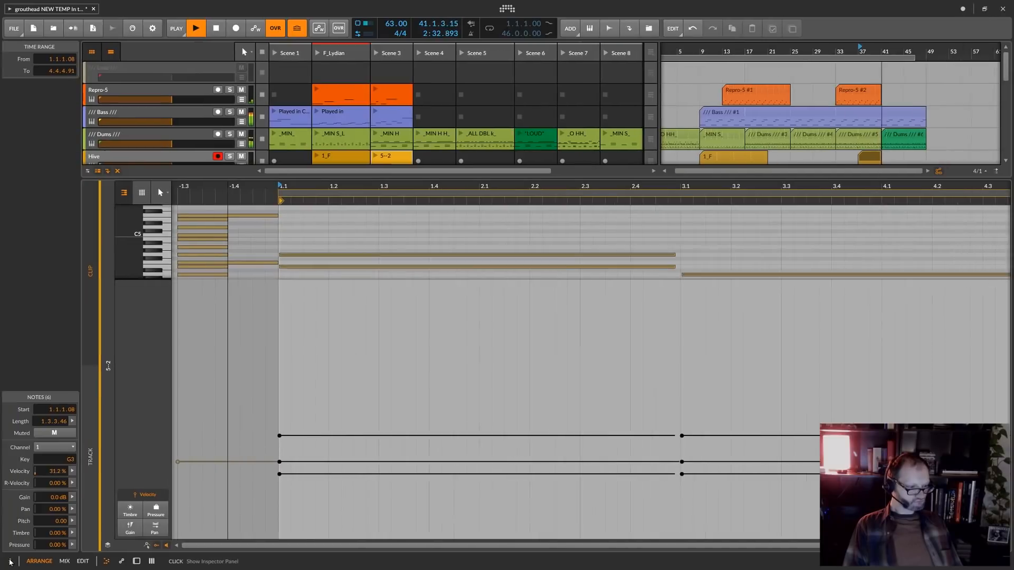
left_click(75, 471)
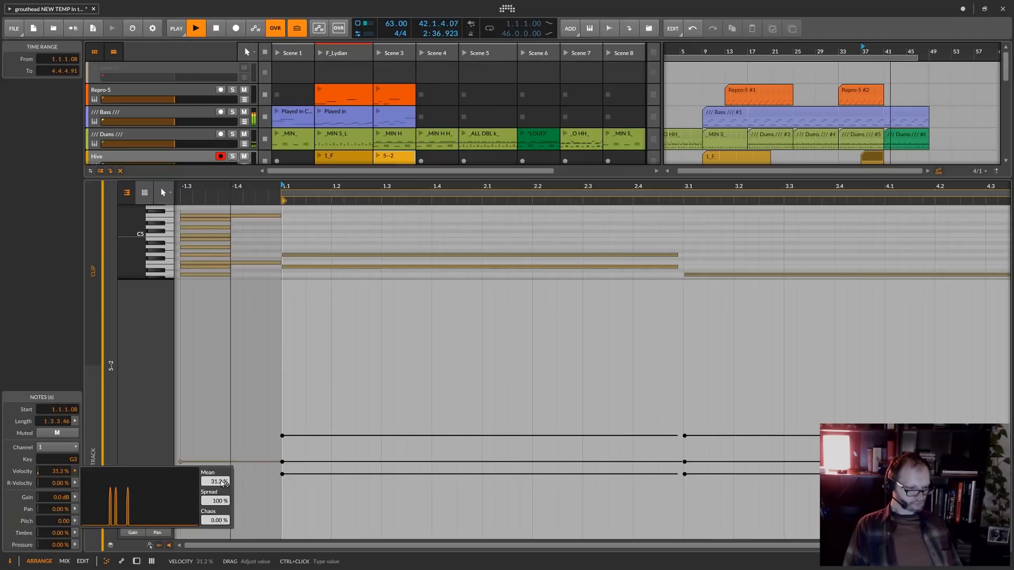
left_click_drag(222, 483, 222, 499)
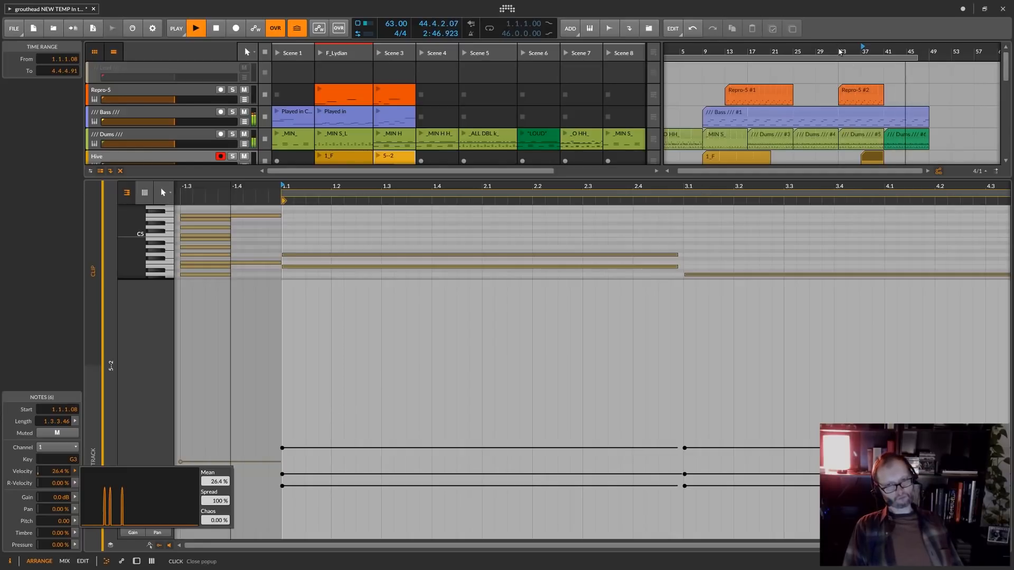
left_click(837, 178)
Step: Collapse the detail editor completely and stop playback
left_click_drag(837, 178, 854, 284)
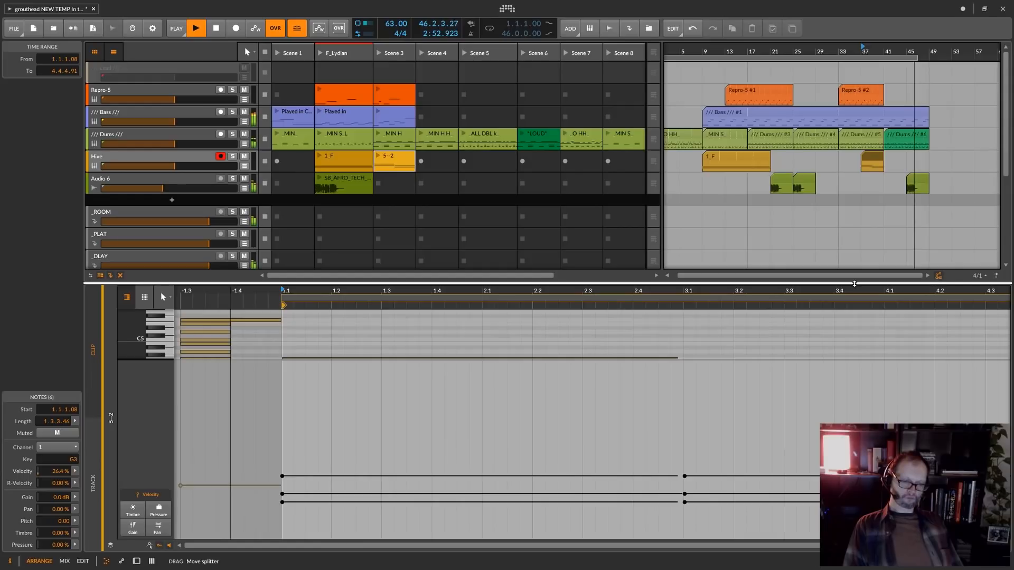
left_click_drag(854, 284, 868, 550)
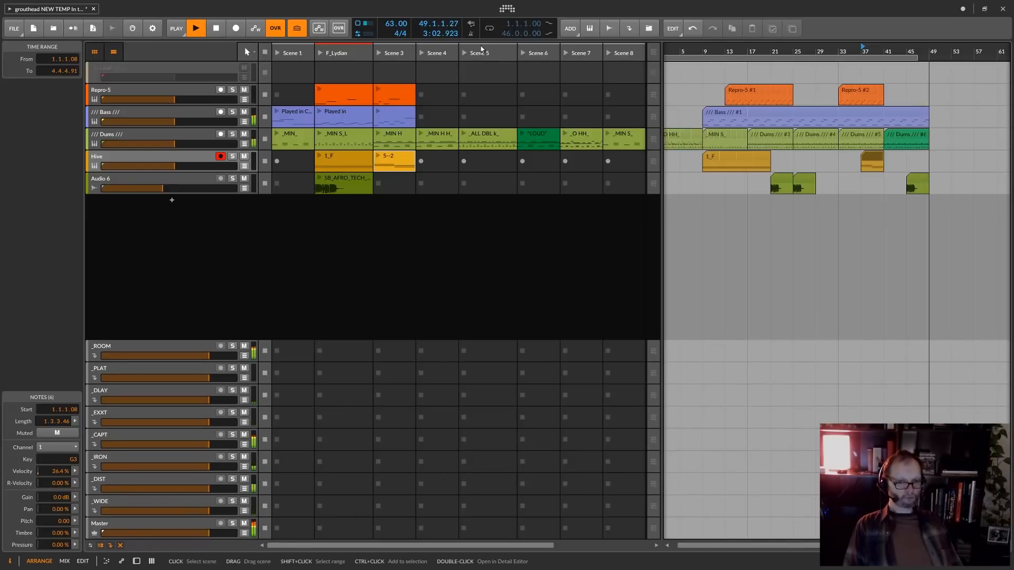
key("space")
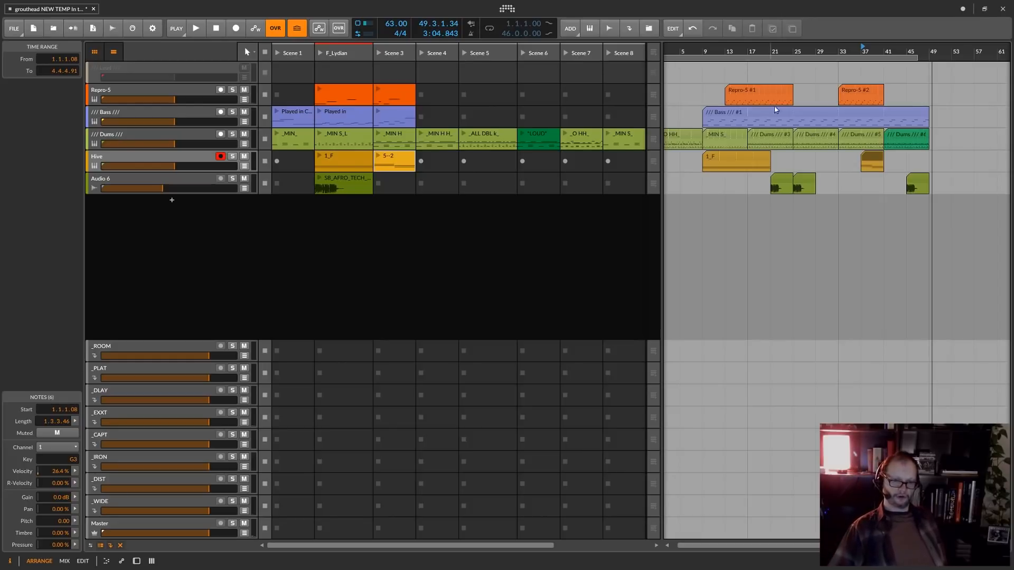
Step: Reopen the Hive clip at bar 37 in the detail editor, enlarge it to view the velocities, and collapse it again
double_click(879, 157)
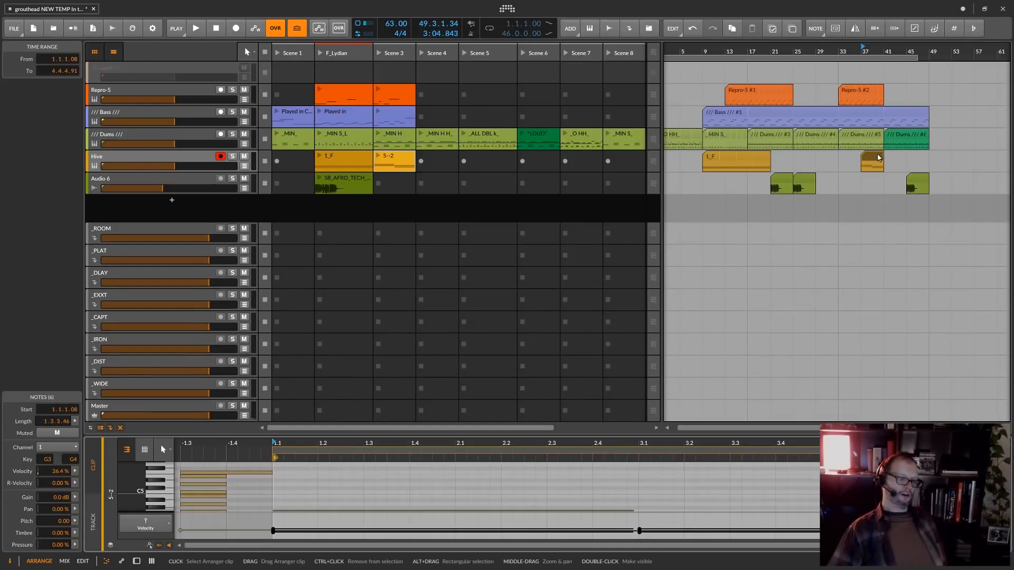
left_click_drag(502, 436, 502, 204)
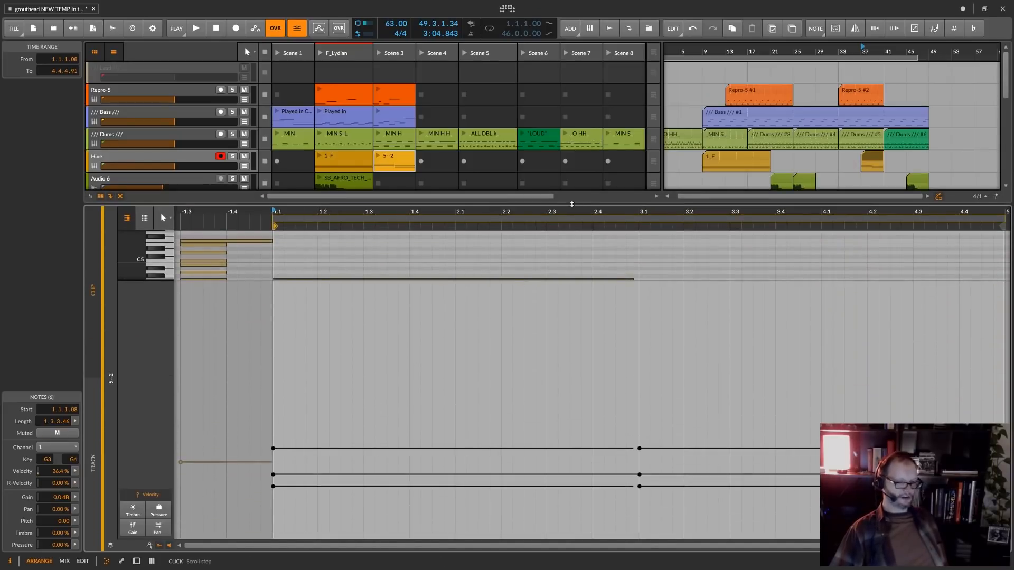
left_click_drag(565, 204, 556, 568)
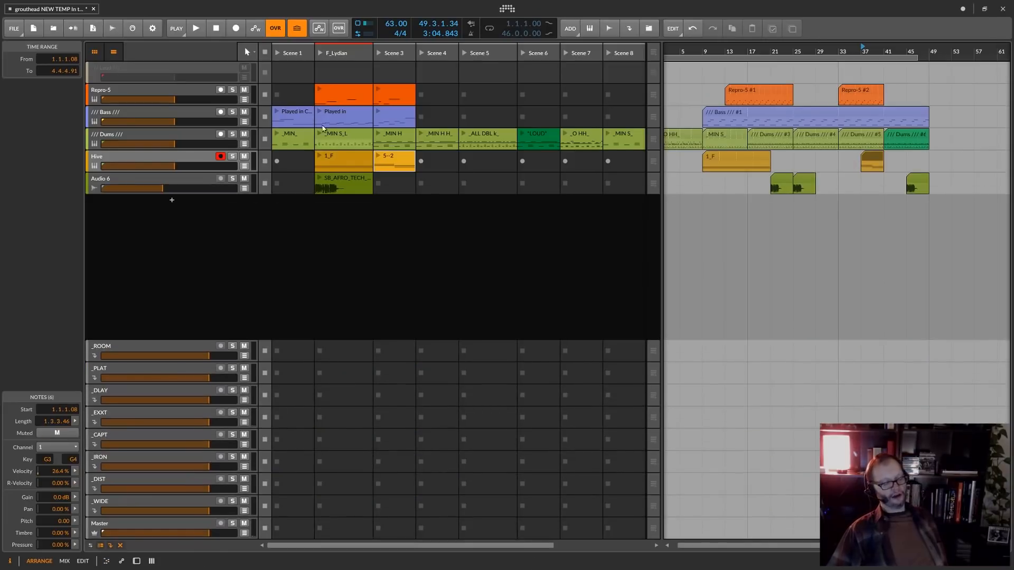
Step: Show the song project's mixer view, then create a new empty project
left_click(64, 561)
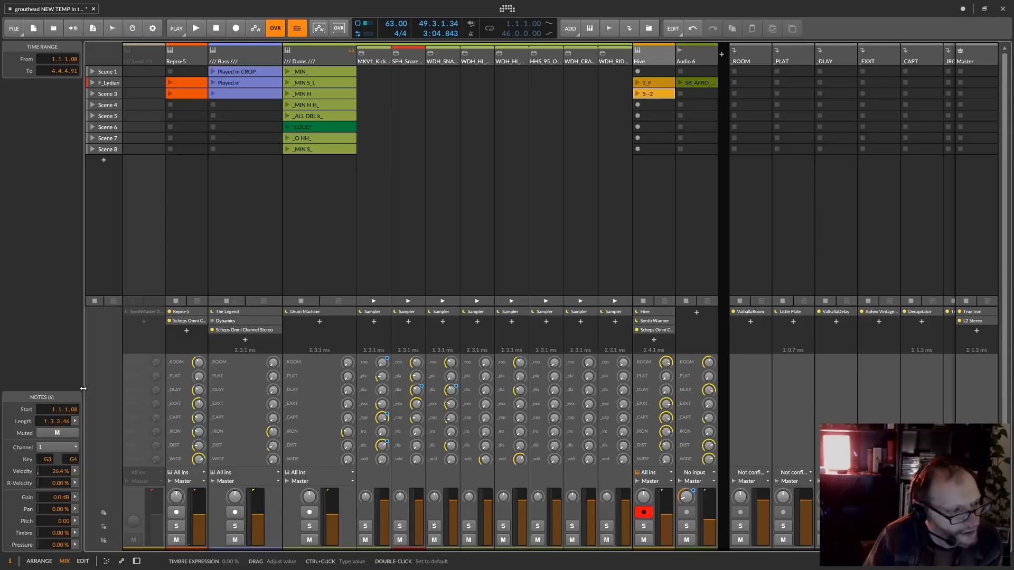
left_click(16, 29)
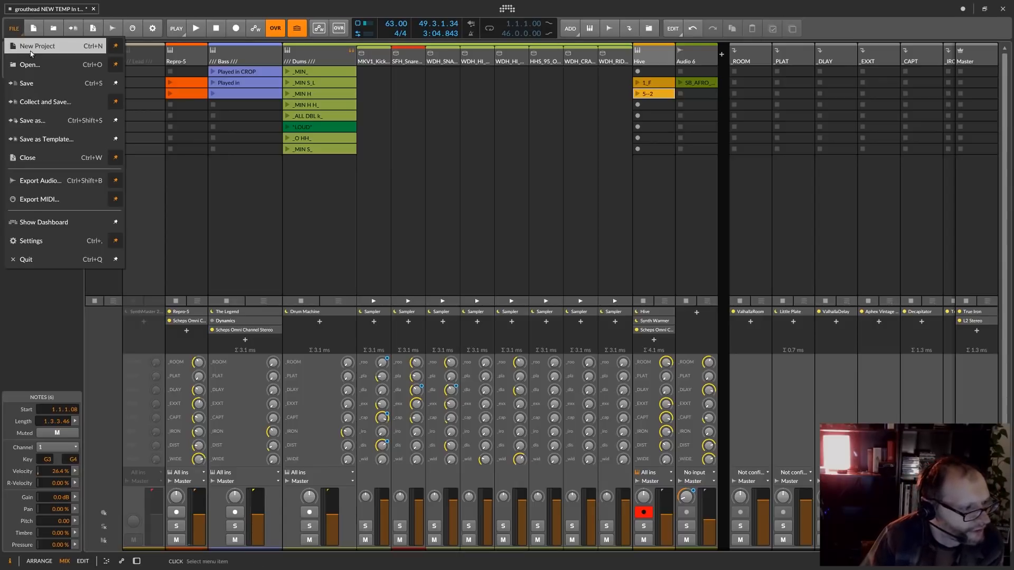
left_click(30, 49)
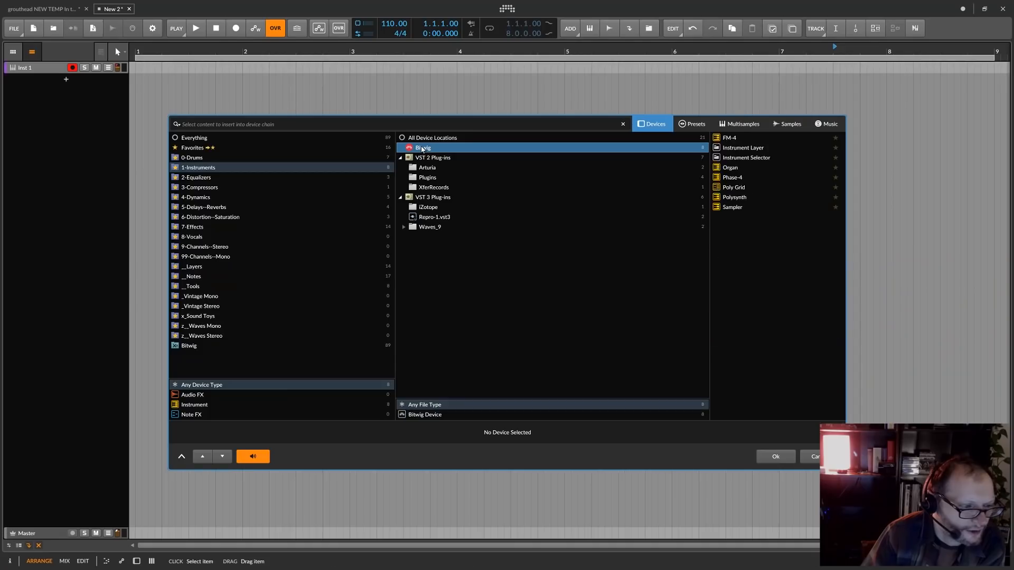
Step: Look through the complete list of Bitwig's built-in devices, including audio effects, instruments and note effects
left_click(195, 138)
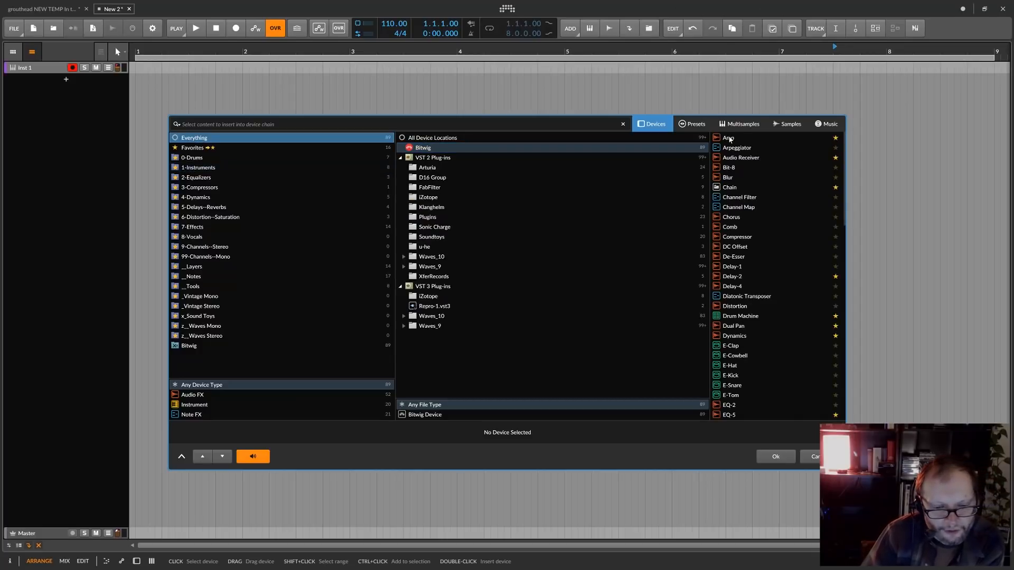
scroll(726, 326, "down", 5)
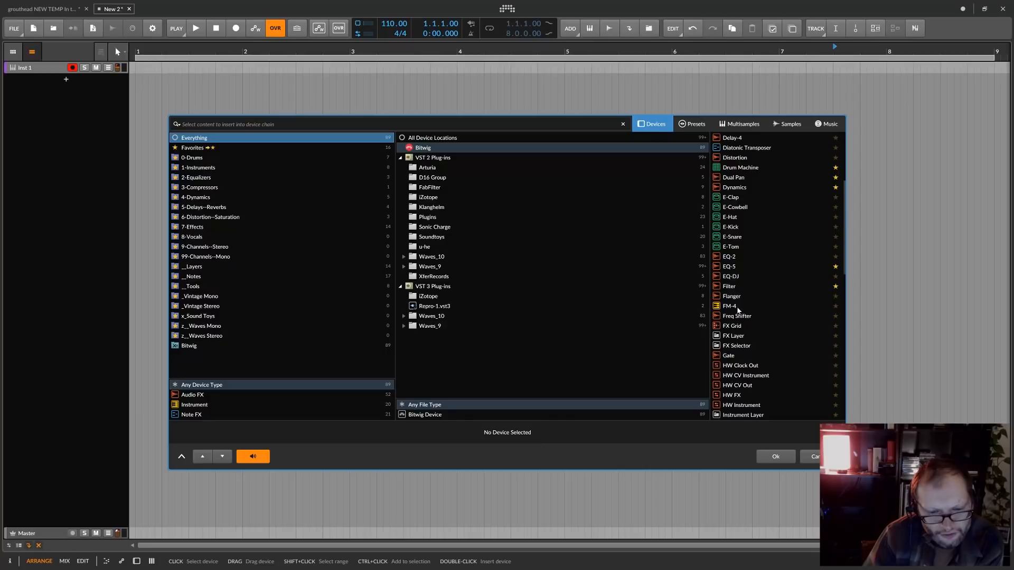
scroll(738, 308, "up", 5)
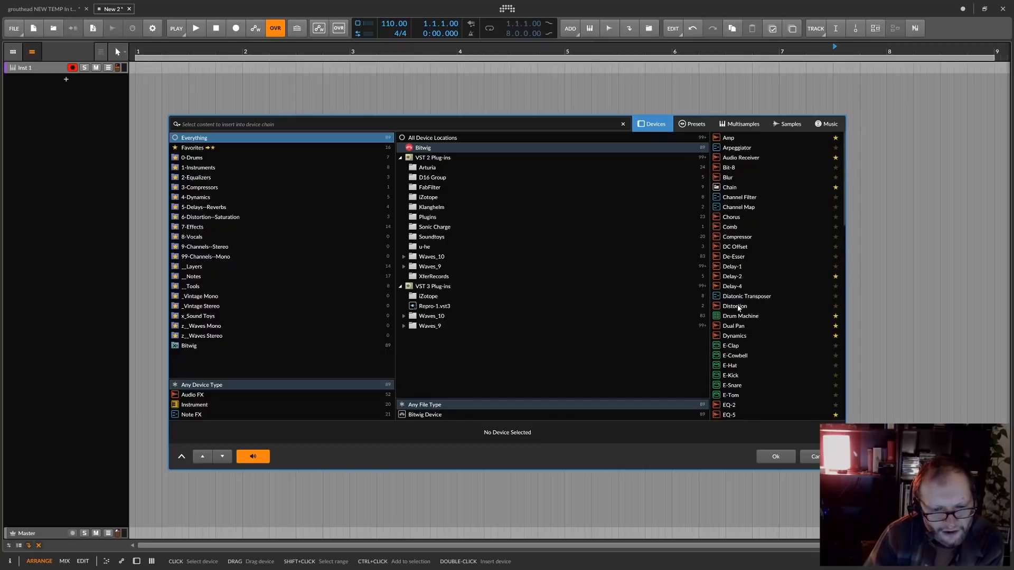
scroll(738, 308, "down", 5)
scroll(738, 308, "up", 5)
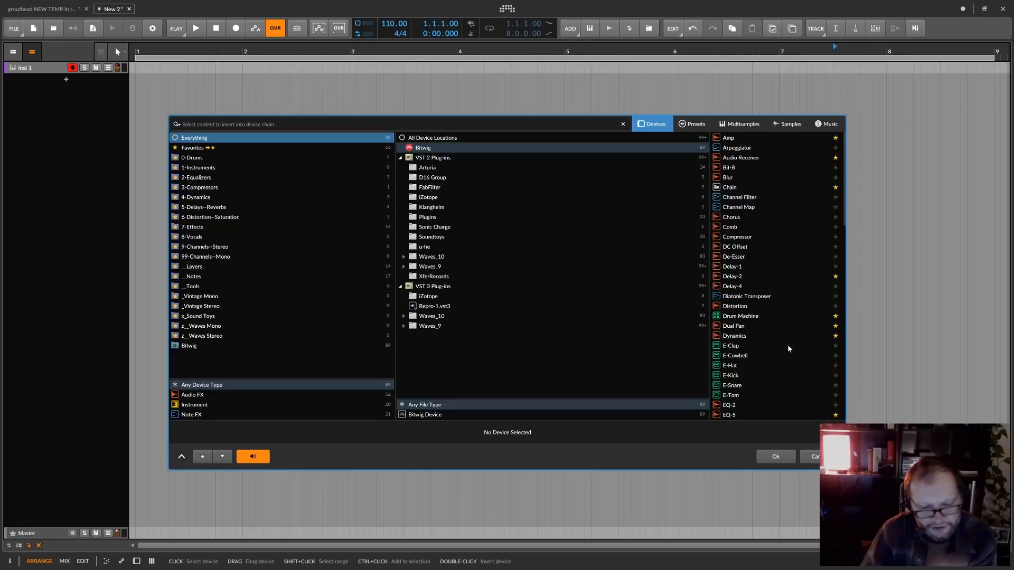
scroll(788, 349, "down", 4)
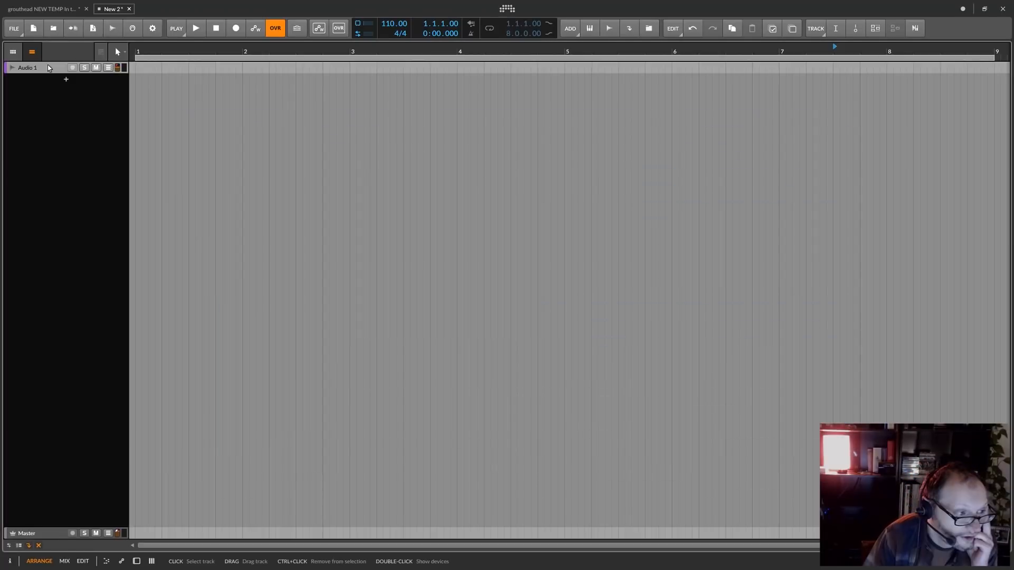
Step: Show Audio 1's device chain, browse Bitwig's equalizers for the slot after the Compressor, and preview EQ-5
double_click(48, 69)
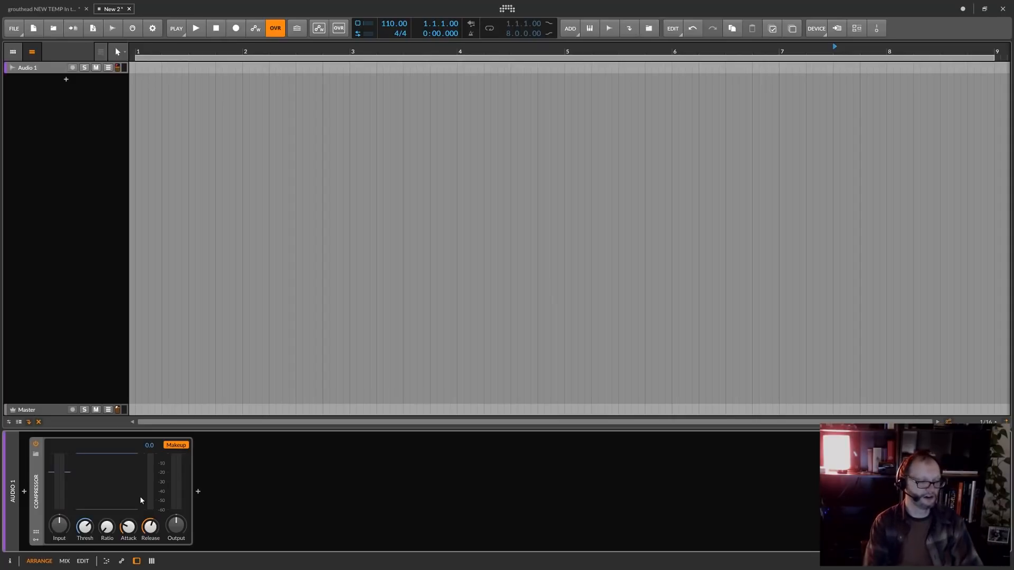
left_click(198, 492)
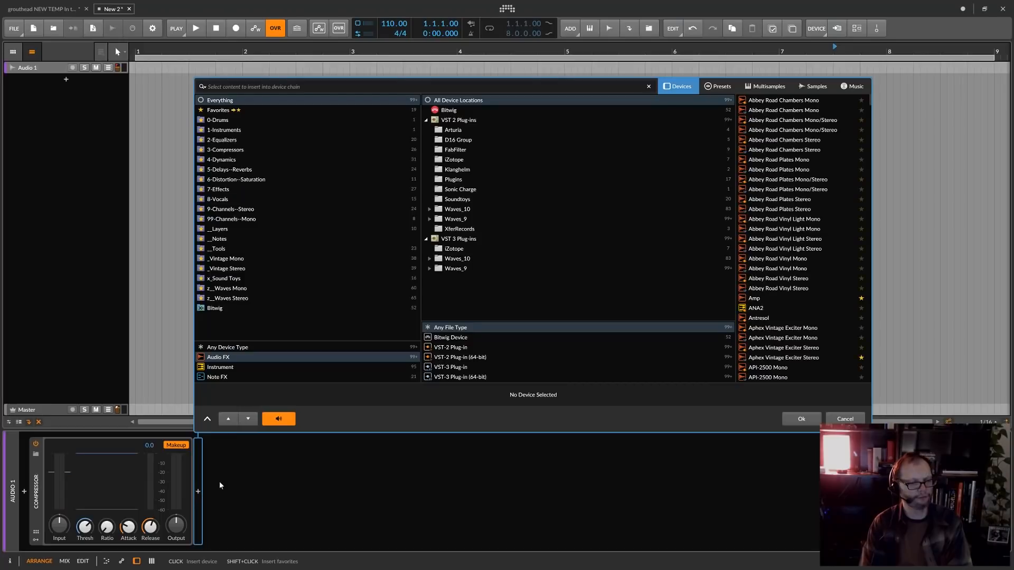
left_click(450, 111)
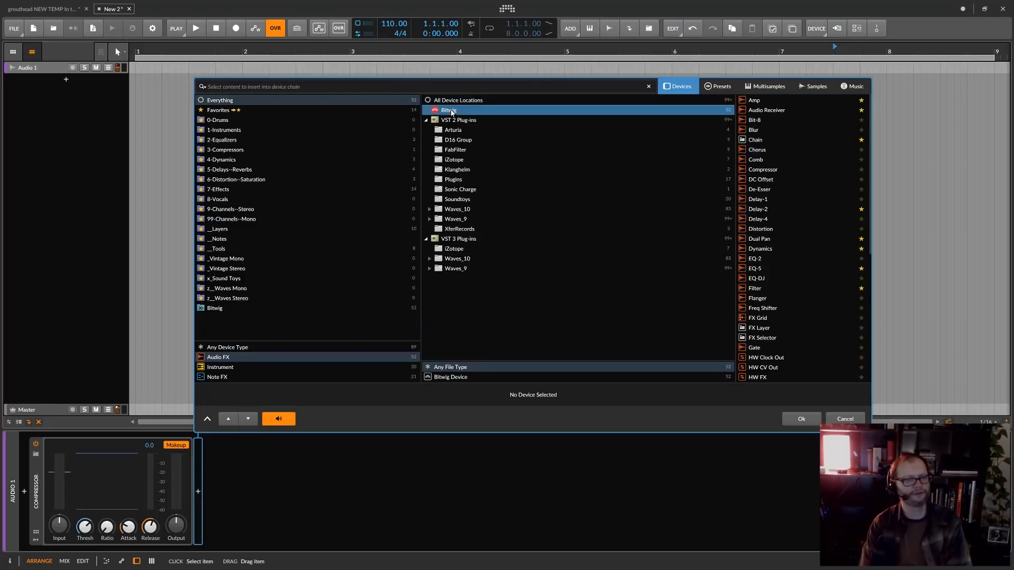
left_click(235, 189)
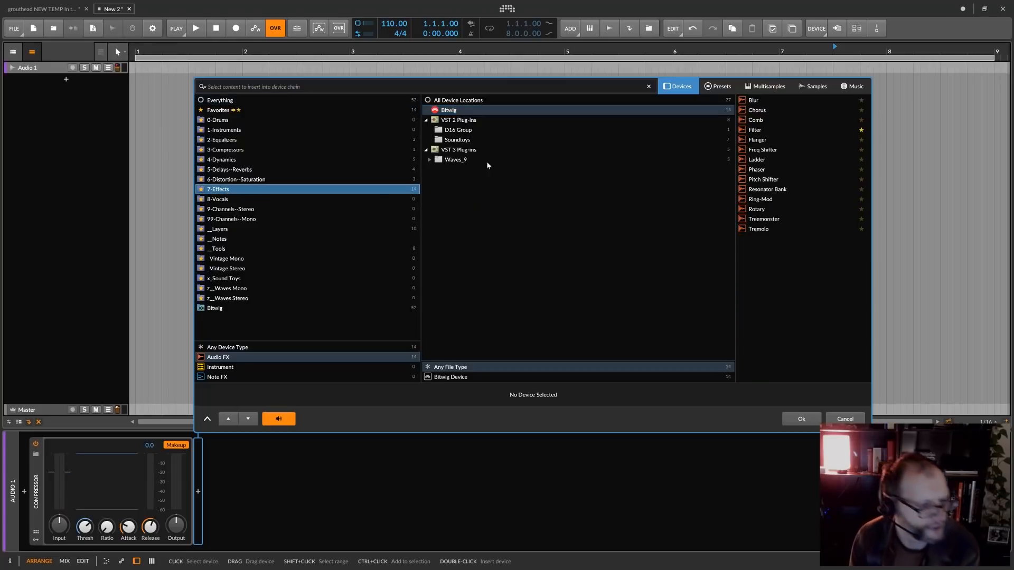
left_click(224, 140)
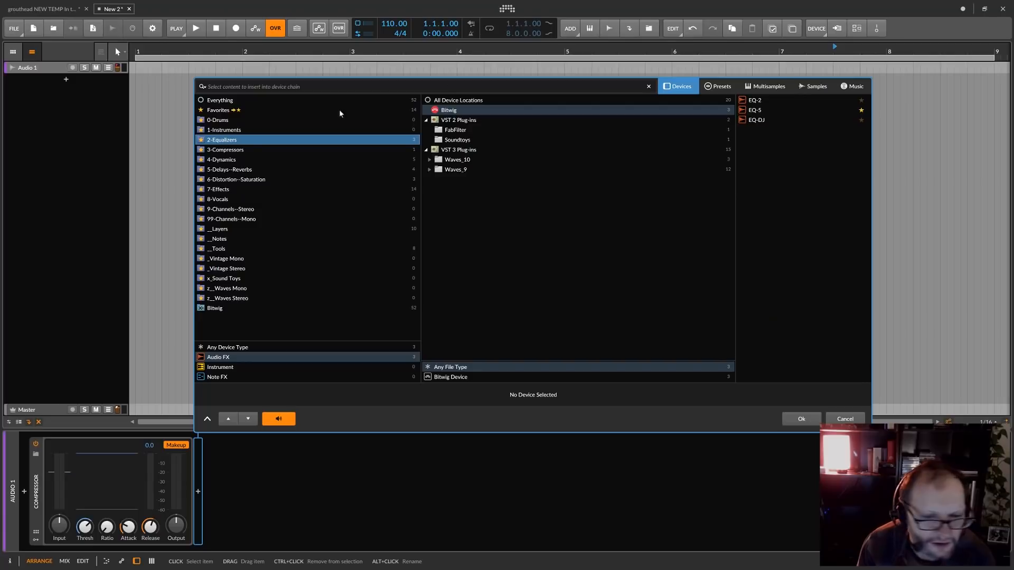
left_click(760, 110)
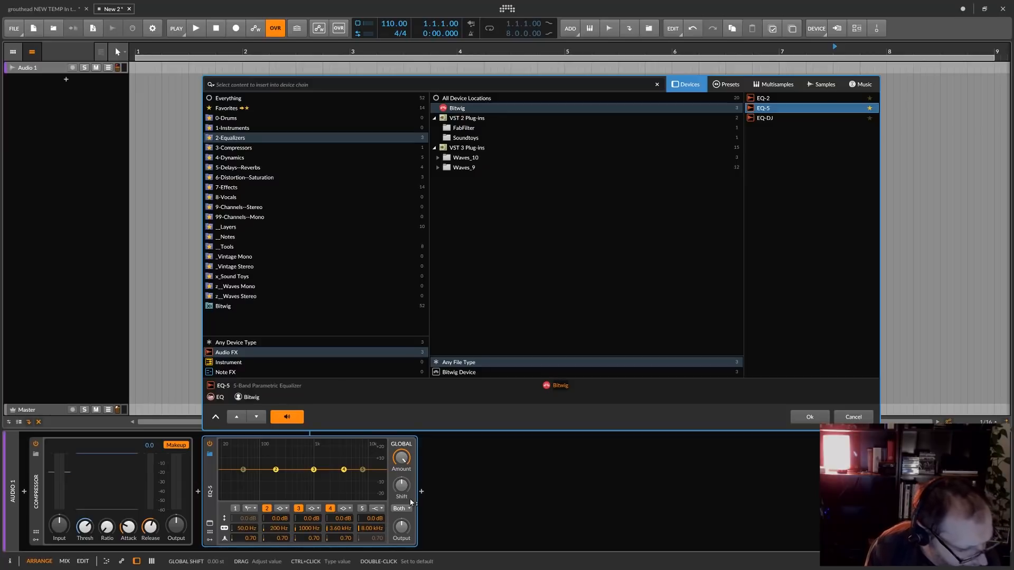
Step: Choose EQ-2 instead of the previewed EQ-5 and insert it after the Compressor
right_click(212, 472)
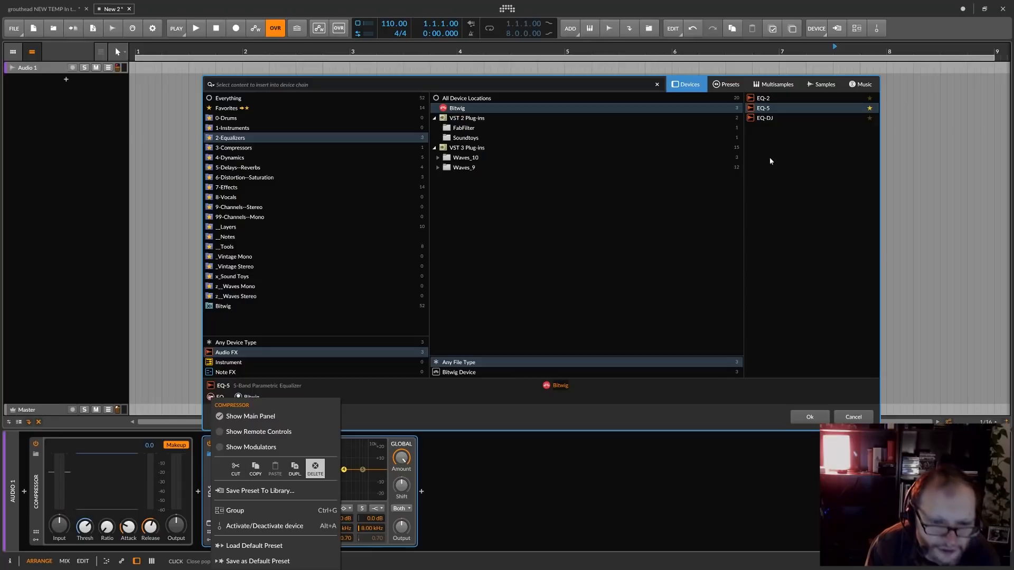
left_click(763, 99)
left_click(764, 99)
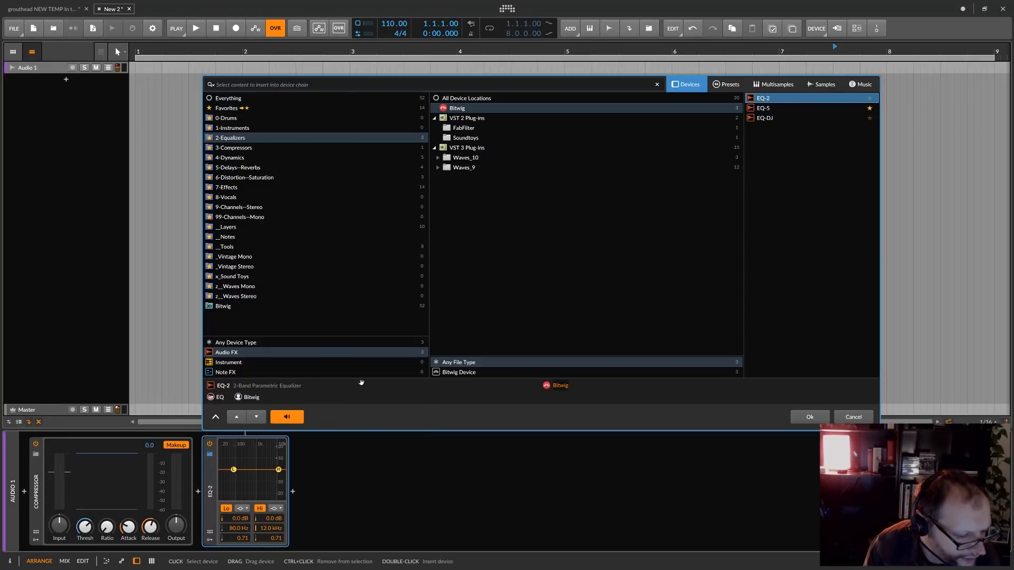
right_click(209, 470)
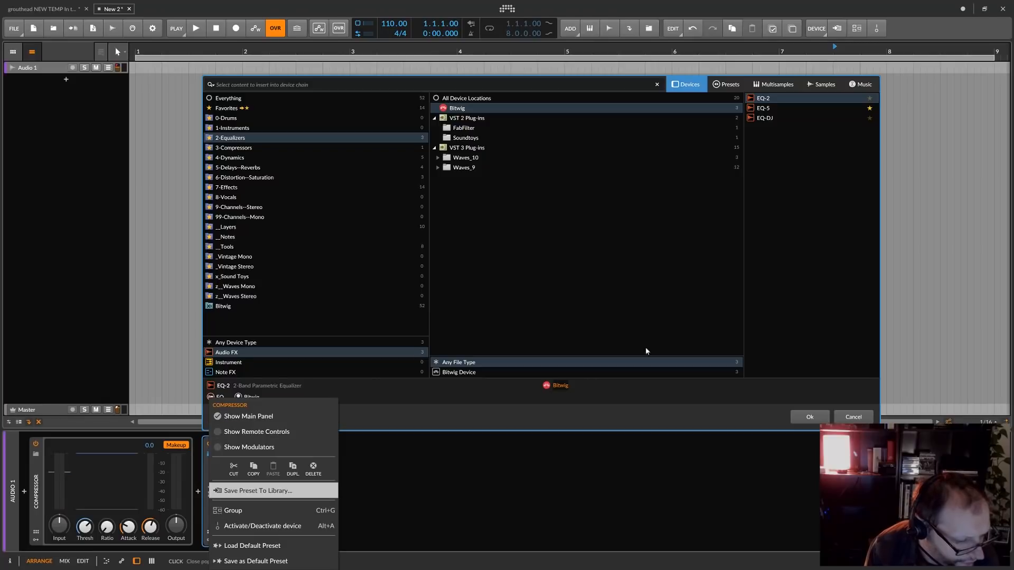
left_click(800, 417)
left_click(808, 417)
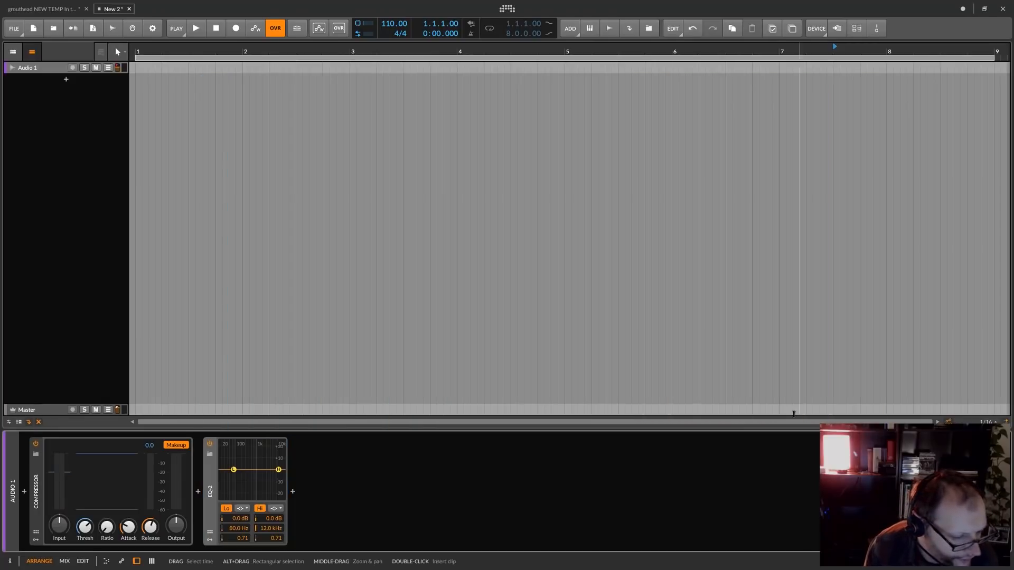
Step: Upgrade the EQ-2 after the Compressor to an EQ5 and check the upgraded device's available options
right_click(210, 478)
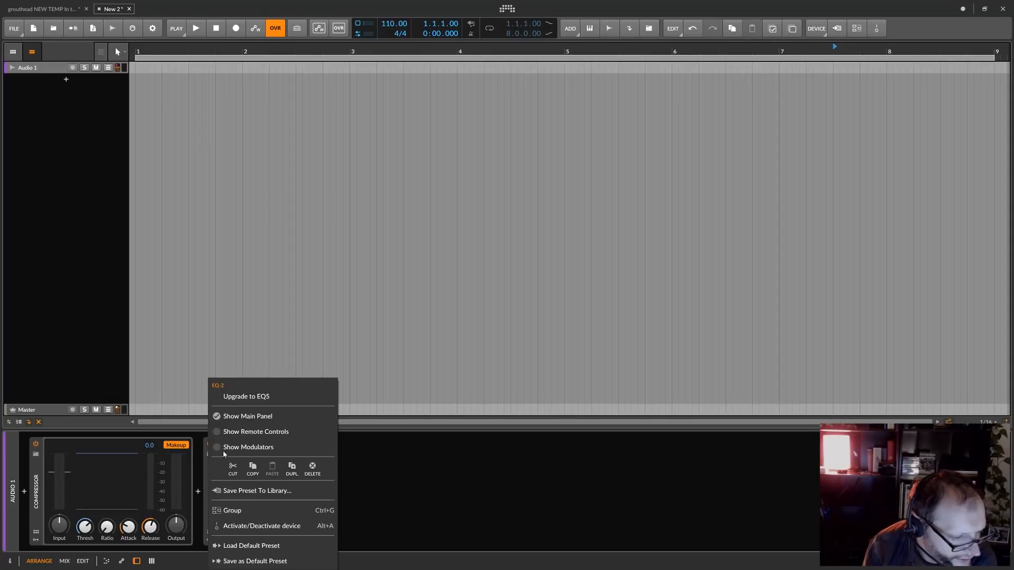
left_click(250, 397)
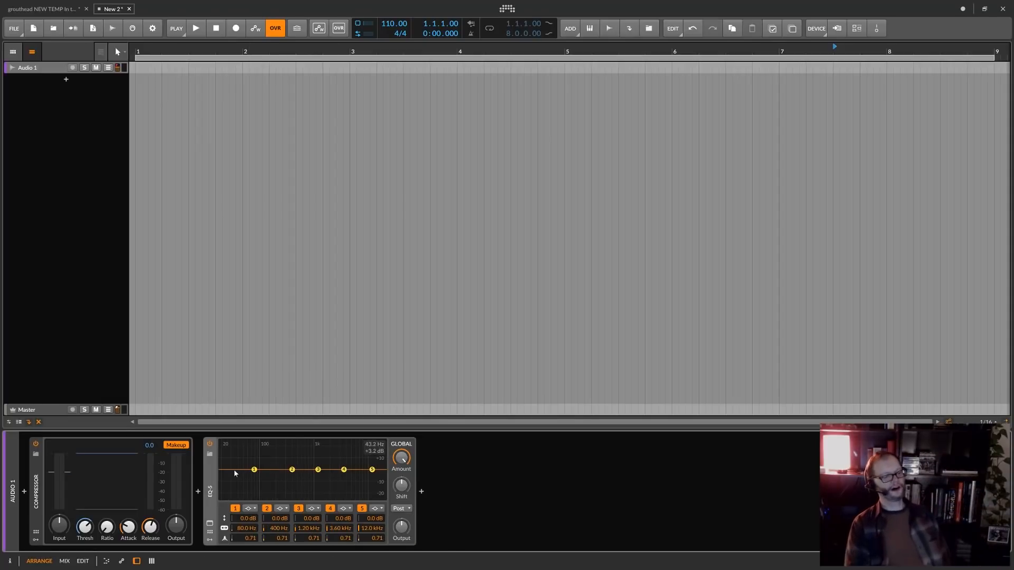
right_click(210, 494)
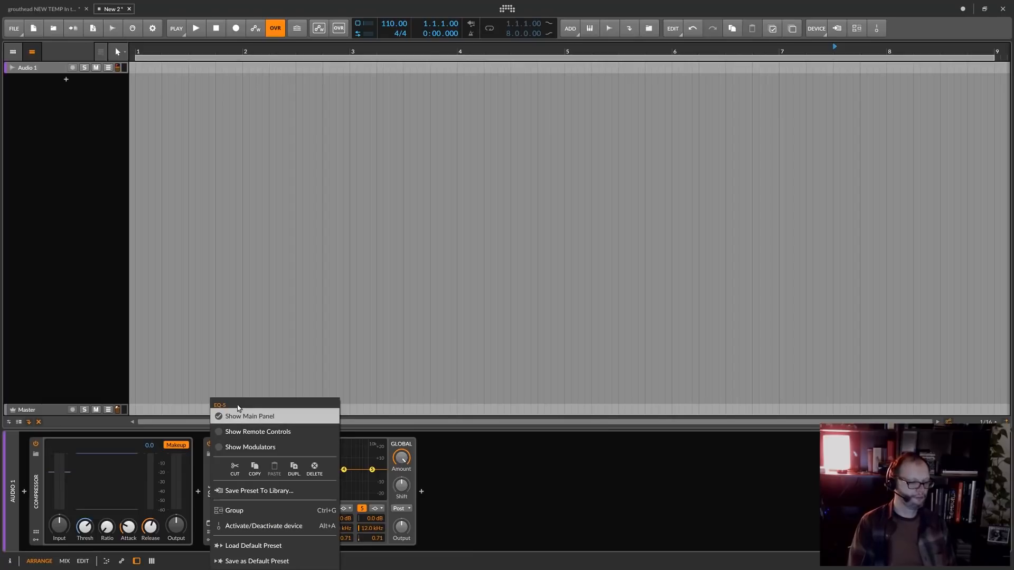
left_click(514, 488)
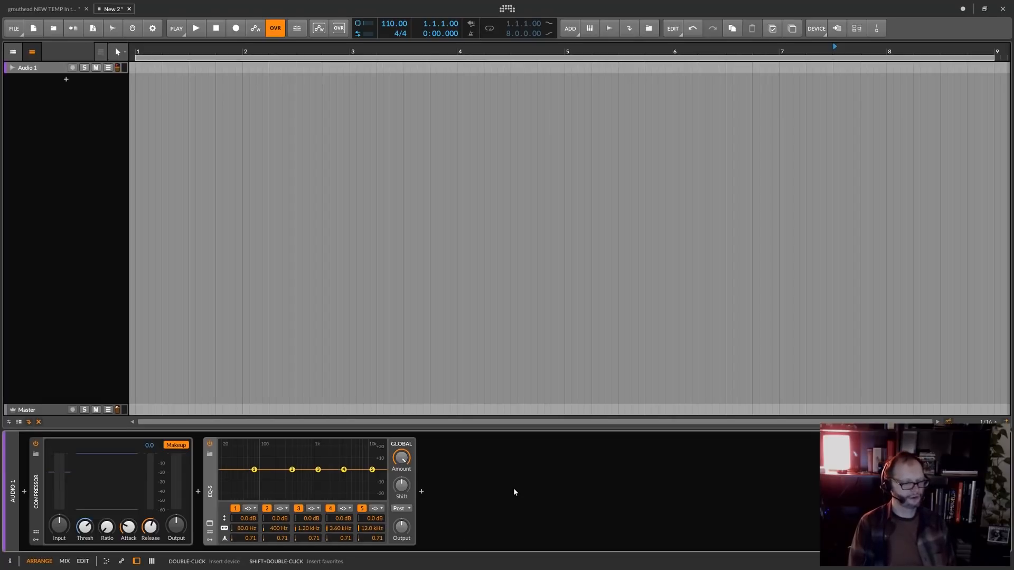
Step: Browse Bitwig's audio effects for the slot after the EQ-5 and preview Blur, Chorus, Comb, Compressor and DC Offset
left_click(422, 492)
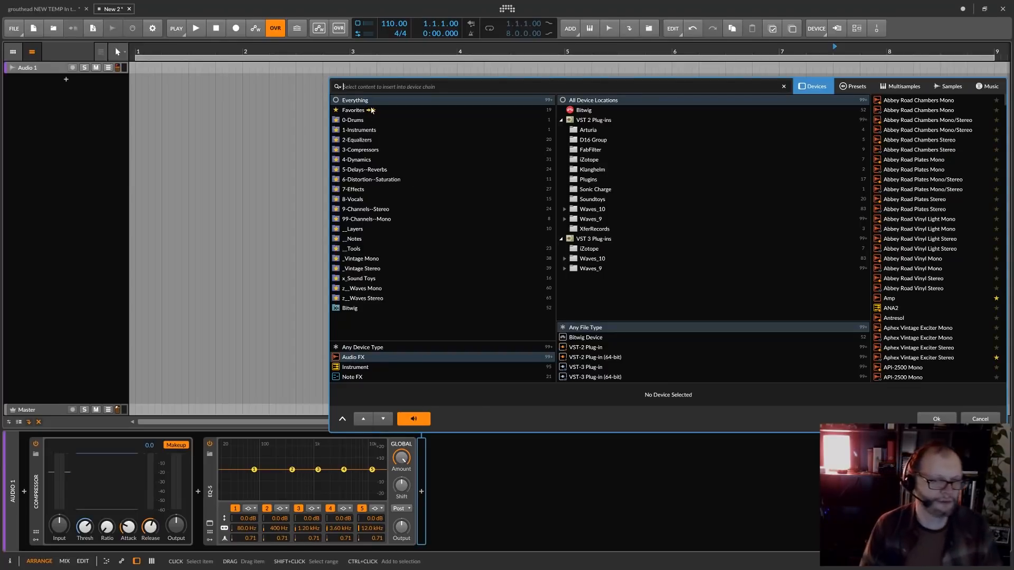
left_click(583, 110)
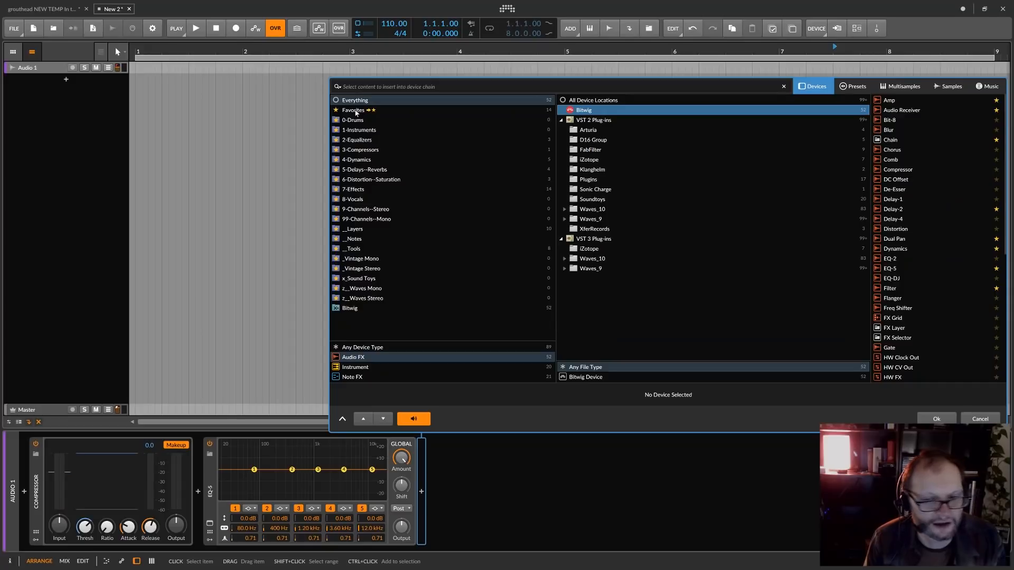
left_click(892, 132)
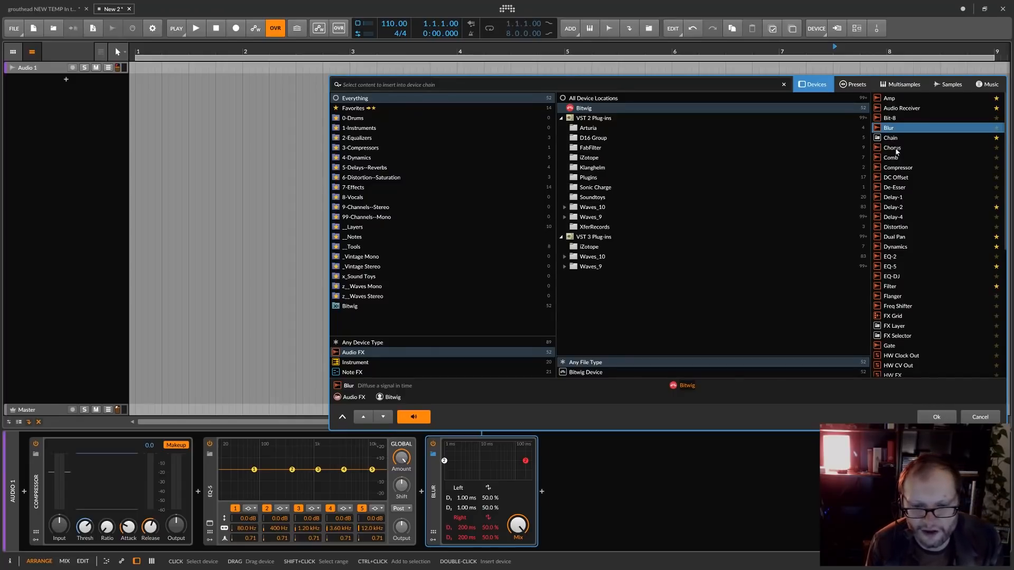
left_click(897, 150)
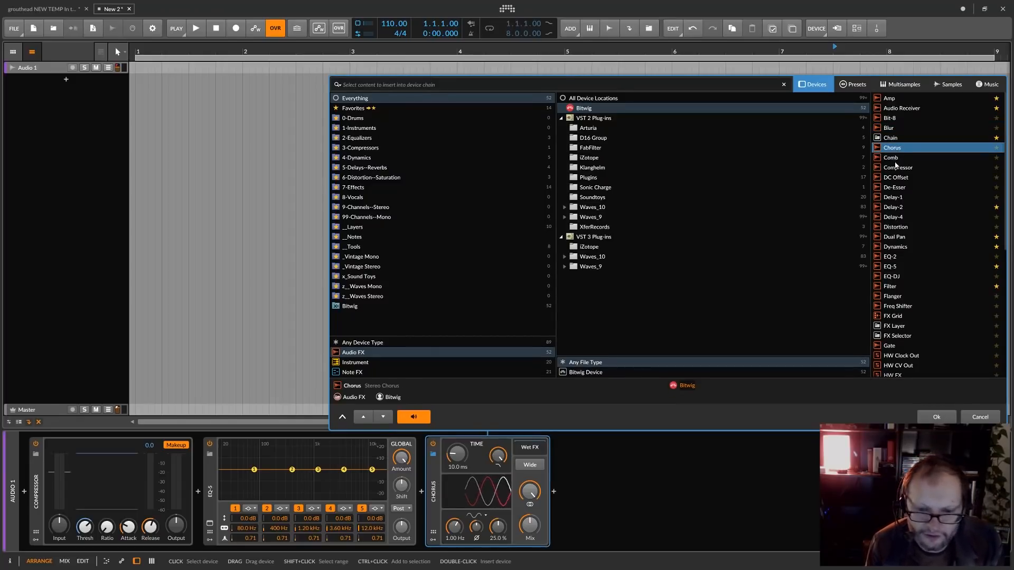
left_click(896, 158)
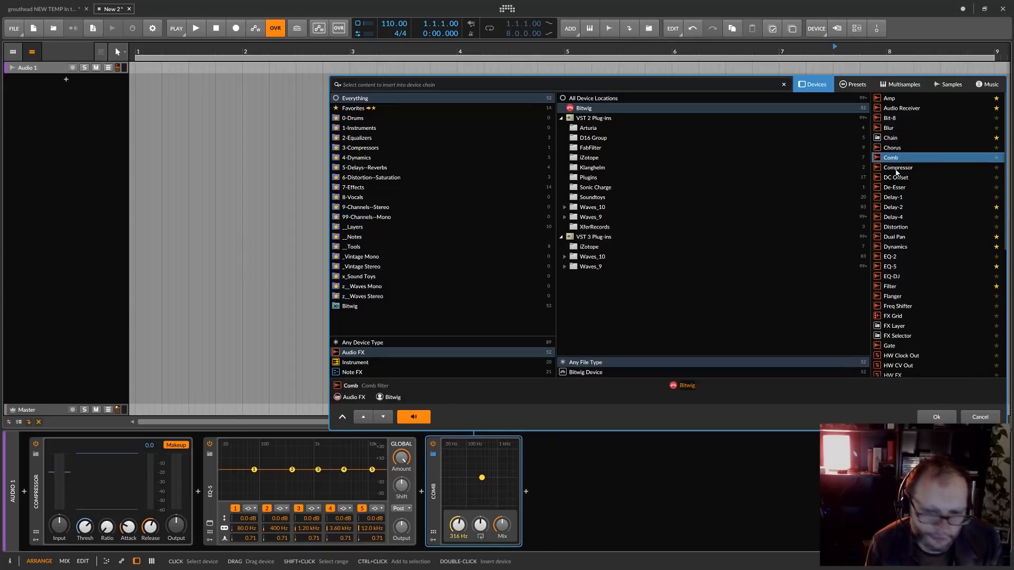
left_click(896, 169)
left_click(897, 179)
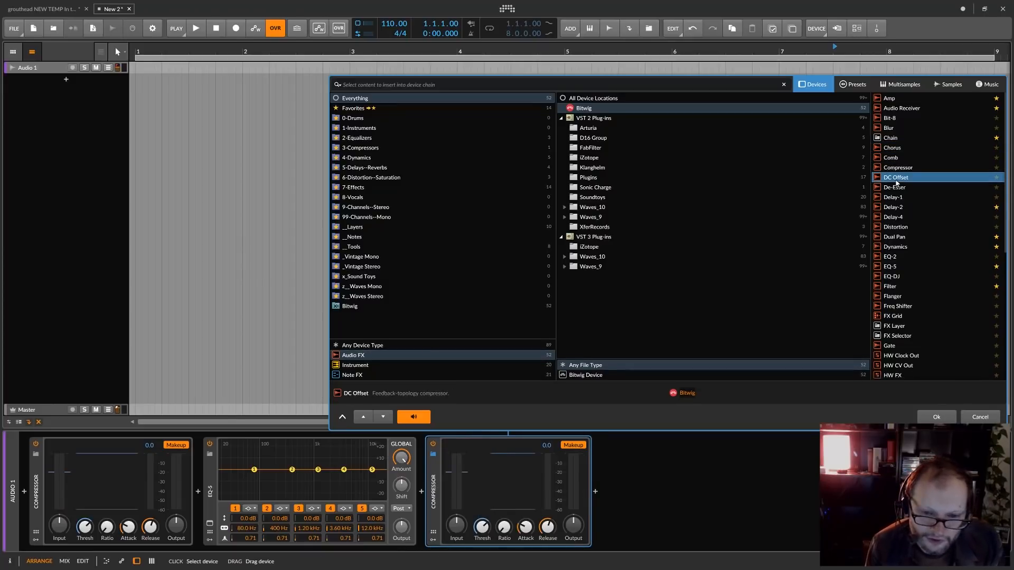
Step: Preview Delay-1, Delay-2, Delay-4, Dual Pan and Distortion in the slot after the EQ-5
left_click(896, 197)
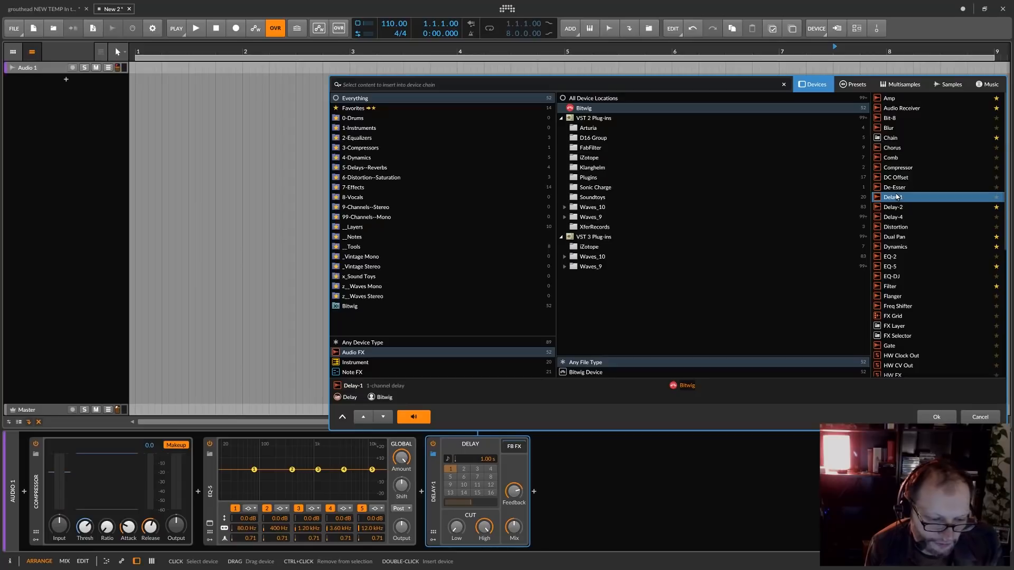
left_click(896, 207)
left_click(896, 217)
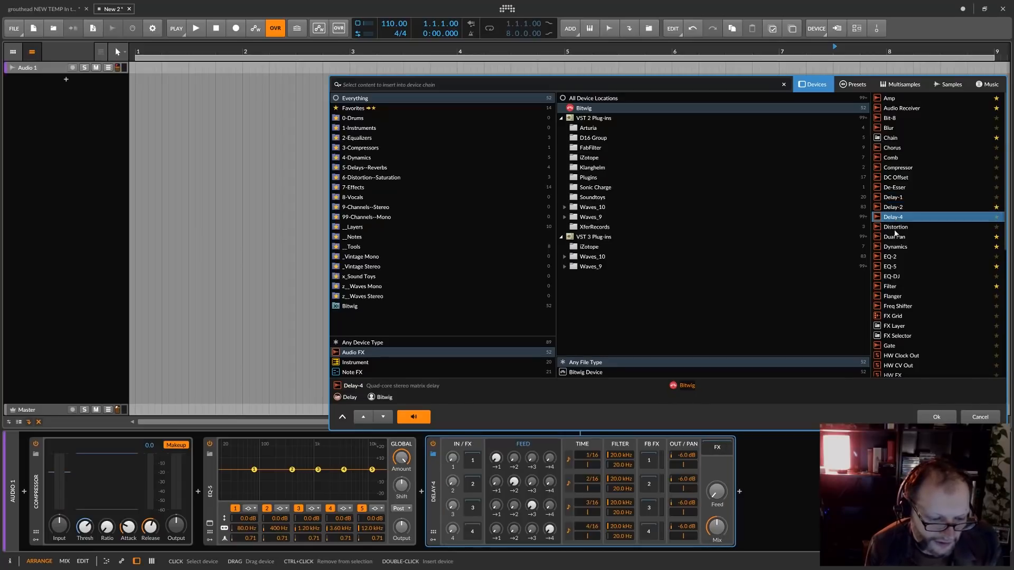
left_click(896, 236)
left_click(897, 228)
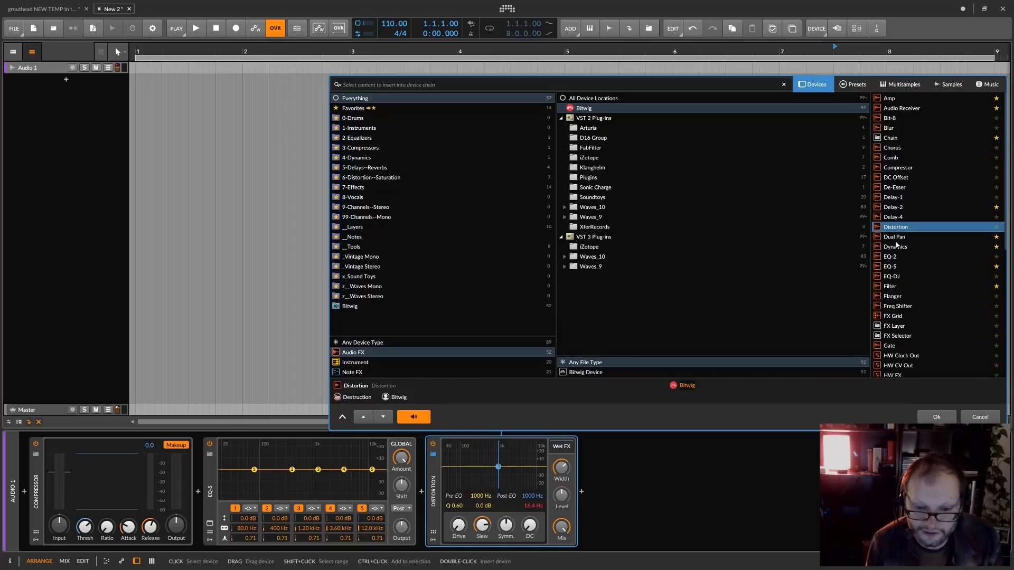
Step: Preview Dynamics, EQ-2, EQ-5, EQ-DJ and Filter in the same slot and return to Dynamics
left_click(899, 247)
left_click(900, 257)
left_click(900, 266)
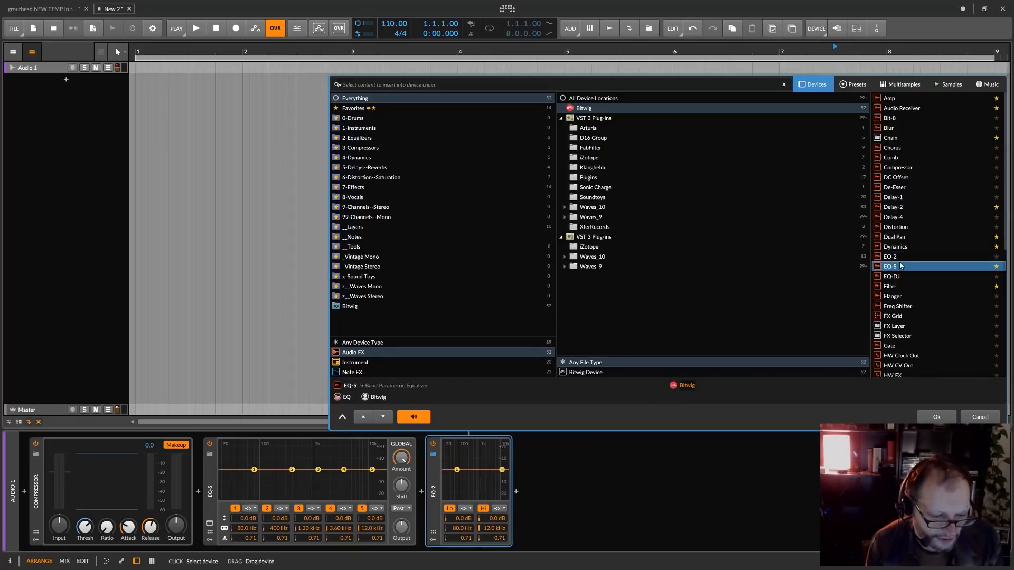
left_click(898, 277)
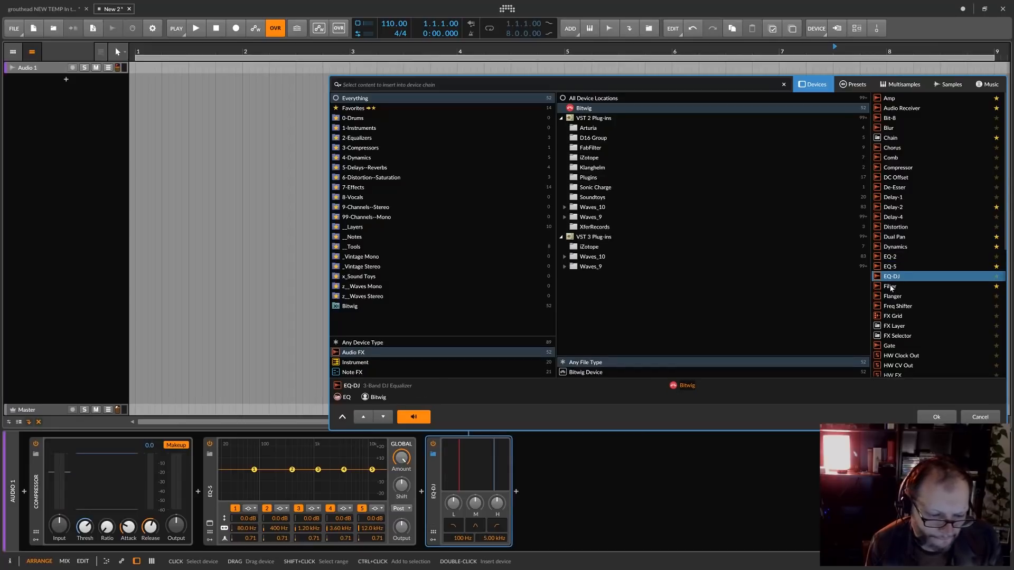
left_click(895, 287)
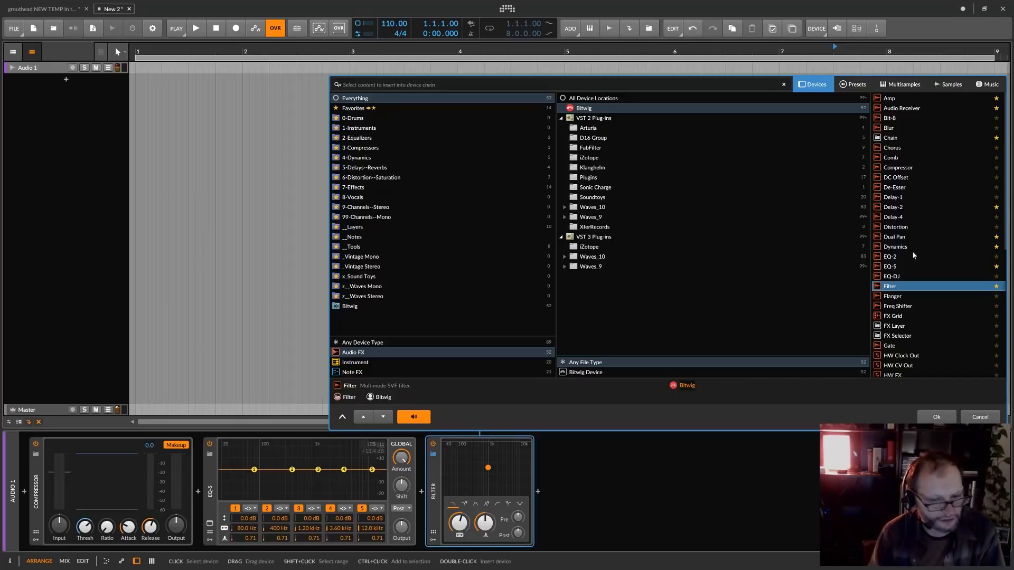
key("Up")
key("Up")
key("Up")
key("Up")
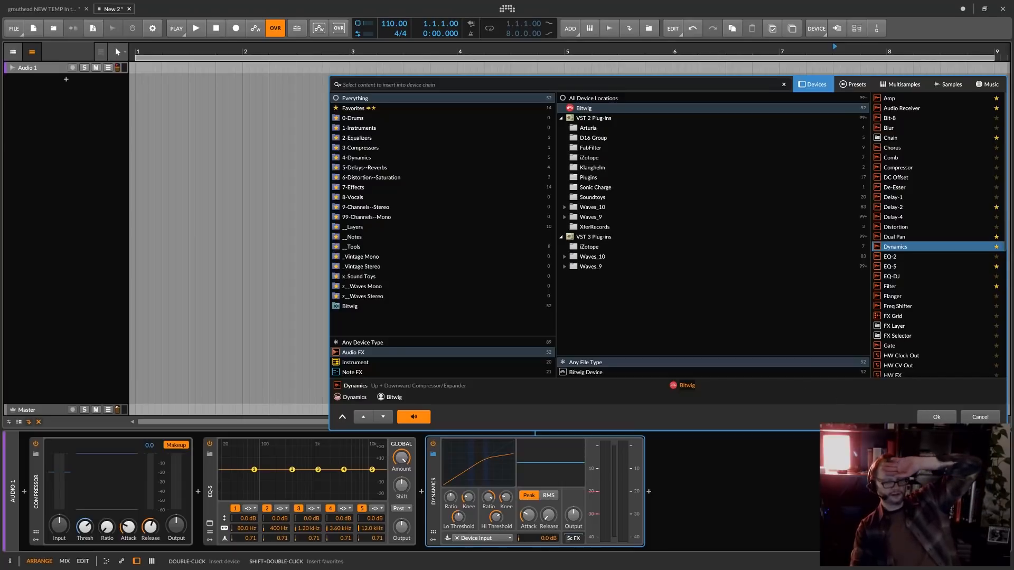
Step: Cancel the Dynamics insertion and add three instrument tracks without devices below Audio 1
left_click(980, 417)
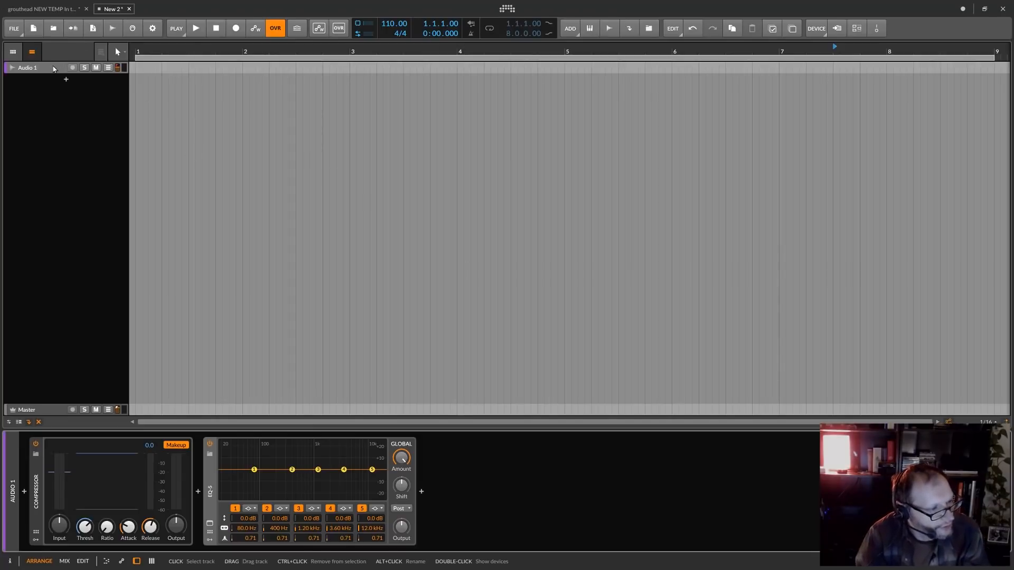
left_click(66, 80)
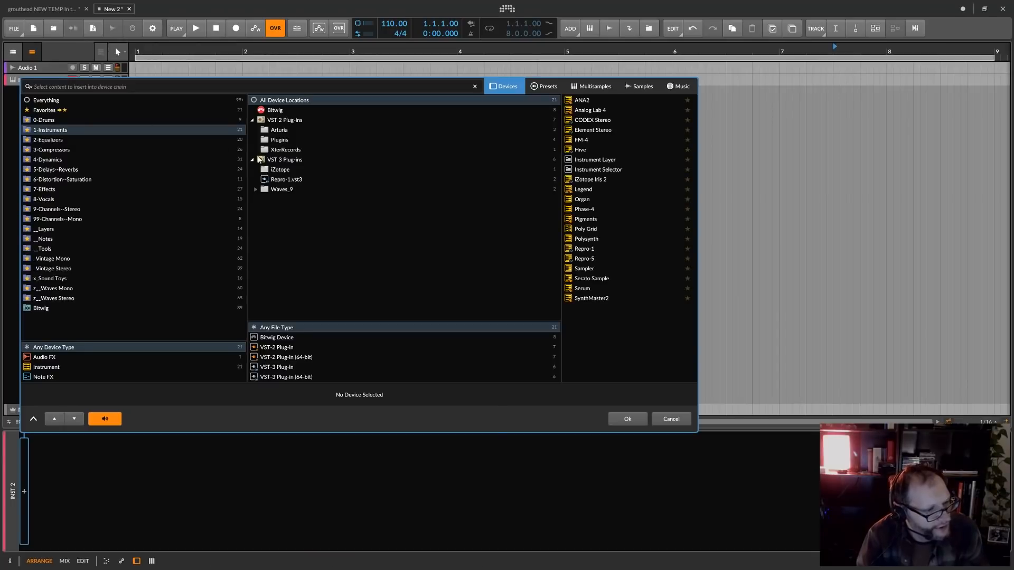
left_click(627, 419)
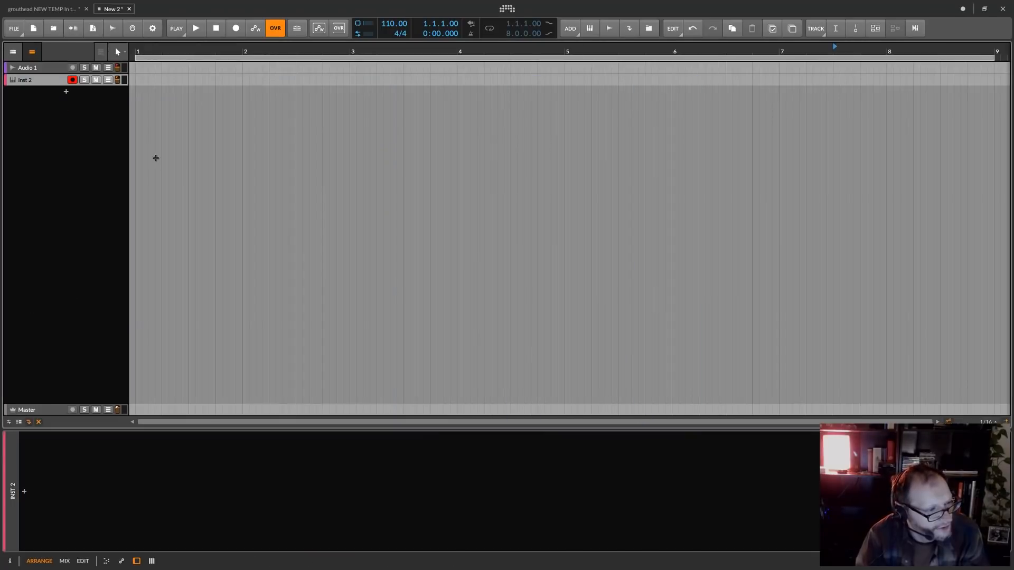
left_click(67, 93)
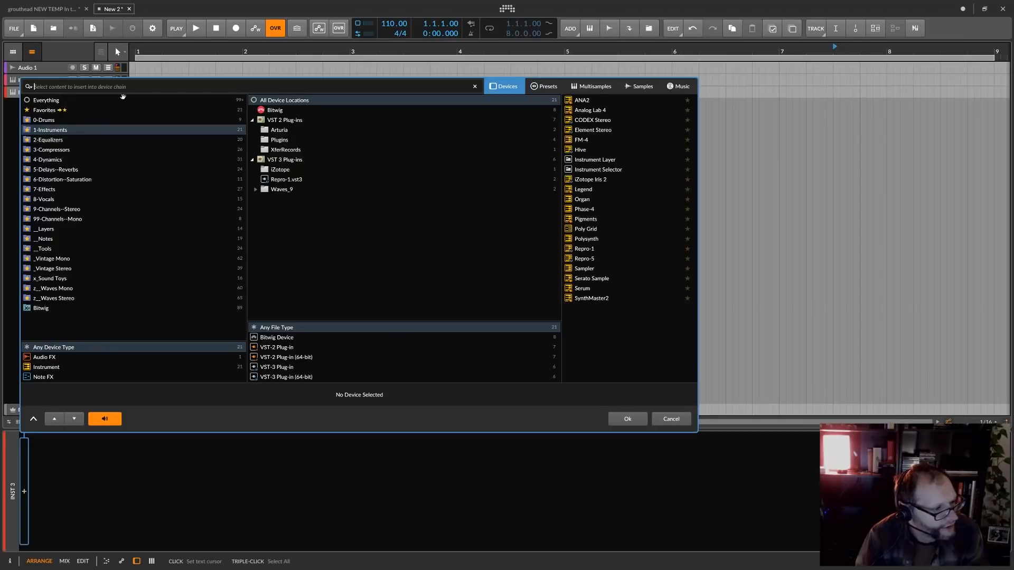
left_click(640, 421)
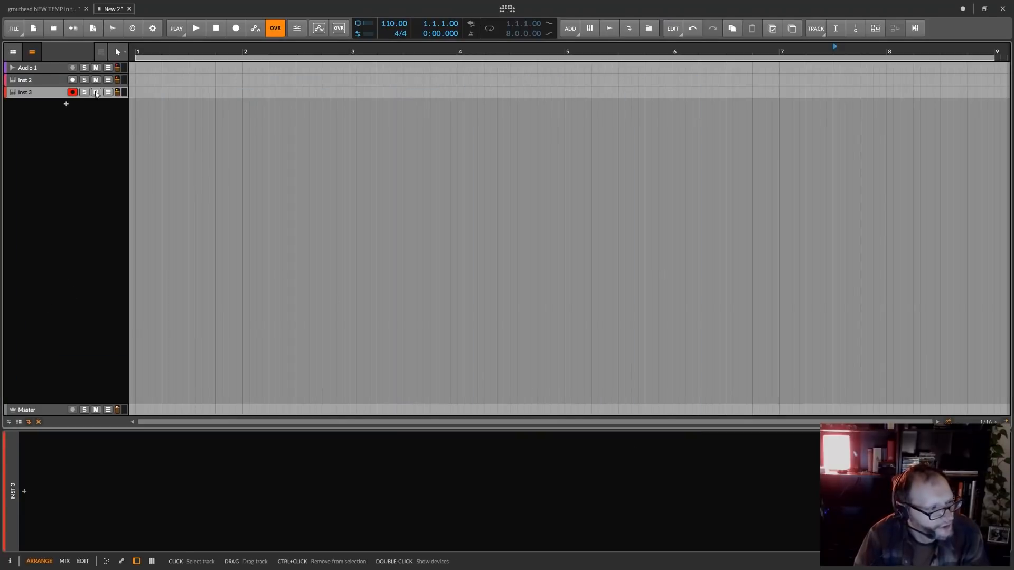
left_click(67, 103)
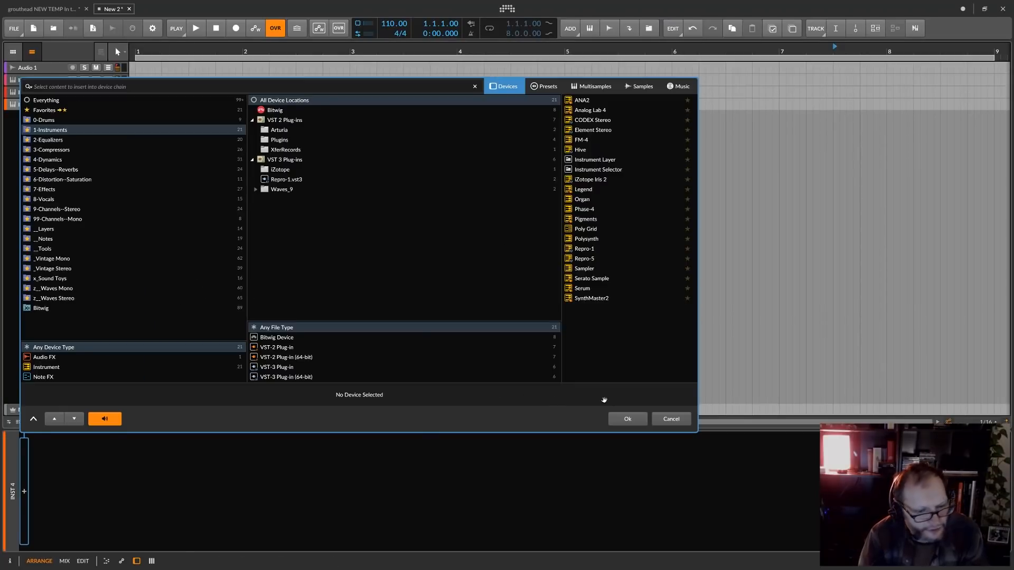
left_click(623, 418)
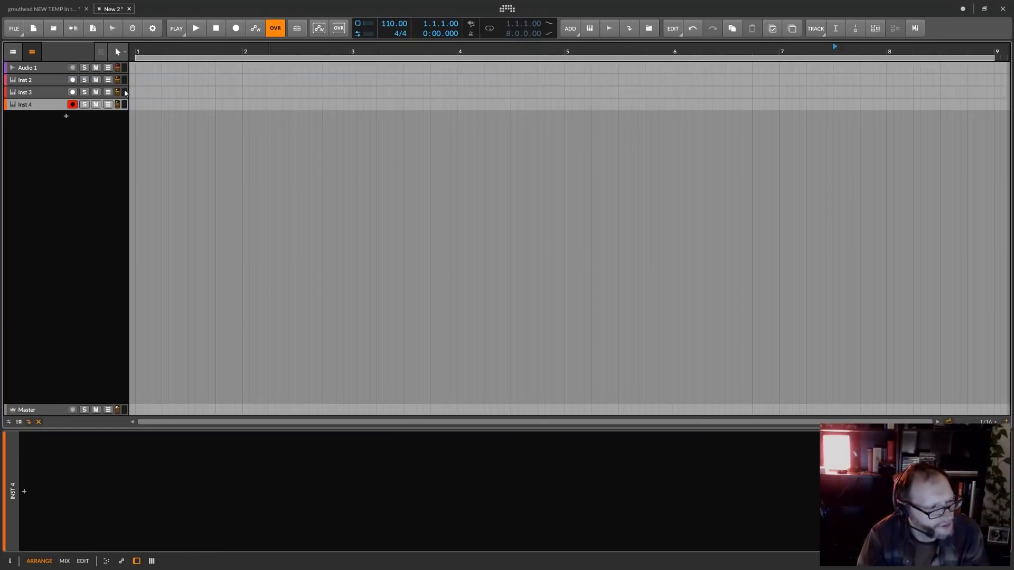
Step: Color the tracks Audio 1 through Inst 4 together, trying gray and settling on bluish gray, and select Audio 1
left_click(39, 66)
left_click(38, 108, "shift")
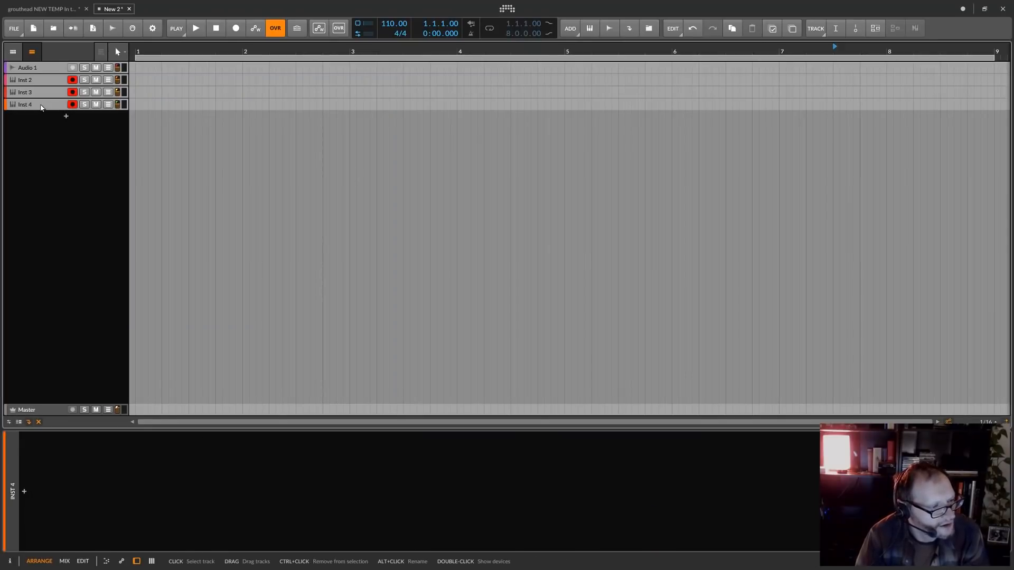
right_click(40, 106)
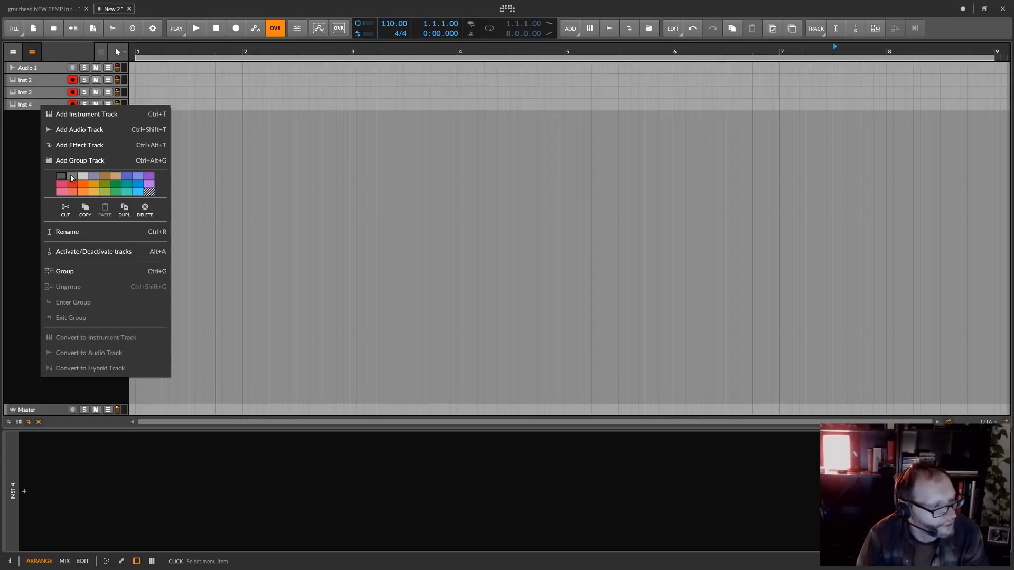
left_click(72, 176)
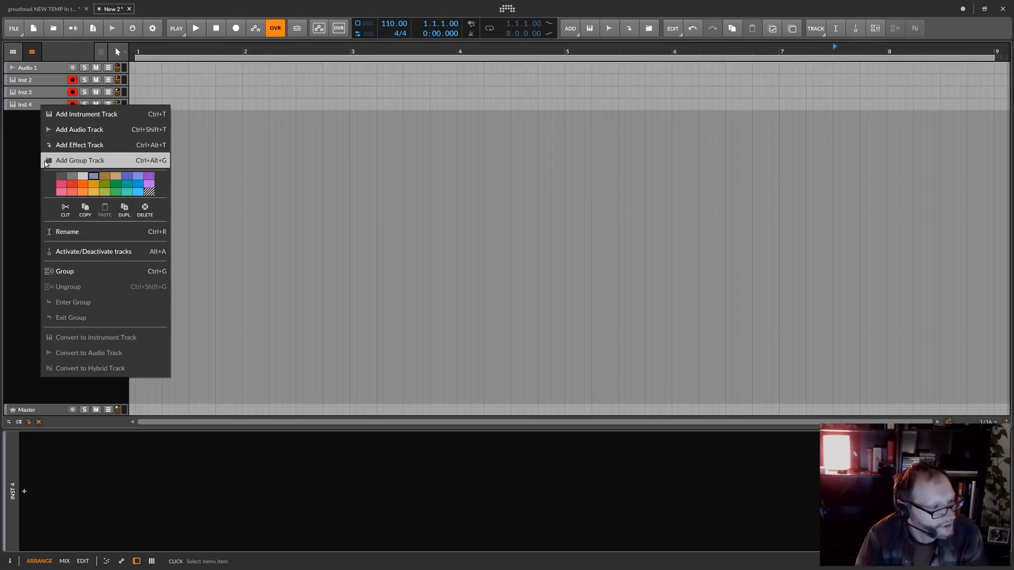
left_click(94, 175)
left_click(17, 150)
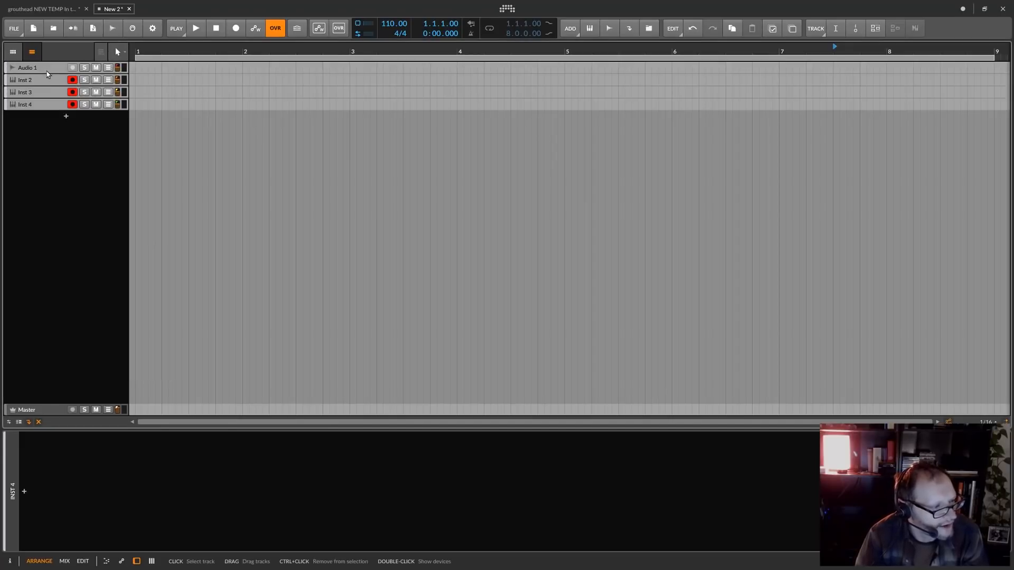
left_click(49, 68)
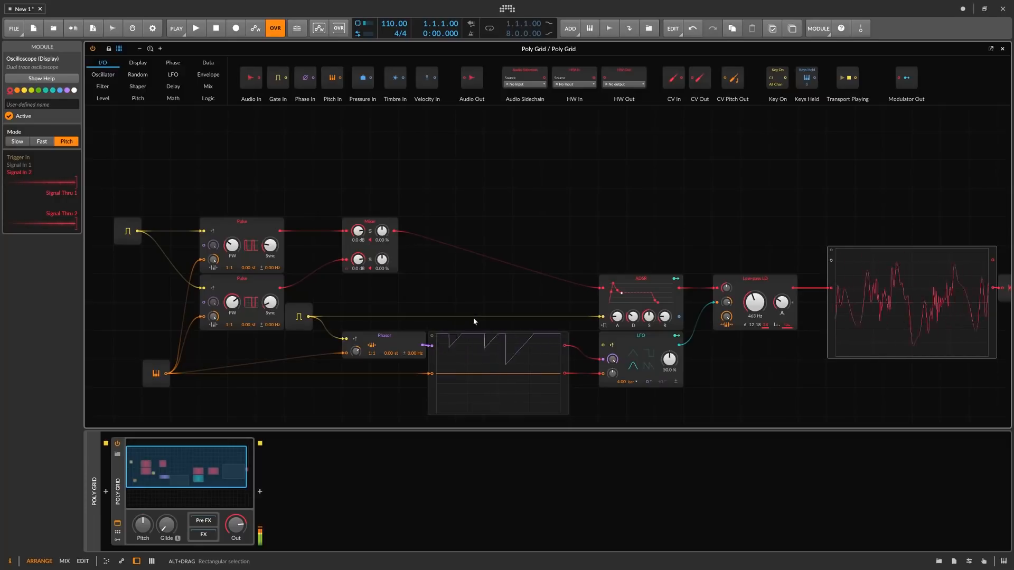
Step: Move the Phasor module slightly left in the Poly Grid patch, away from the oscilloscope it feeds
left_click_drag(407, 337, 380, 338)
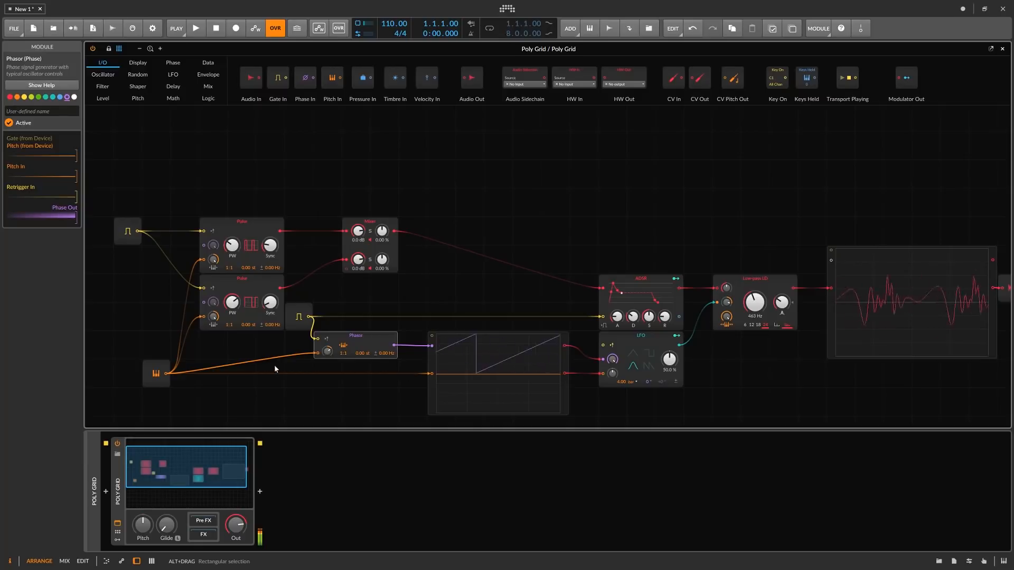